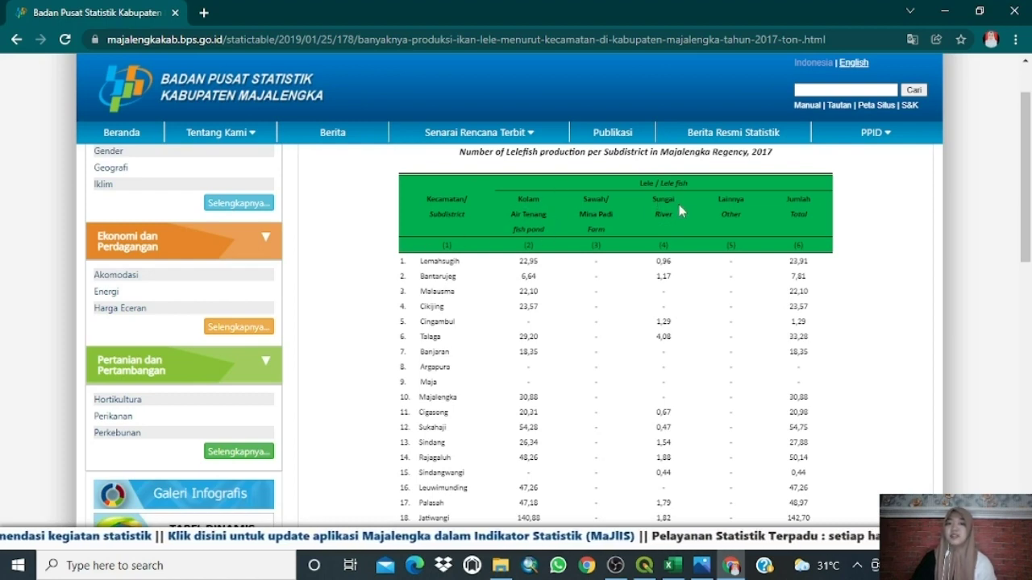
Step: Select and copy the catfish production table on the web page, from its title through the Sumberjaya row
scroll(682, 211, up, 2)
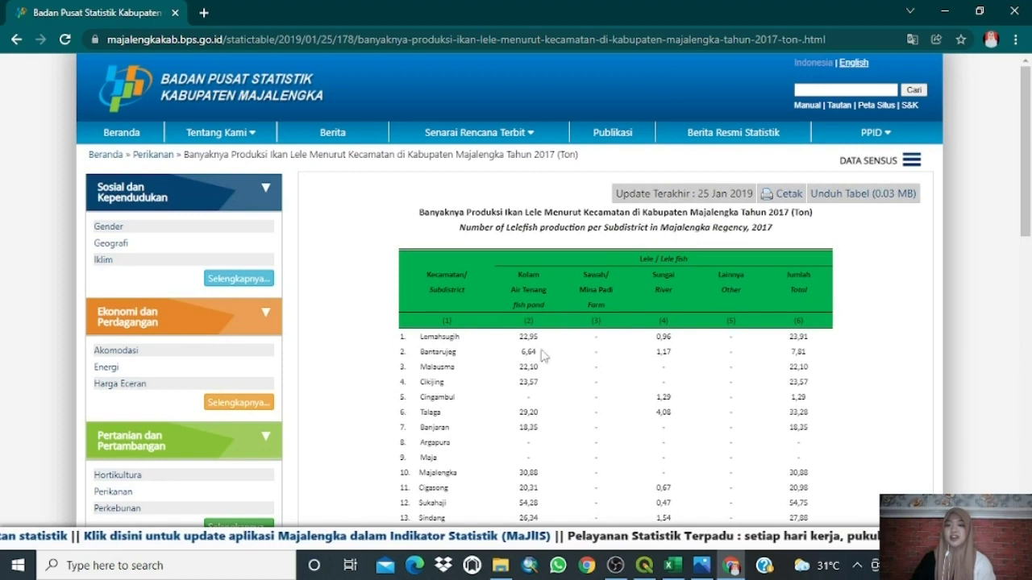
scroll(580, 337, down, 2)
drag(379, 198, 820, 503)
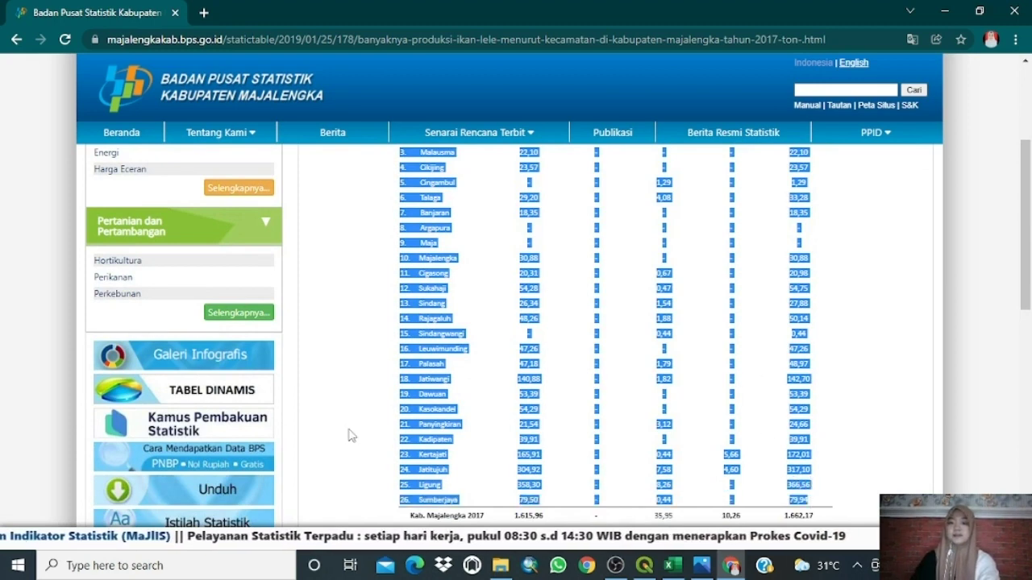
click(167, 563)
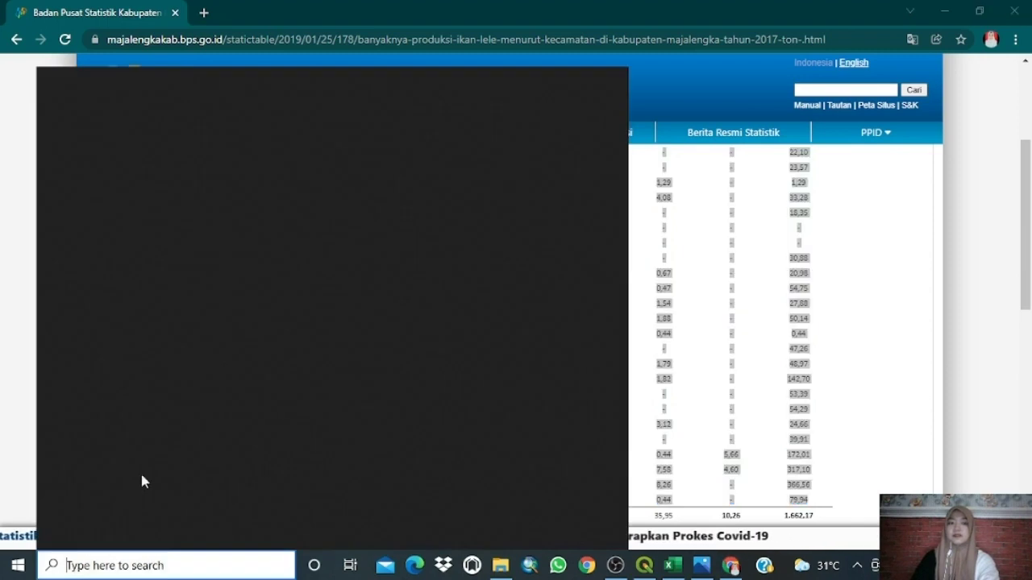
click(362, 360)
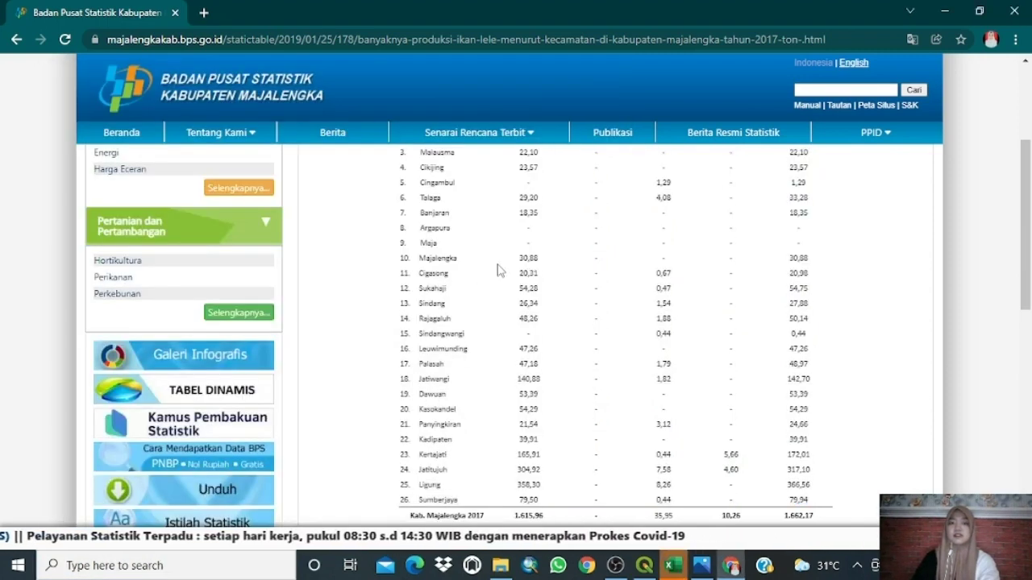
Step: Switch to Excel, open a new blank workbook full size and paste the copied table at A1 with its source formatting
click(671, 566)
click(318, 282)
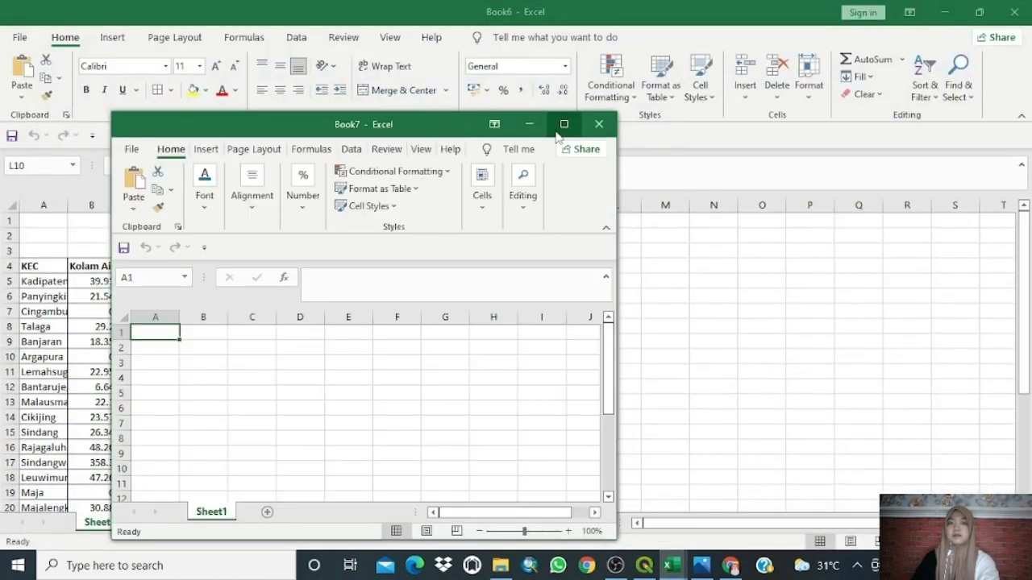
click(564, 124)
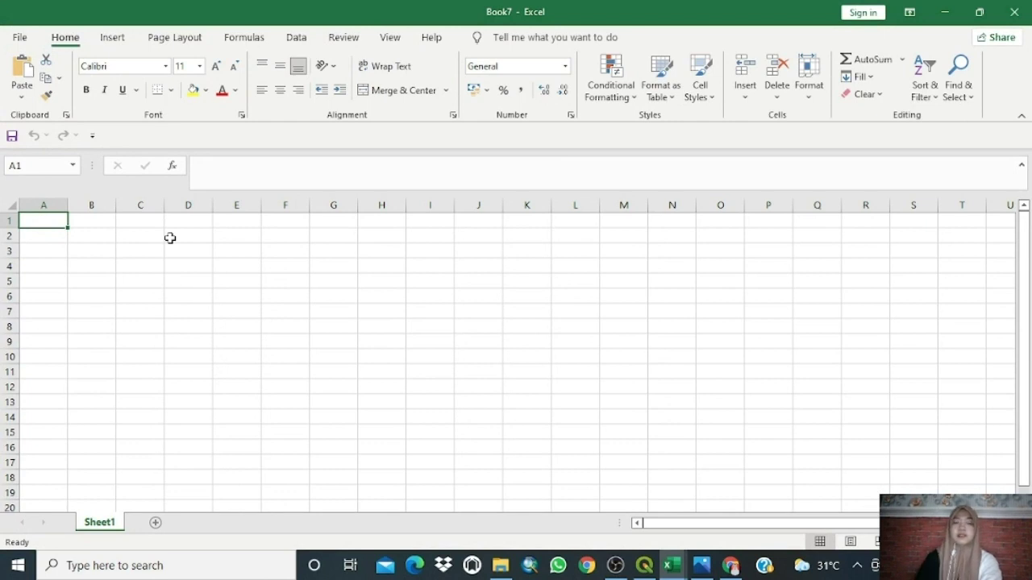
right_click(59, 221)
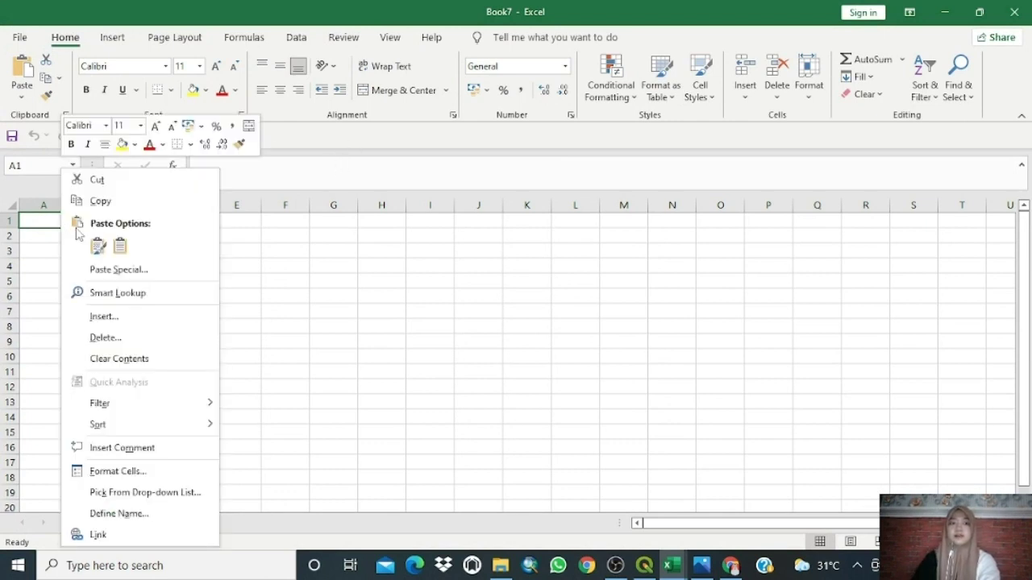
click(95, 244)
Step: Examine the pasted table's headers and its production figures per subdistrict
scroll(383, 366, down, 3)
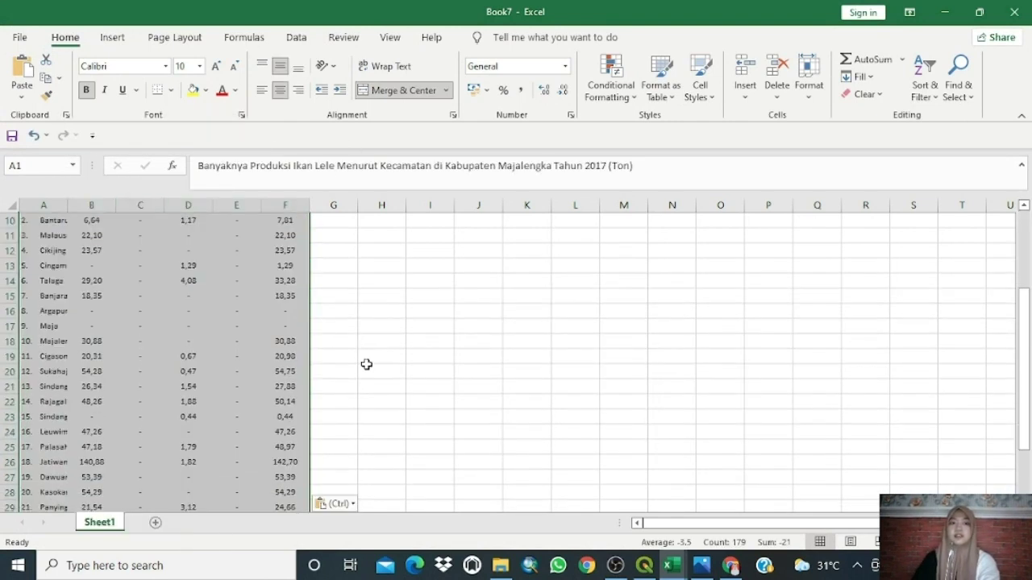
scroll(366, 363, up, 2)
scroll(357, 377, down, 1)
click(335, 312)
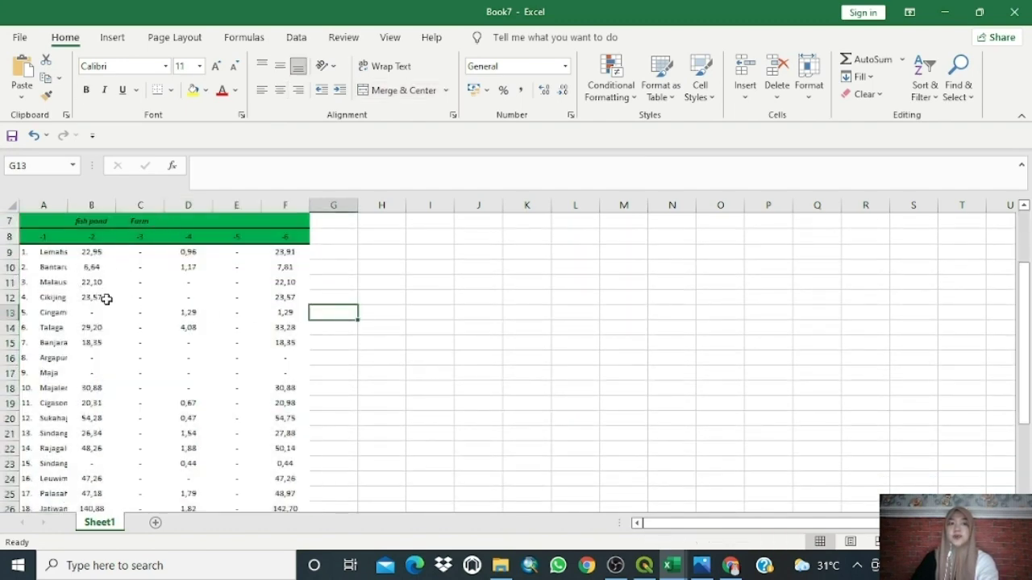
scroll(181, 297, up, 2)
click(336, 309)
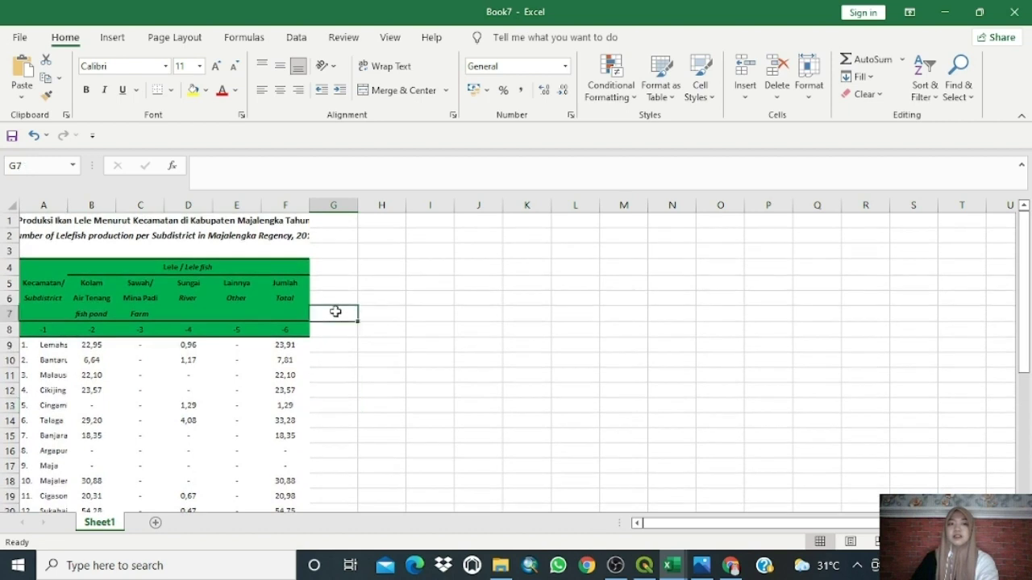
scroll(334, 329, down, 2)
click(334, 315)
click(334, 329)
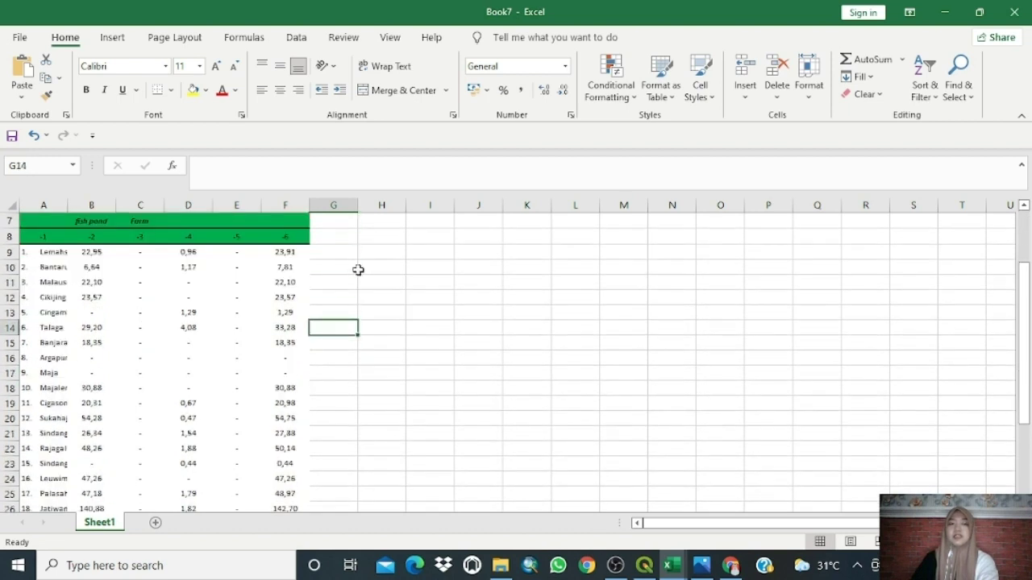
click(342, 270)
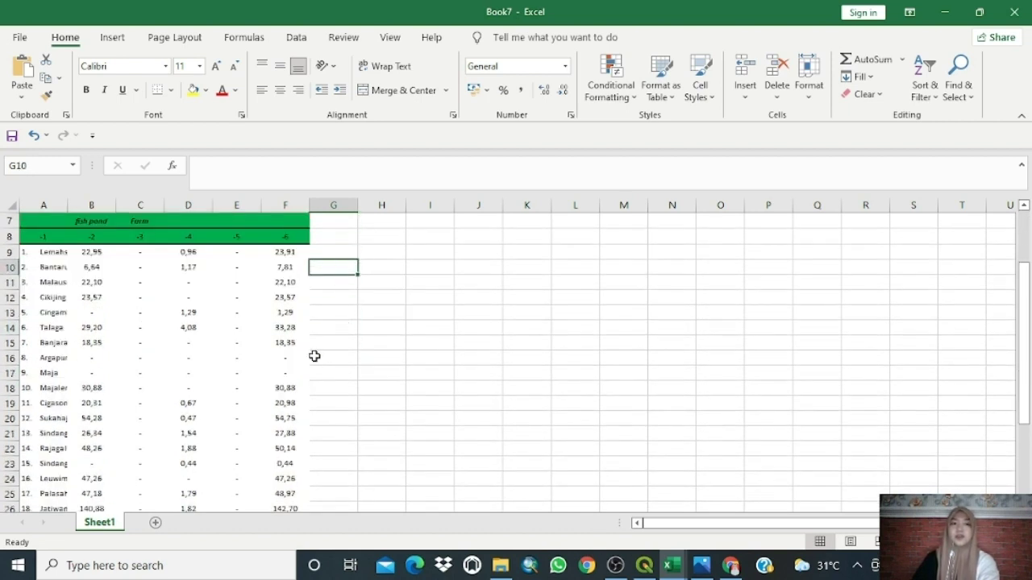
click(342, 349)
scroll(64, 270, up, 2)
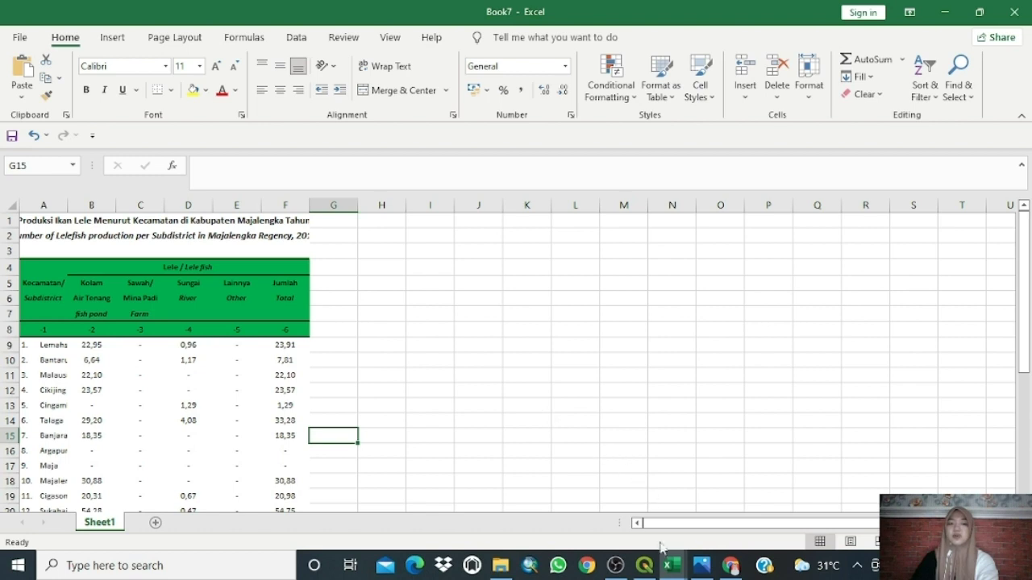
Step: Switch to QGIS and look at the dialog for adding a vector layer, closing it without adding anything
click(644, 565)
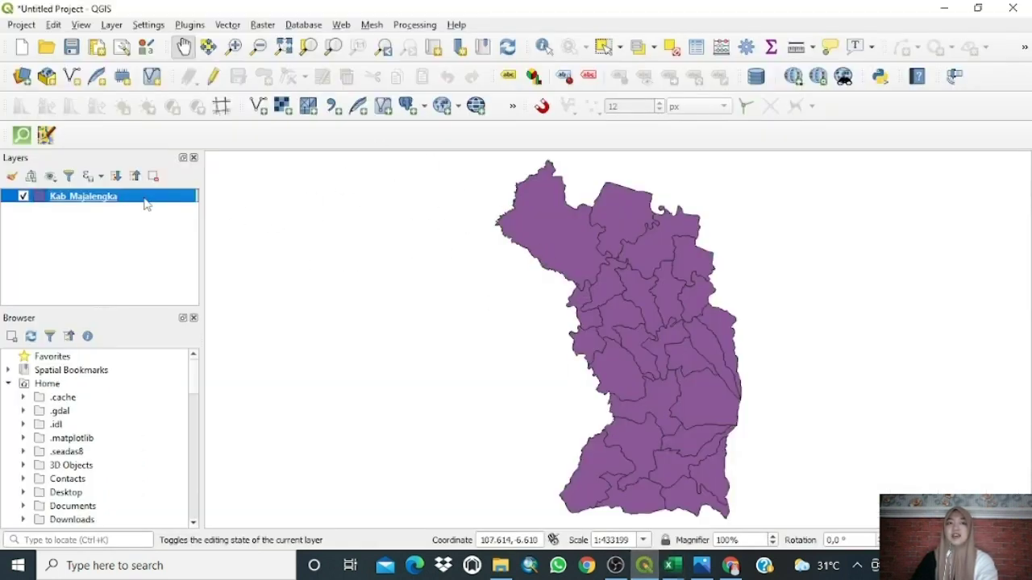
click(111, 25)
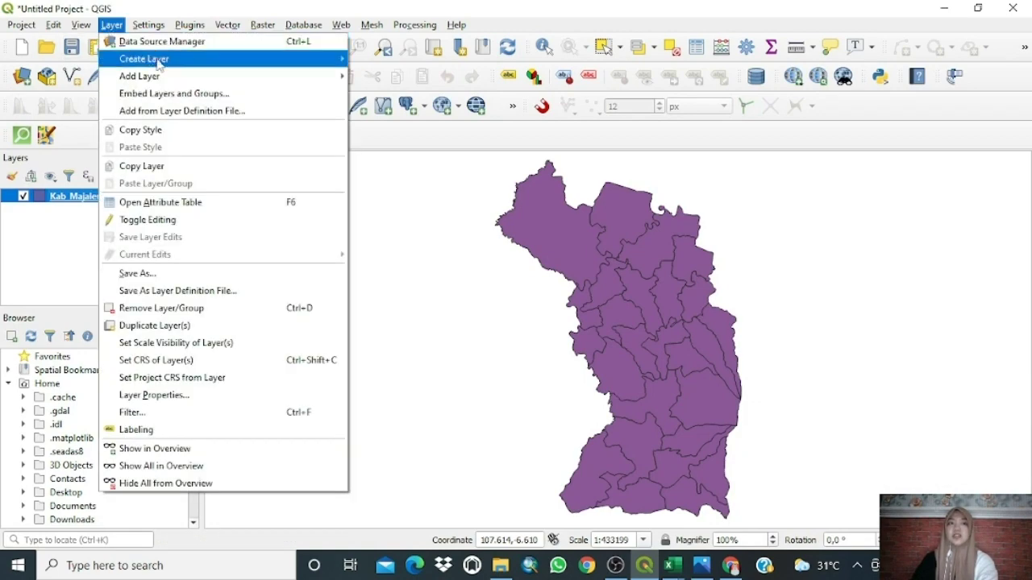
mouse_move(161, 76)
click(413, 80)
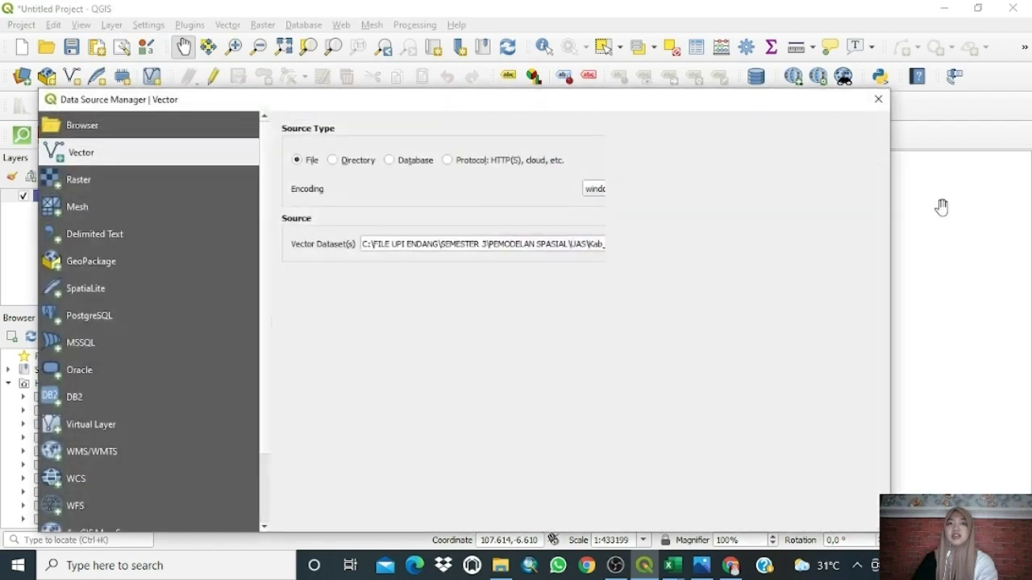
click(587, 250)
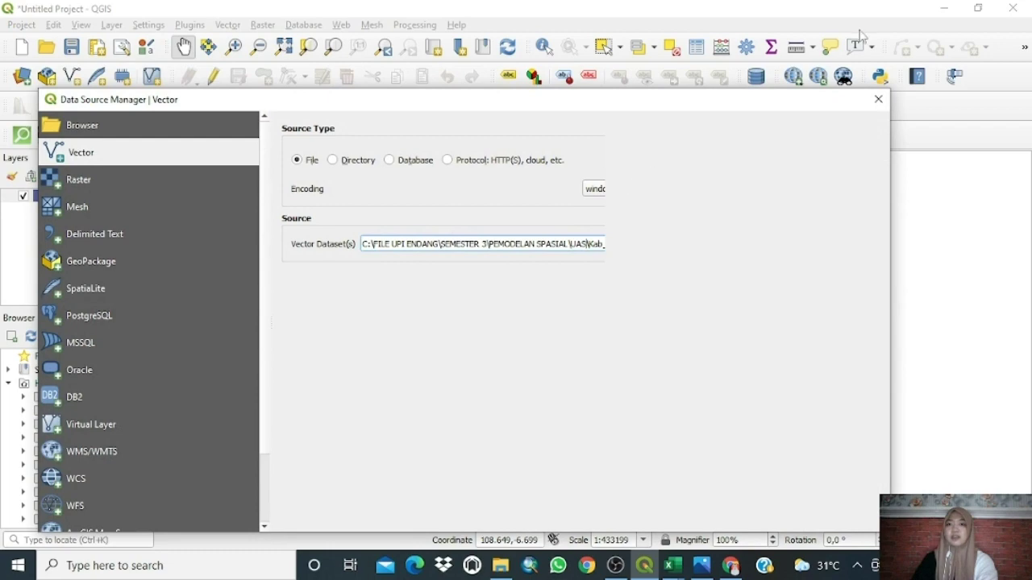
click(878, 99)
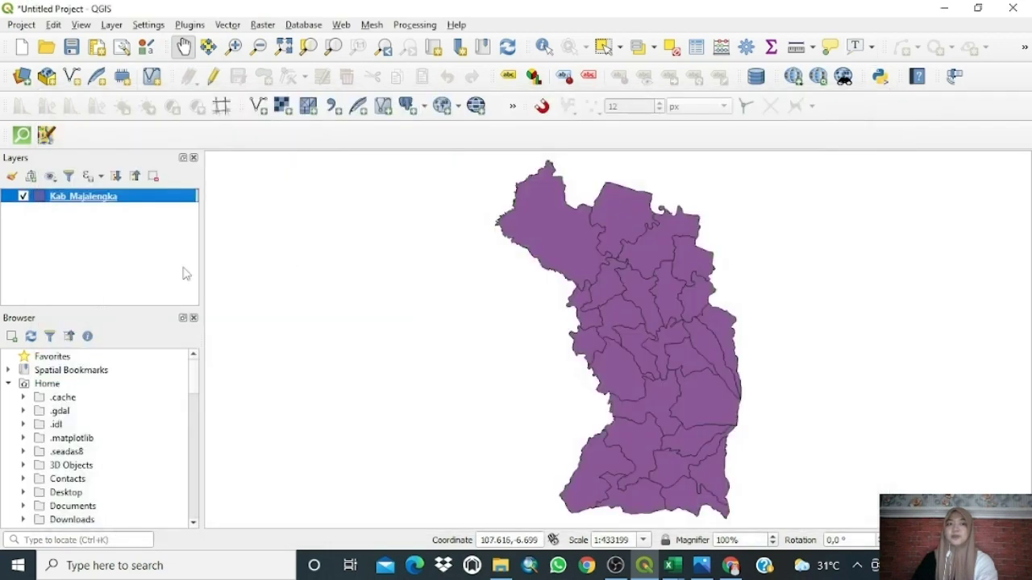
Step: Open the attribute table of the Kab_Majalengka layer and review the subdistrict names in its KEC field
right_click(103, 195)
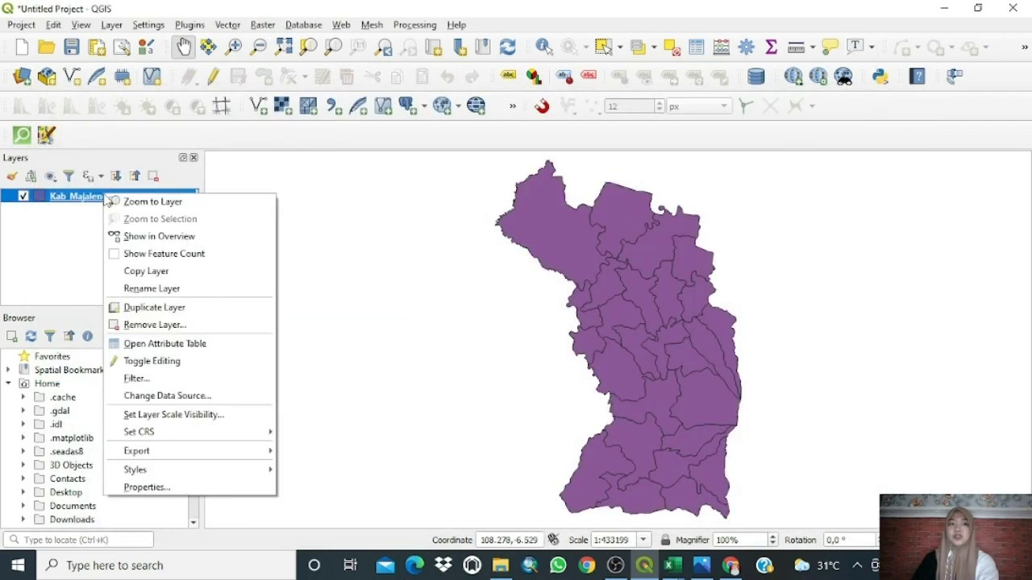
click(174, 346)
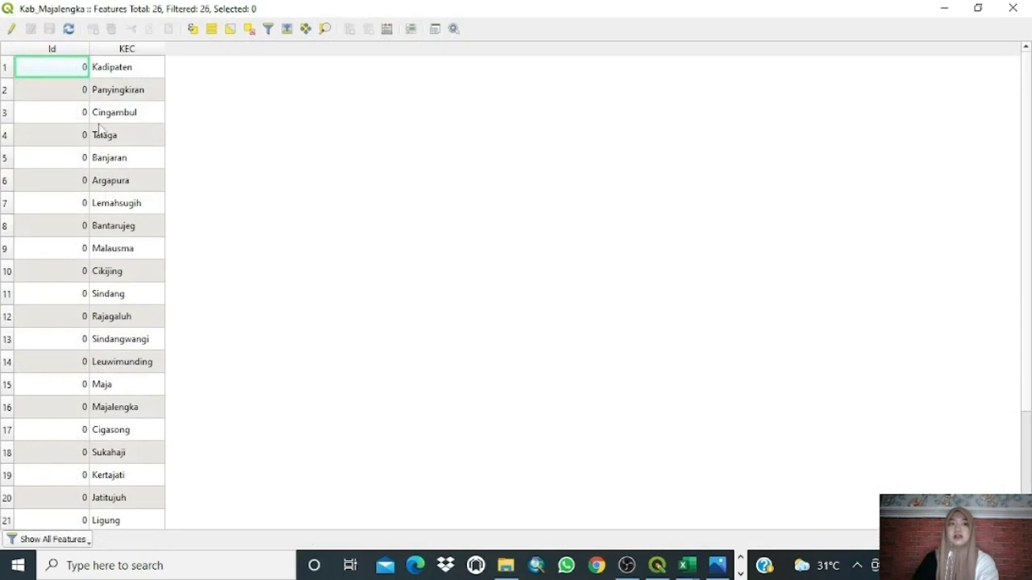
scroll(101, 165, down, 2)
scroll(101, 222, up, 2)
Step: Switch to the Book6 workbook in Excel and widen column A so that the full subdistrict names fit
click(686, 566)
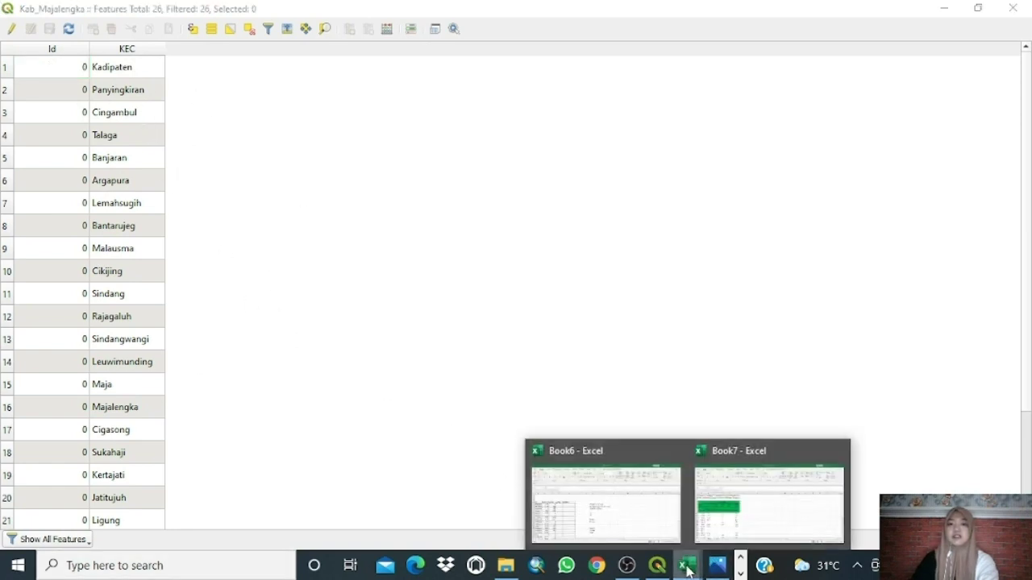
click(576, 507)
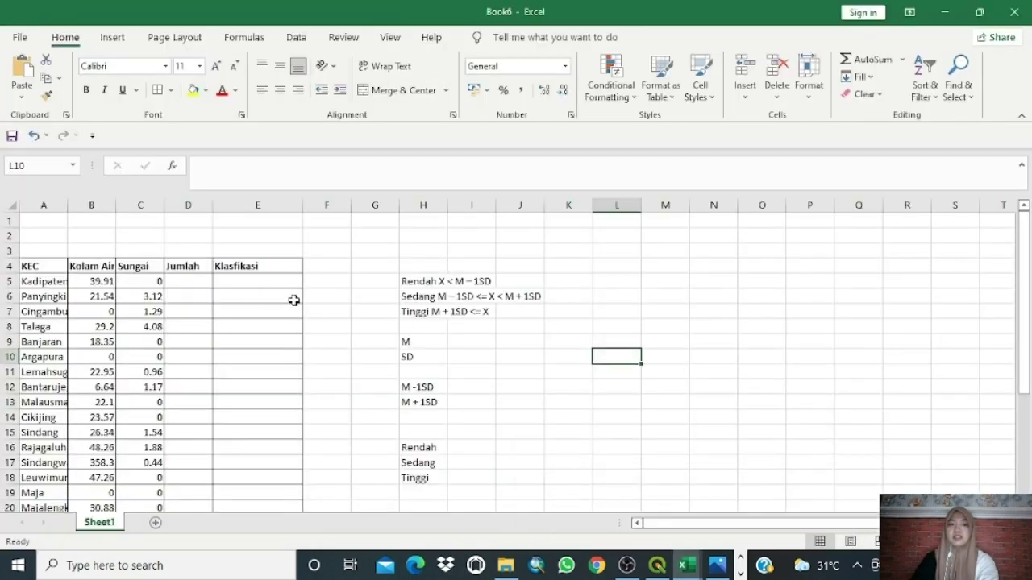
drag(65, 209, 101, 224)
scroll(68, 297, down, 1)
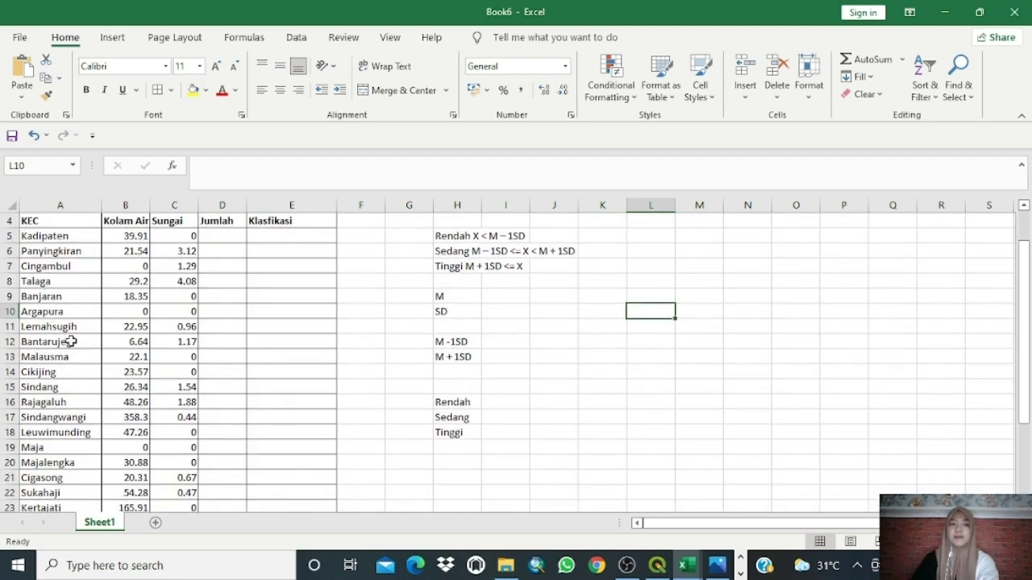
scroll(71, 342, up, 1)
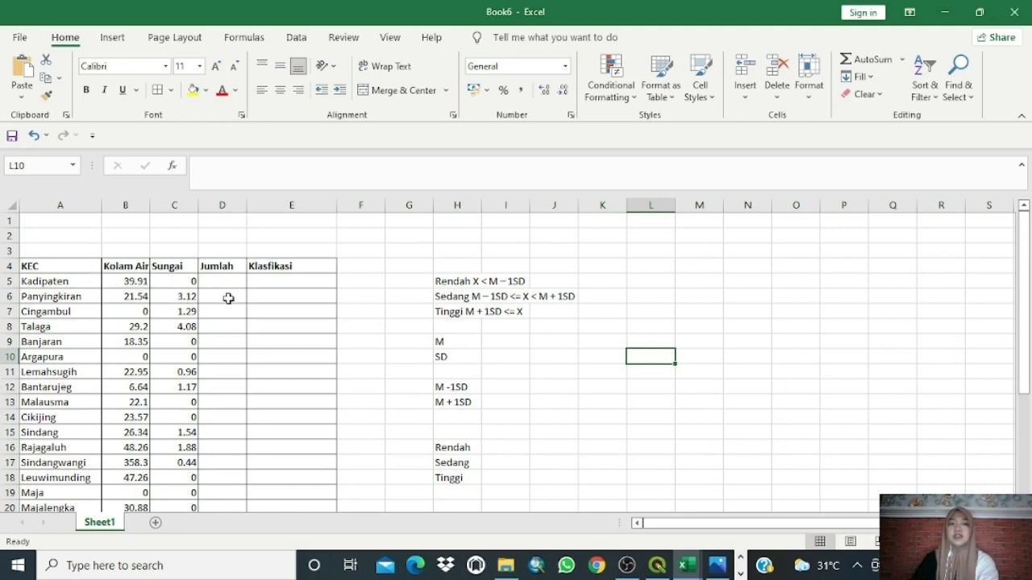
Step: Enter =SUM(B5:C5) in D5 to total Kadipaten's Kolam Air and Sungai production
scroll(222, 293, down, 1)
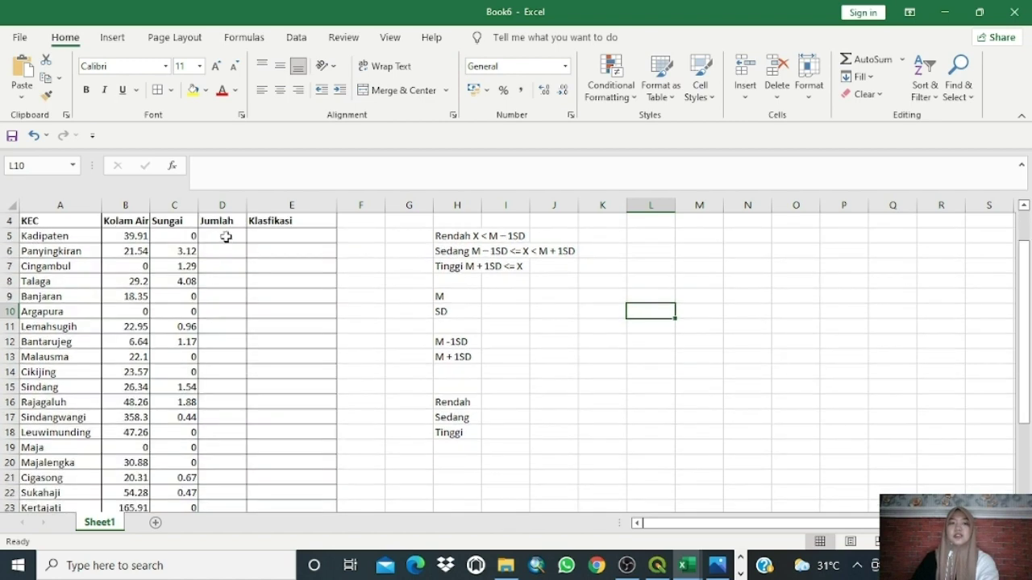
click(230, 236)
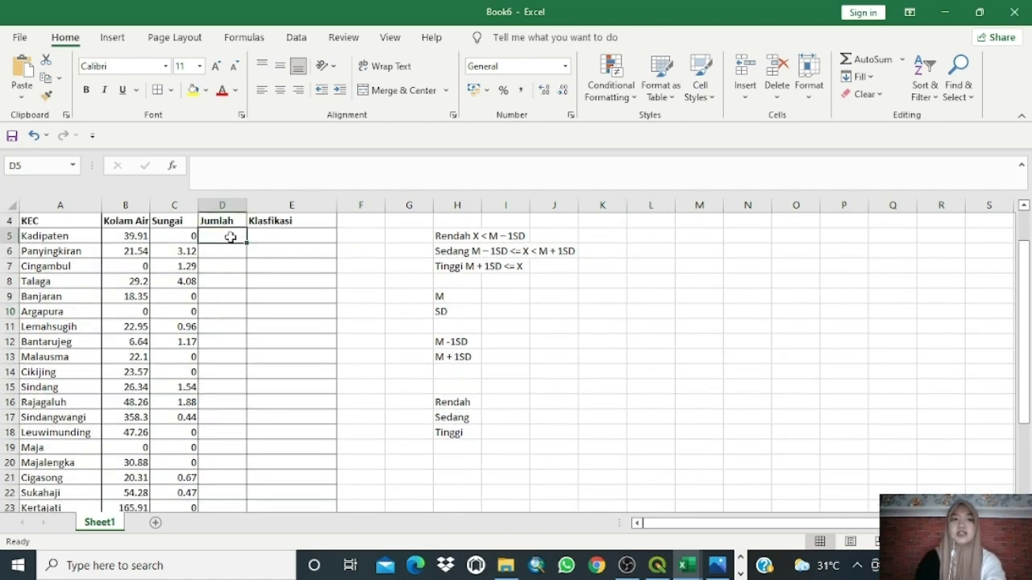
text(=SUM)
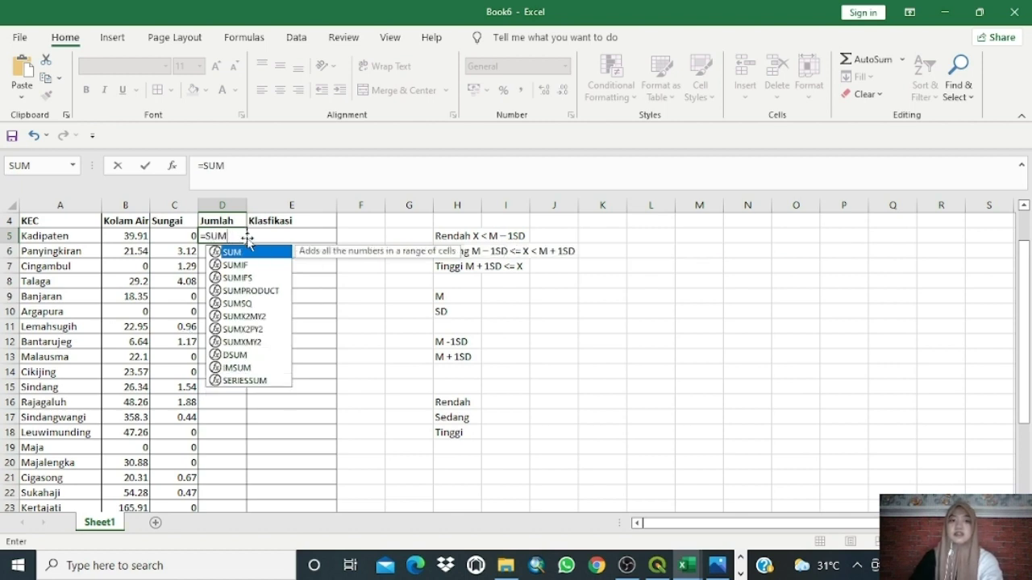
double_click(247, 254)
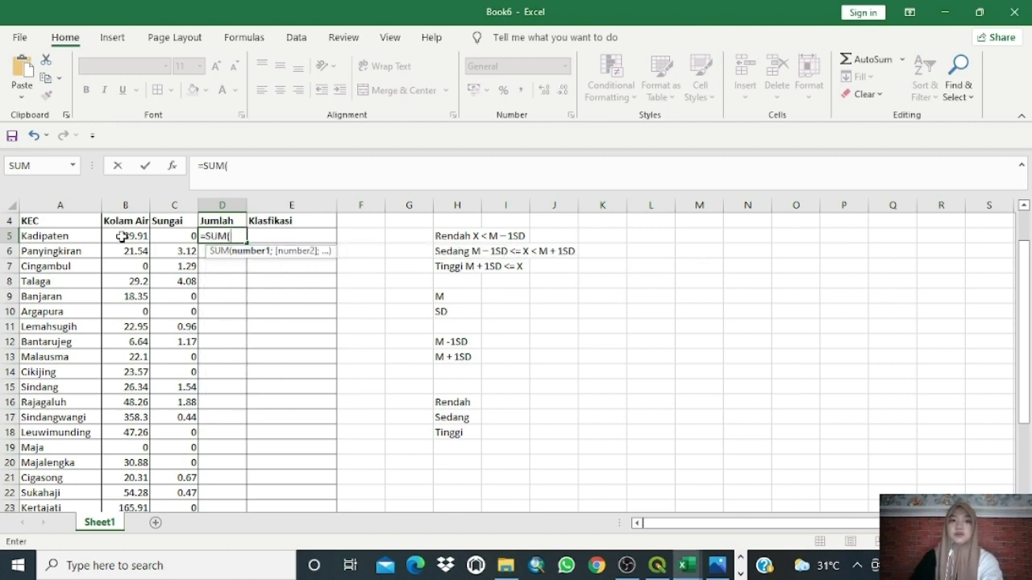
drag(122, 236, 173, 233)
key(Return)
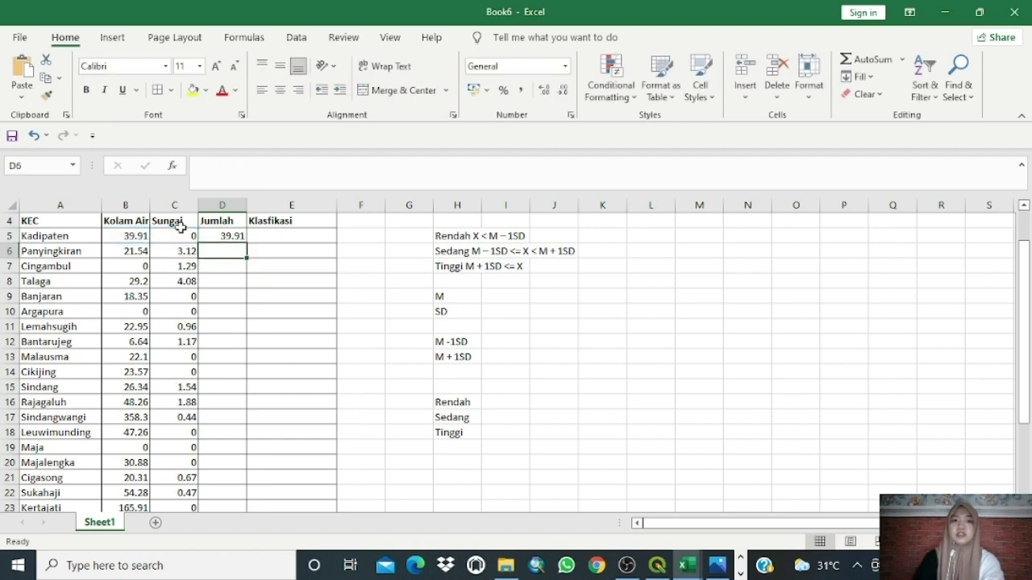
Step: Fill the D5 sum formula down the Jumlah column to the last subdistrict row
click(234, 235)
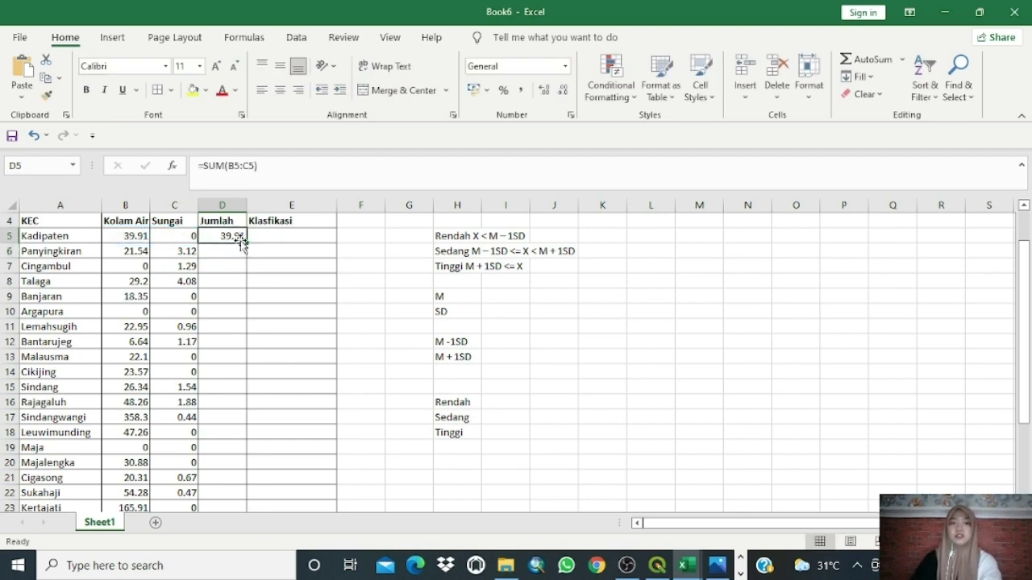
drag(247, 239, 240, 499)
scroll(357, 357, up, 3)
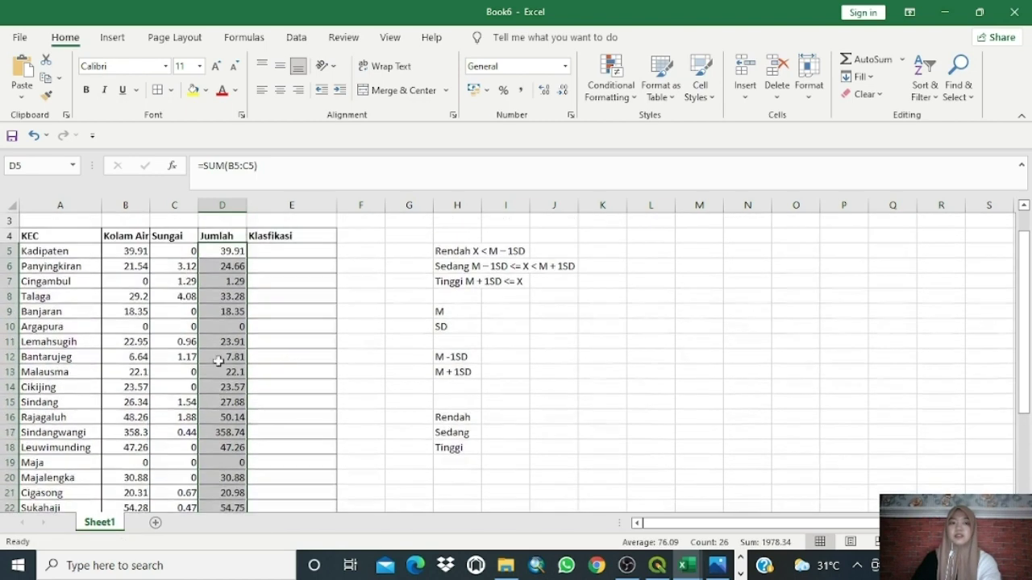
Step: Calculate the mean of the Jumlah values in I9, beside M, with AVERAGE over D5:D30
double_click(526, 296)
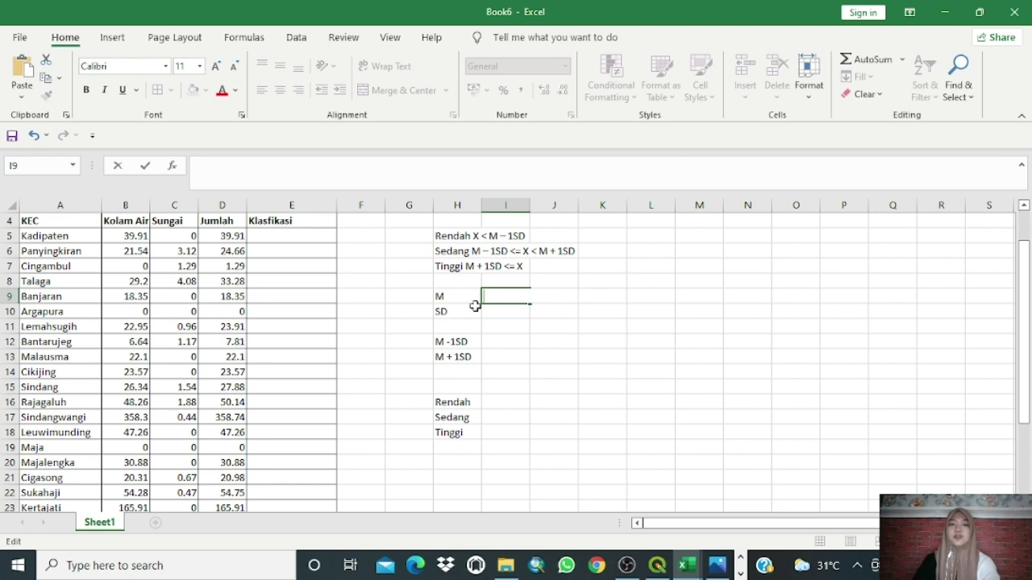
text(=A)
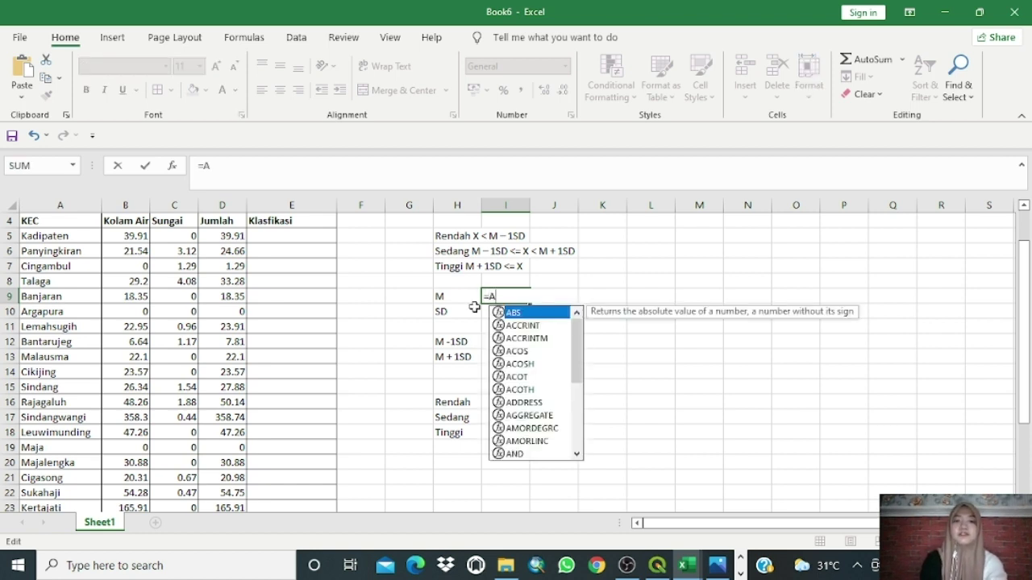
text(VA)
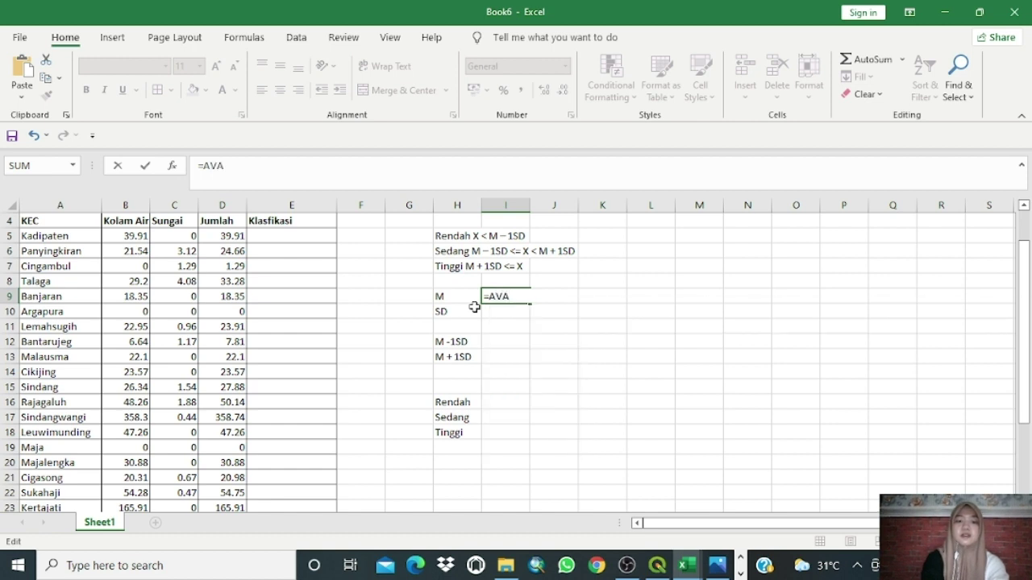
key(BackSpace)
text(ERA)
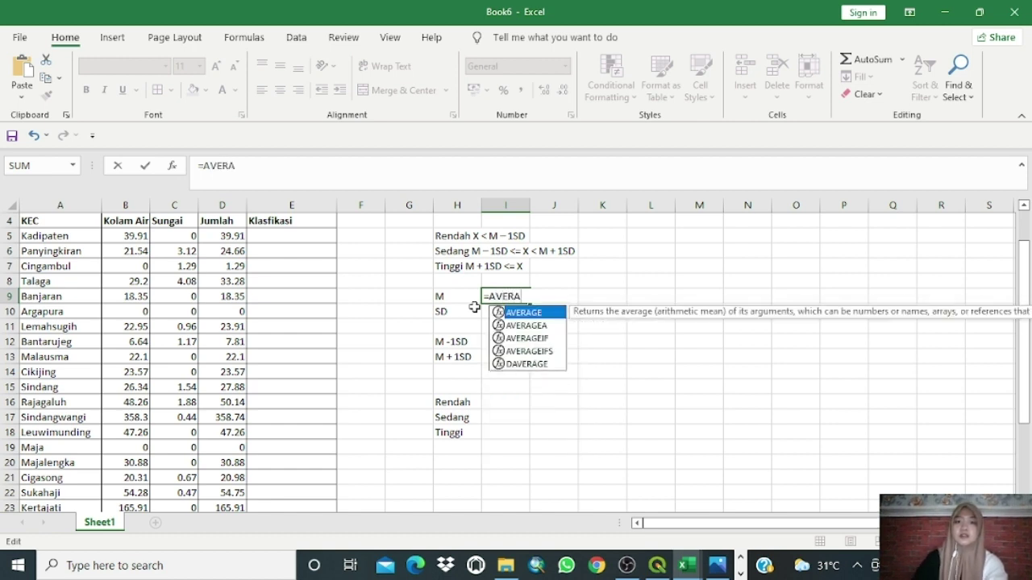
double_click(525, 313)
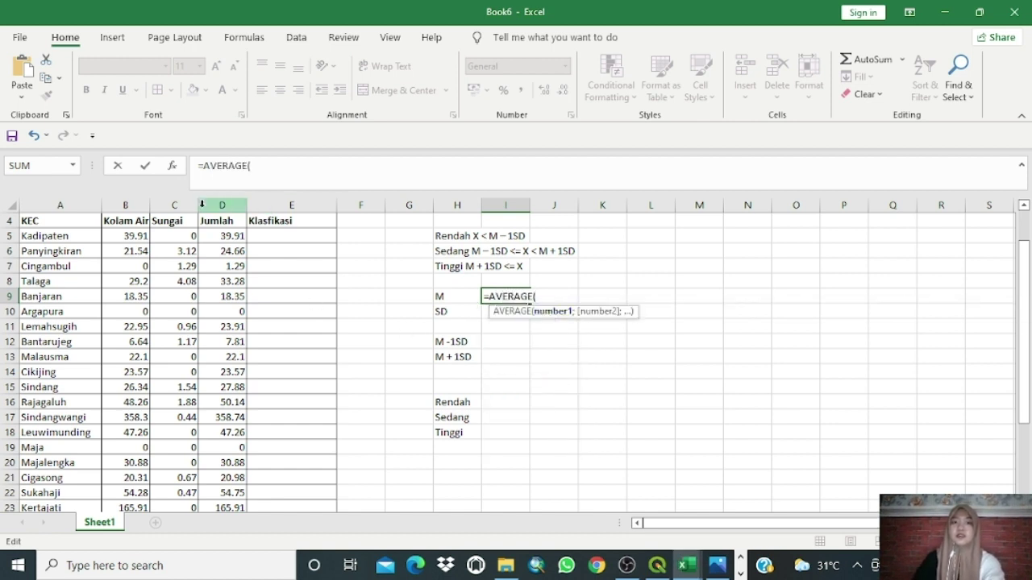
click(224, 235)
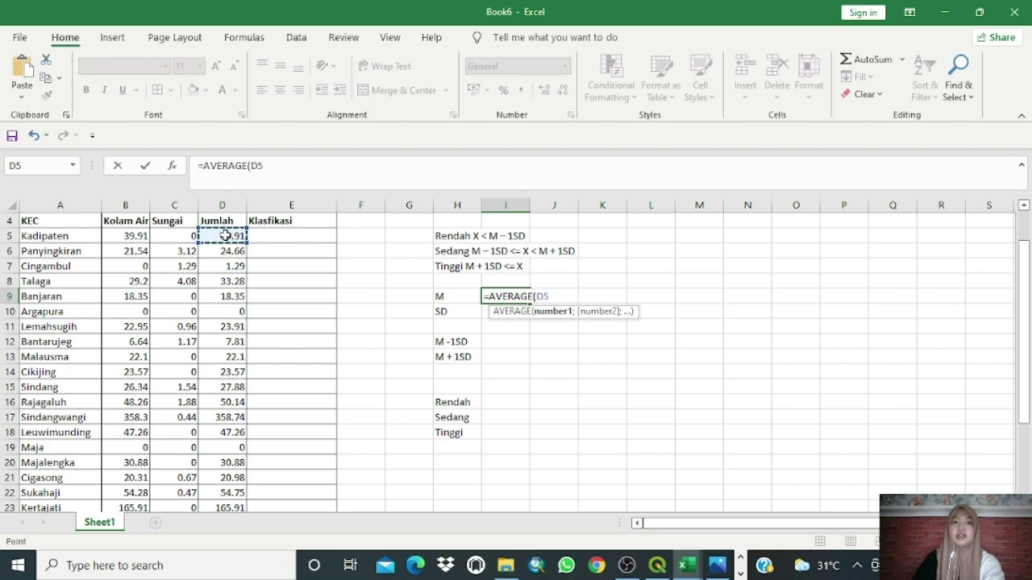
drag(226, 235, 219, 478)
scroll(533, 430, up, 4)
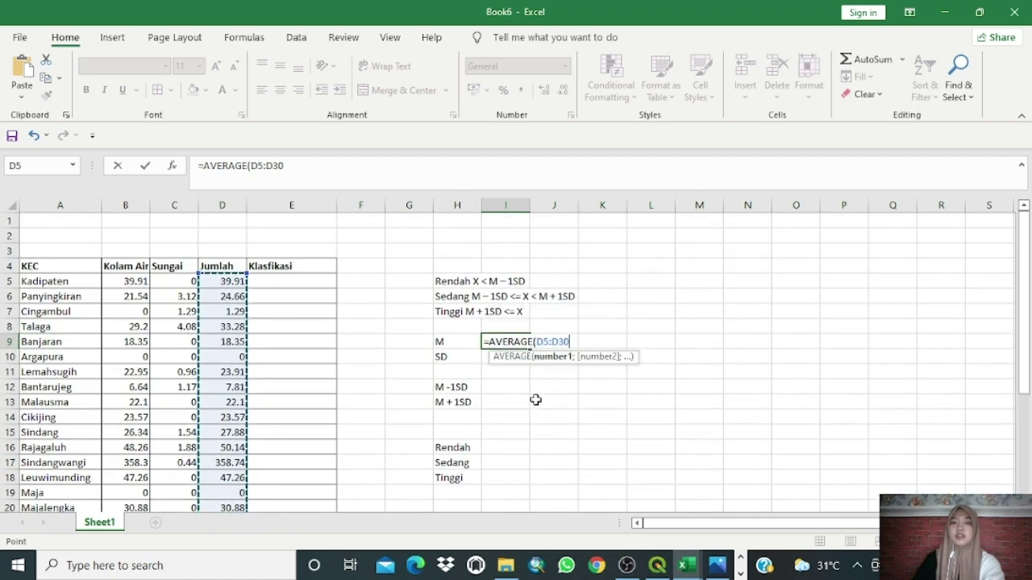
key(Return)
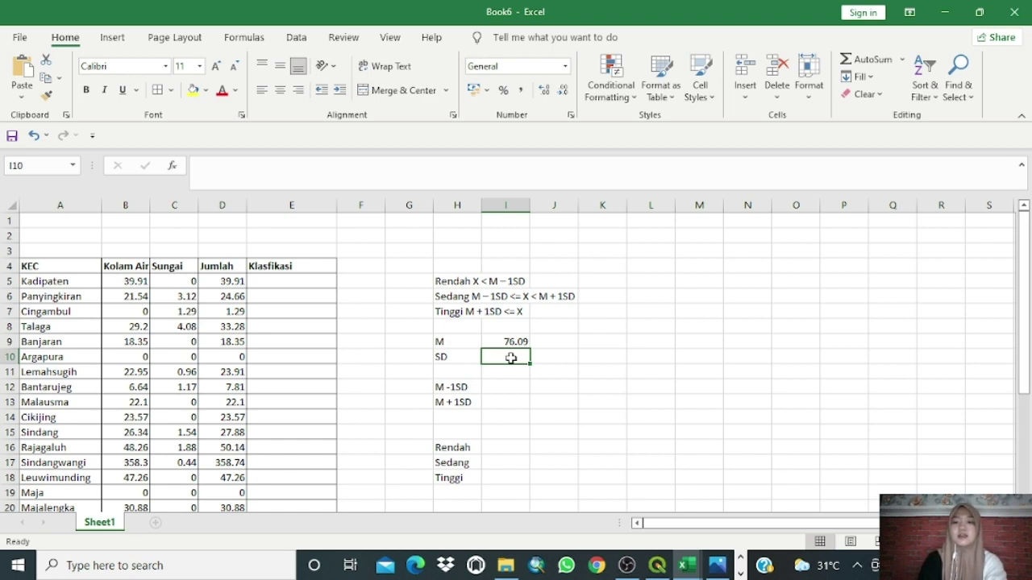
Step: Calculate the standard deviation of the Jumlah values in I10, beside SD, with STDEV over D5:D30
text(=ST)
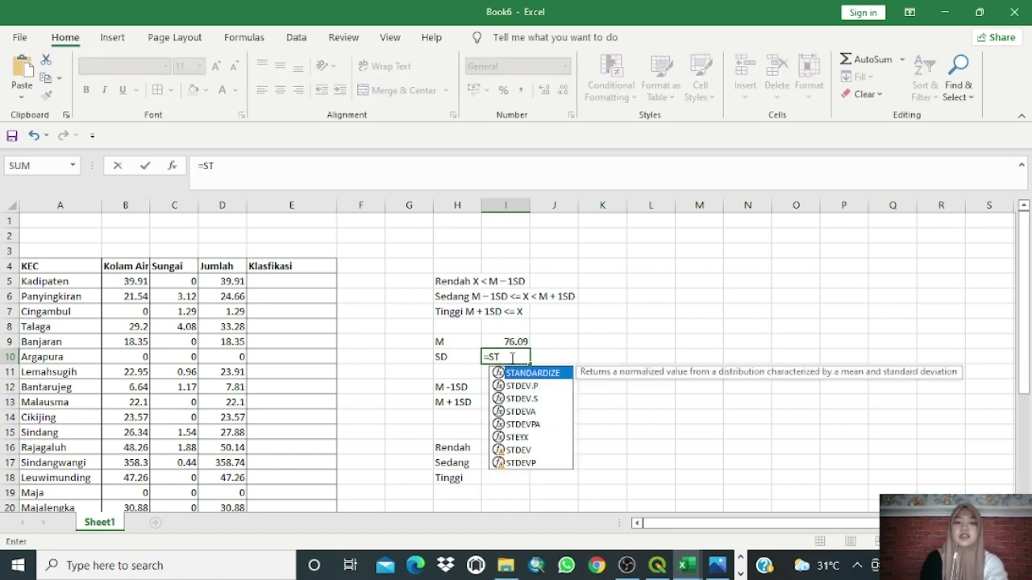
text(DE)
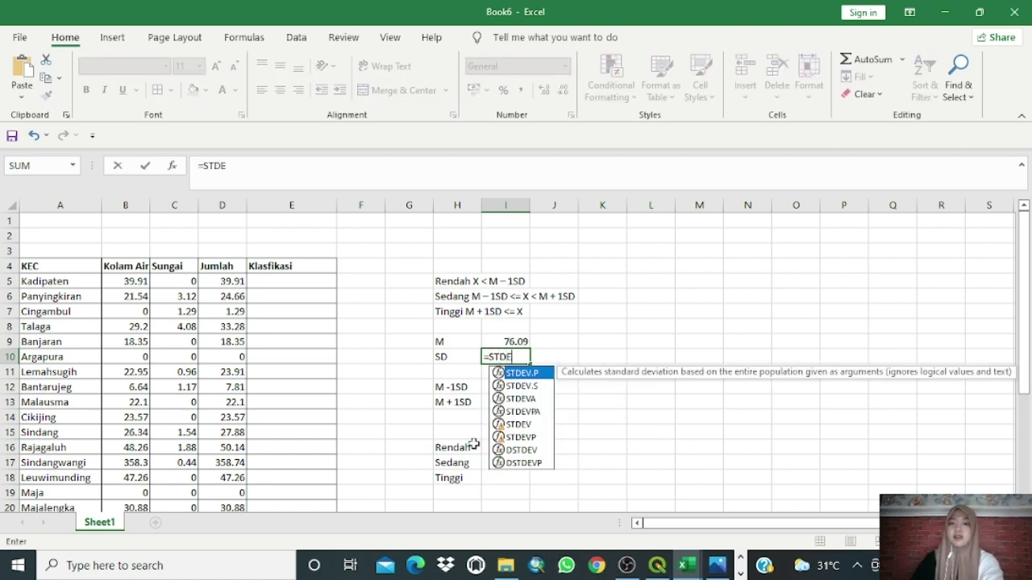
double_click(508, 424)
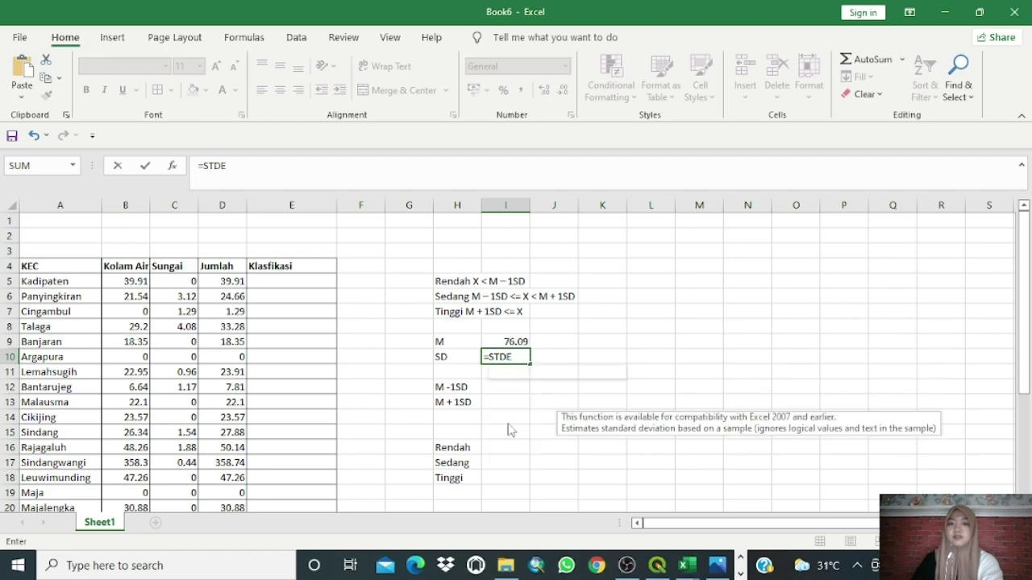
click(227, 282)
drag(227, 281, 234, 478)
scroll(516, 433, up, 3)
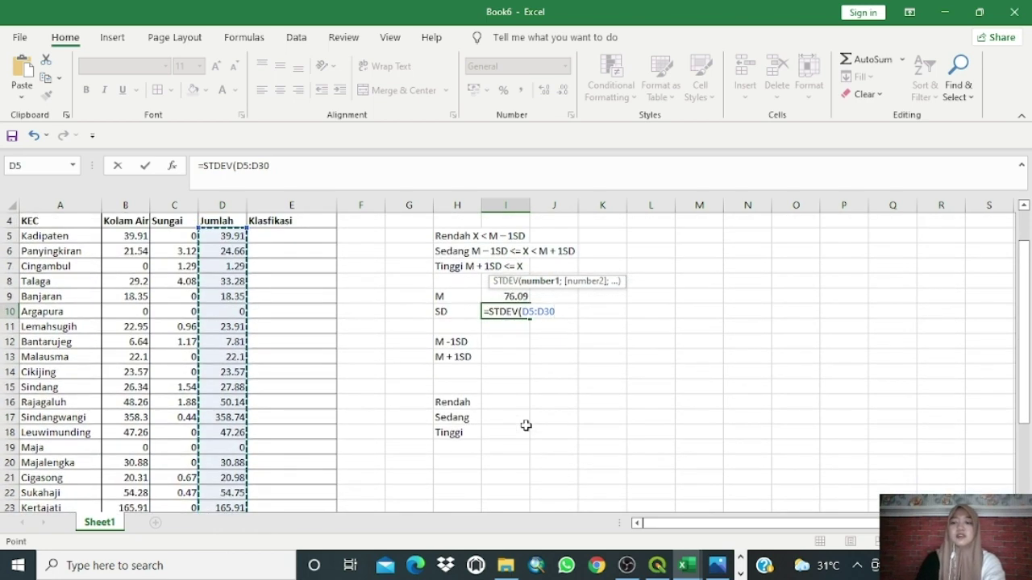
key(Return)
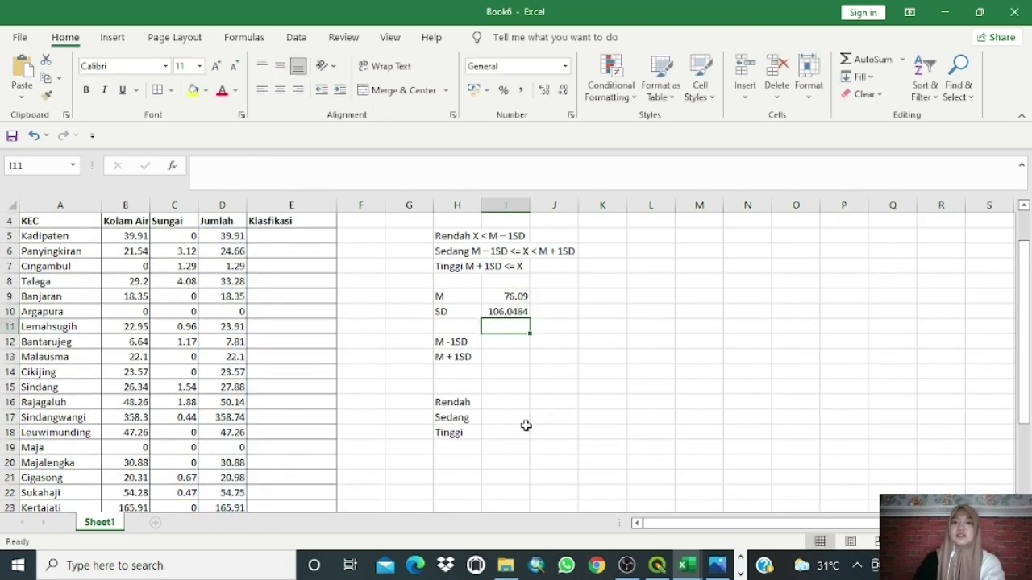
Step: Enter =I9-I10 in I12 to calculate the M -1SD class limit
click(508, 345)
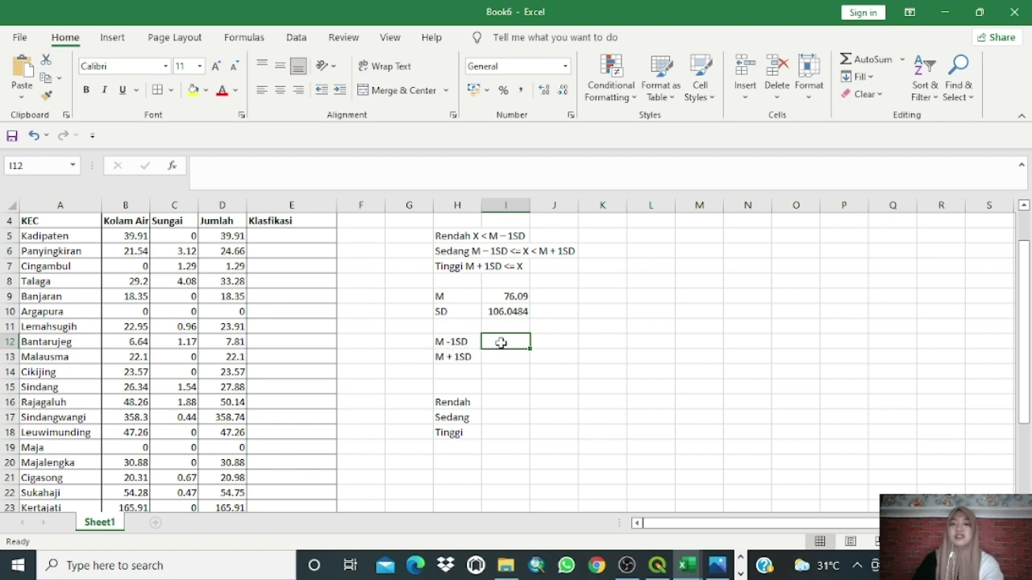
text(=)
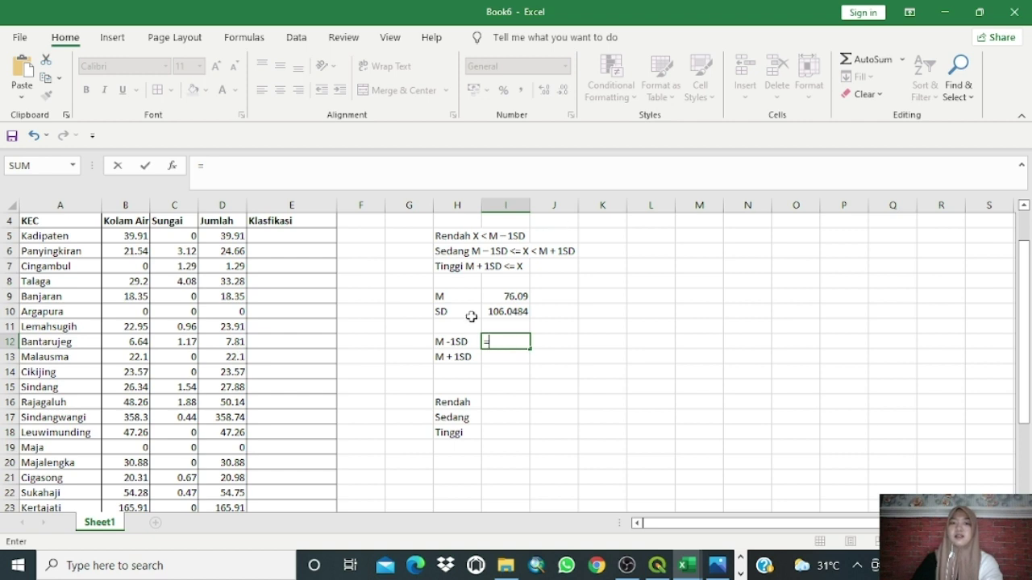
click(505, 296)
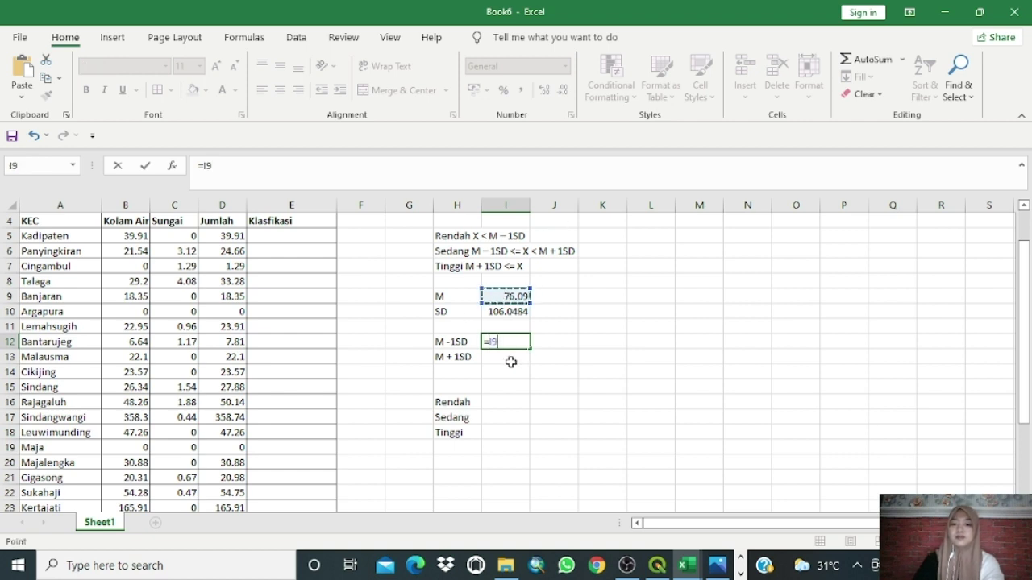
text(-)
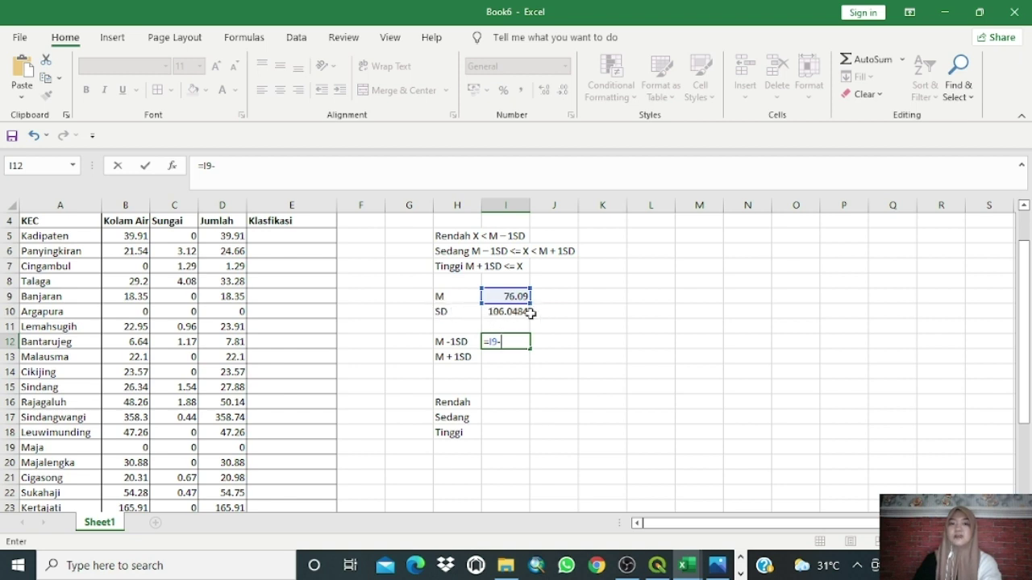
click(510, 308)
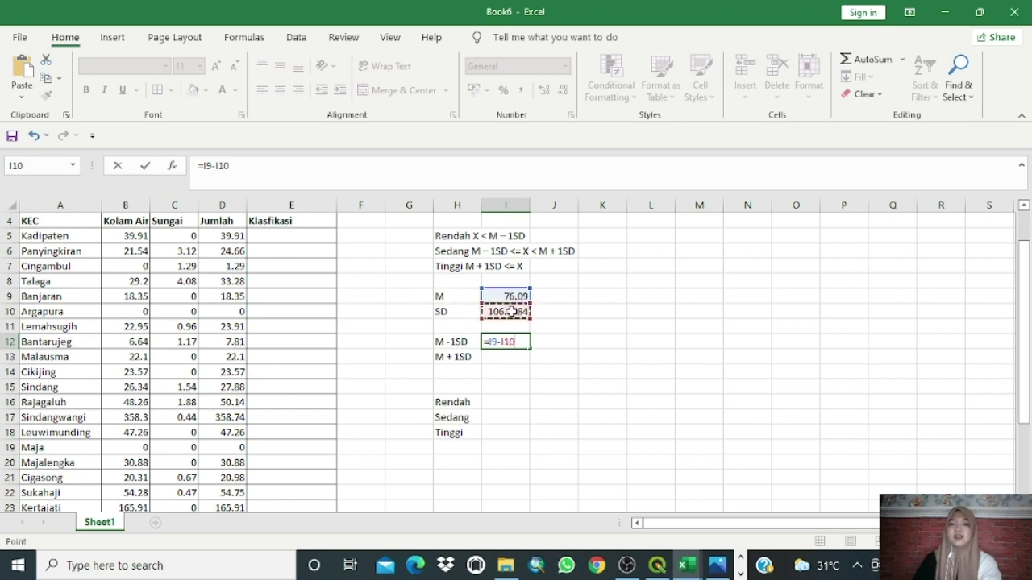
key(Return)
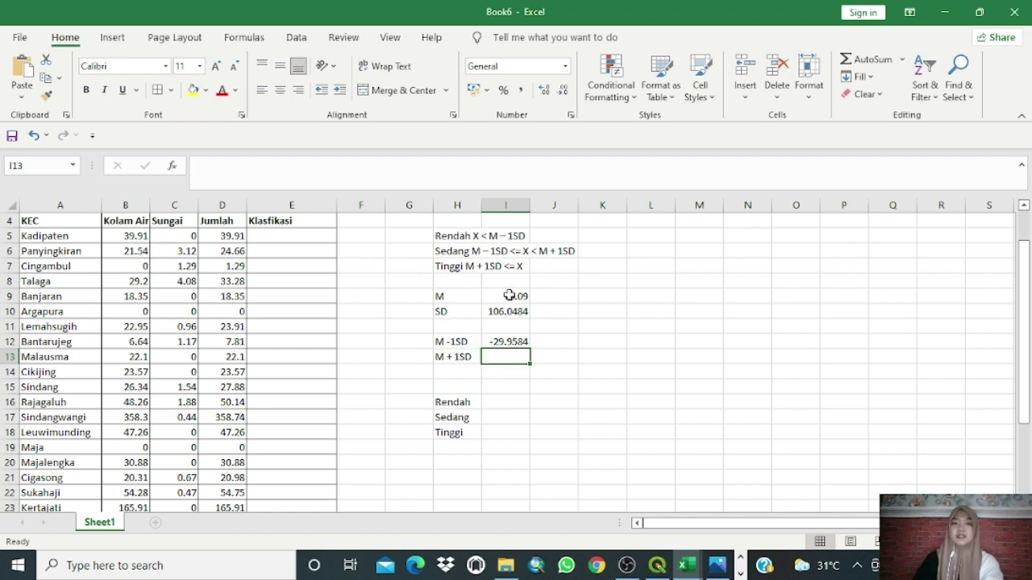
Step: Enter =I9+I10 in I13 to calculate the M + 1SD class limit
text(=)
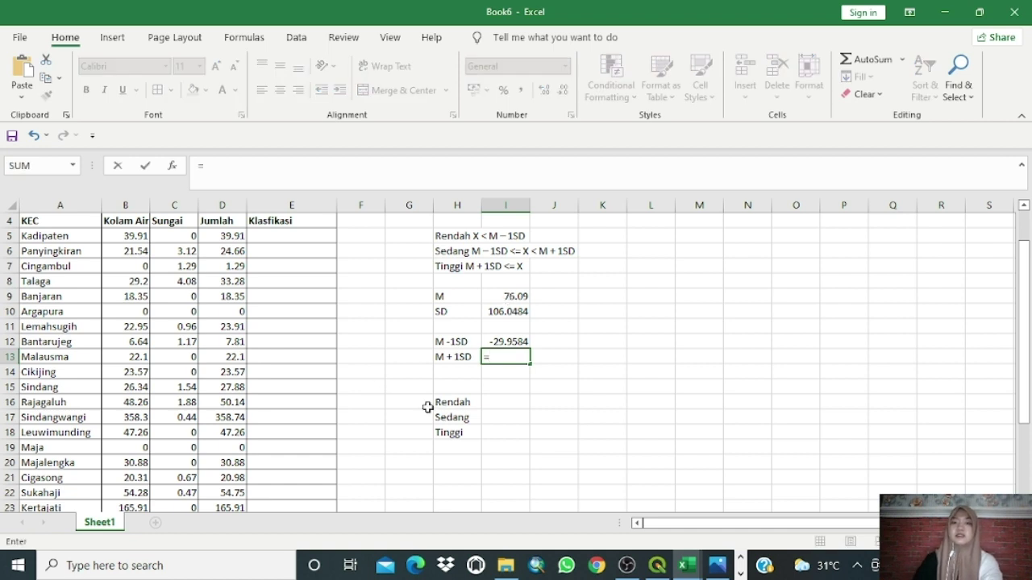
click(493, 297)
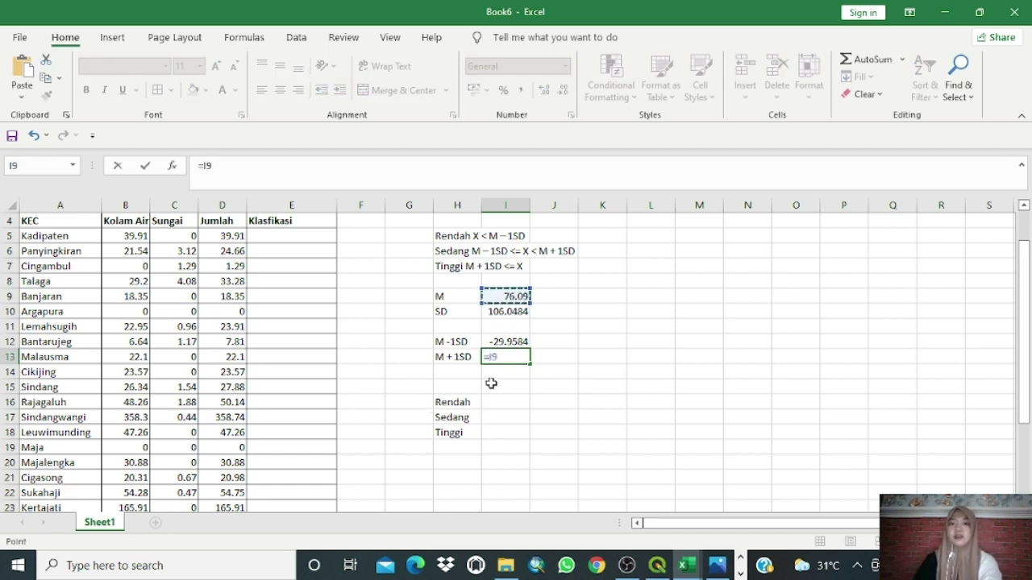
text(+)
click(508, 311)
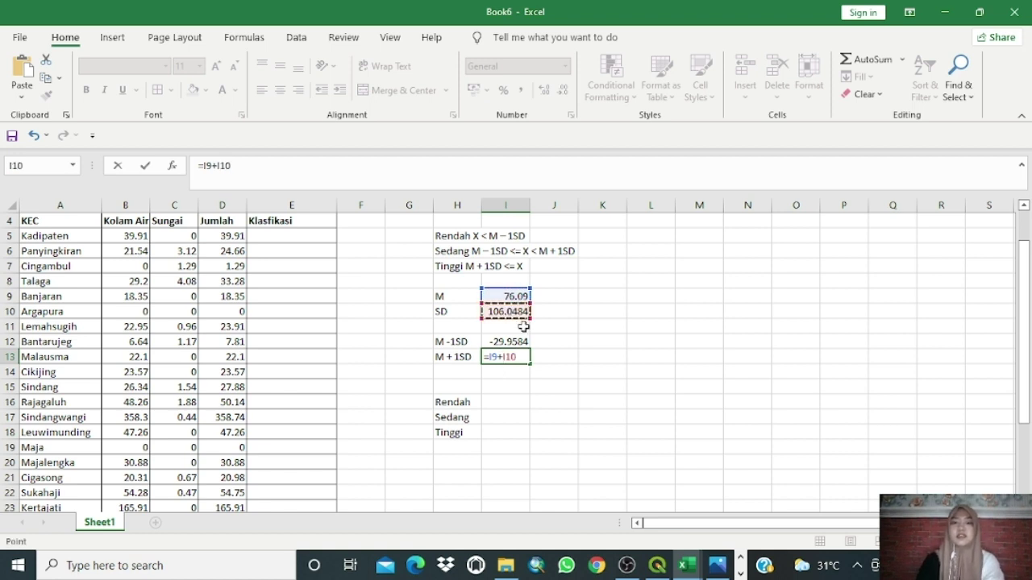
key(Return)
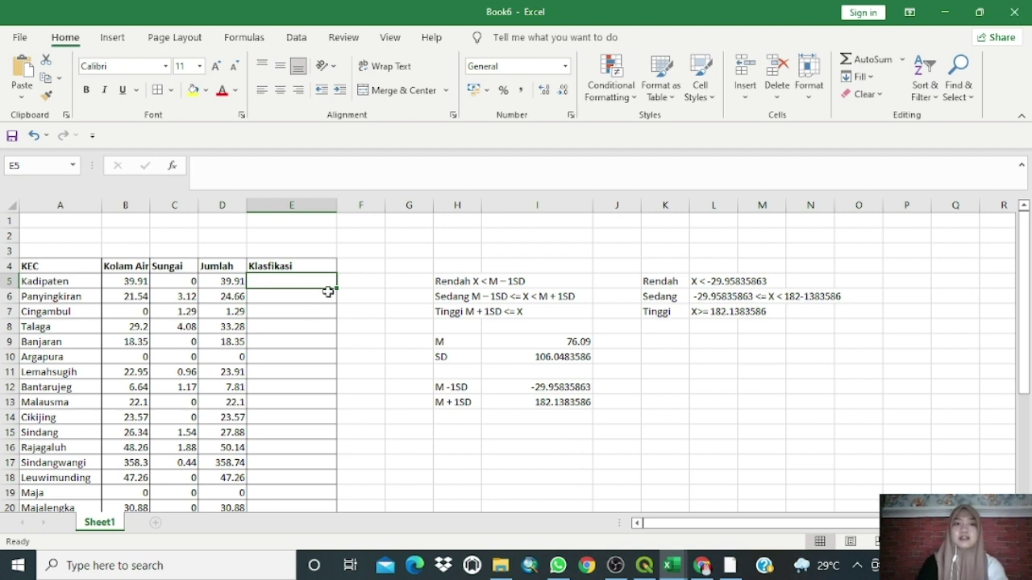
Step: Begin an IF formula in E5 that returns "Rendah" when D5 is less than -29.958335863
text(=if)
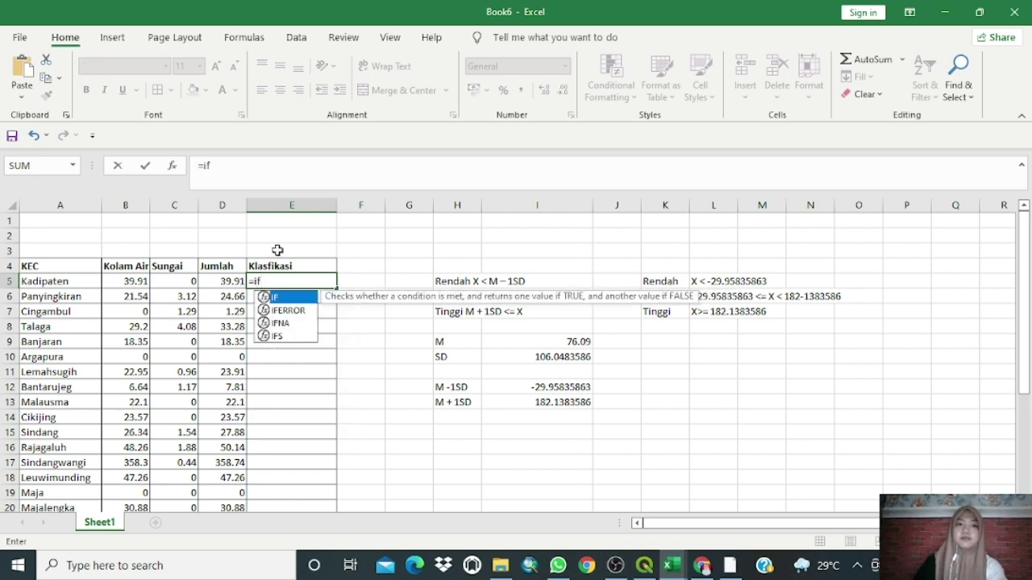
key(Tab)
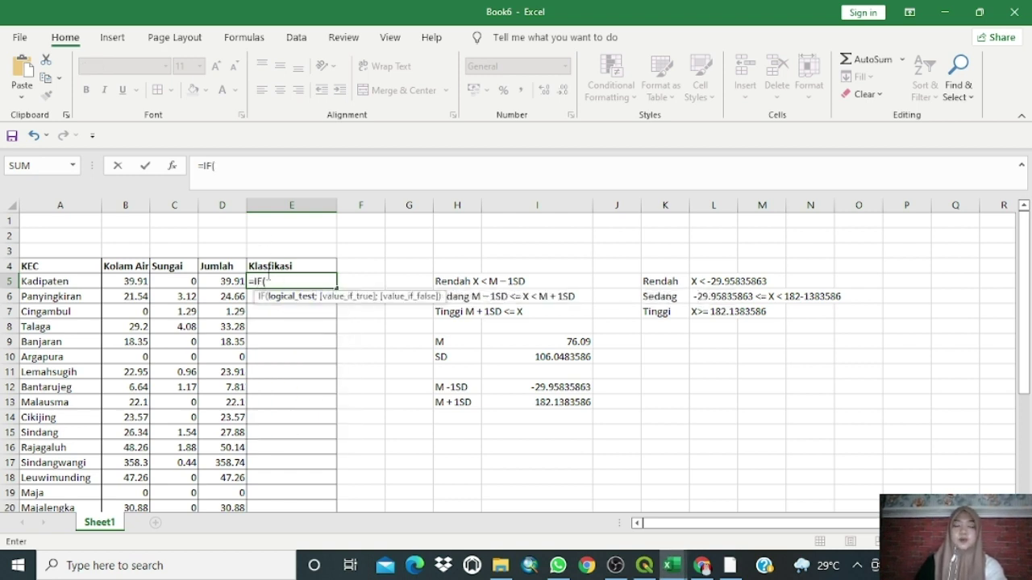
click(226, 281)
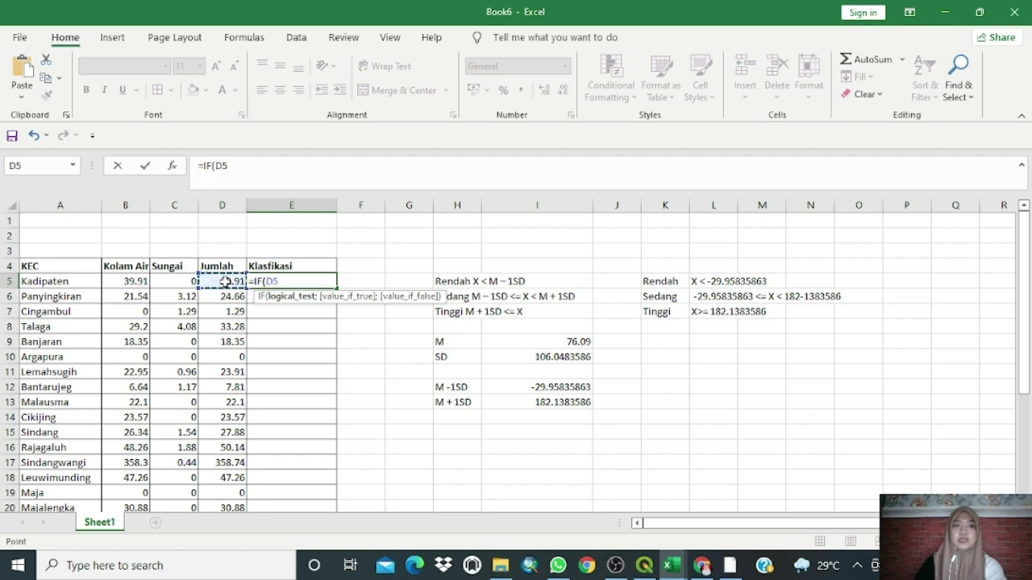
text(<)
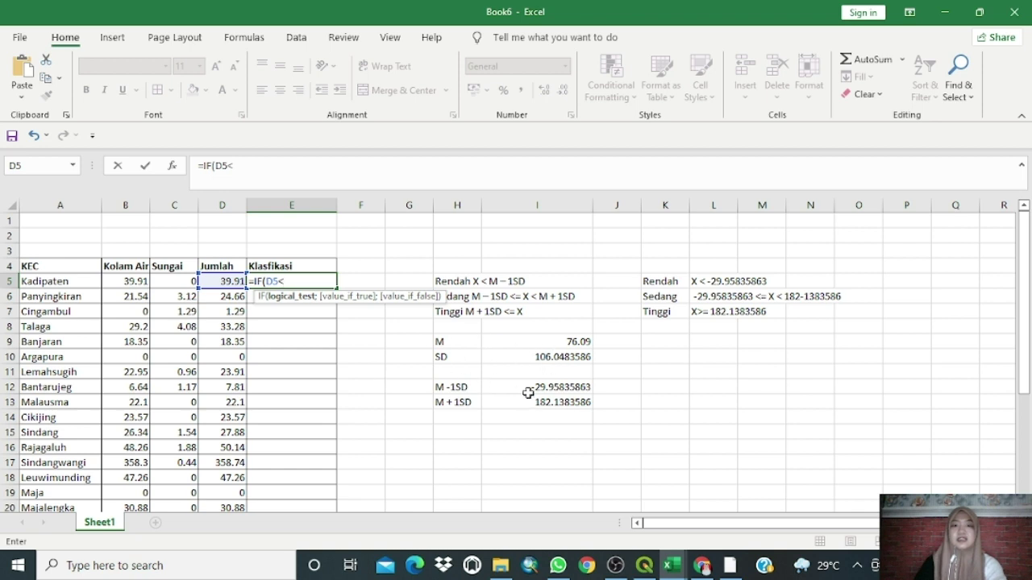
text(-29.95833586)
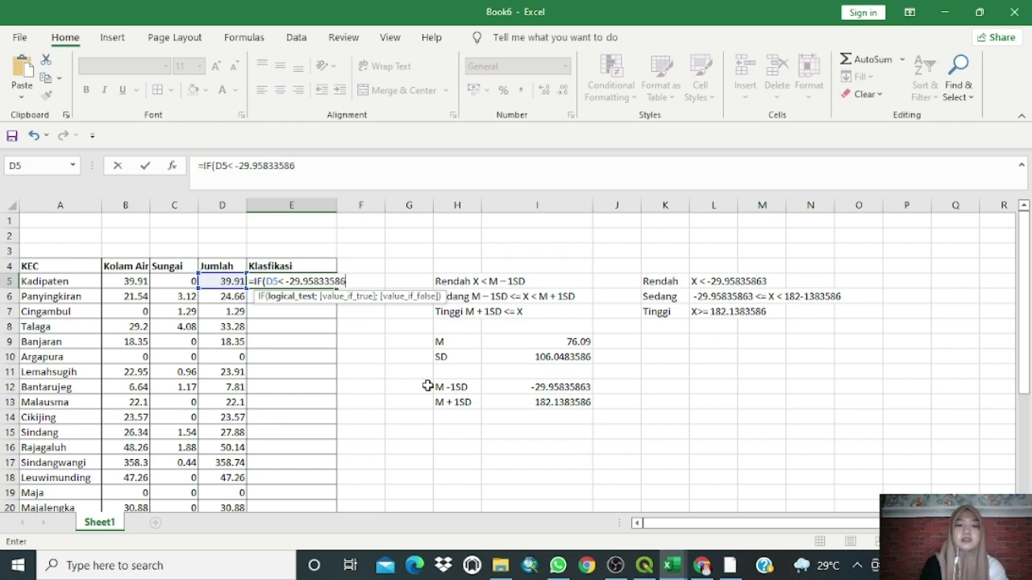
text(;"Rendah)
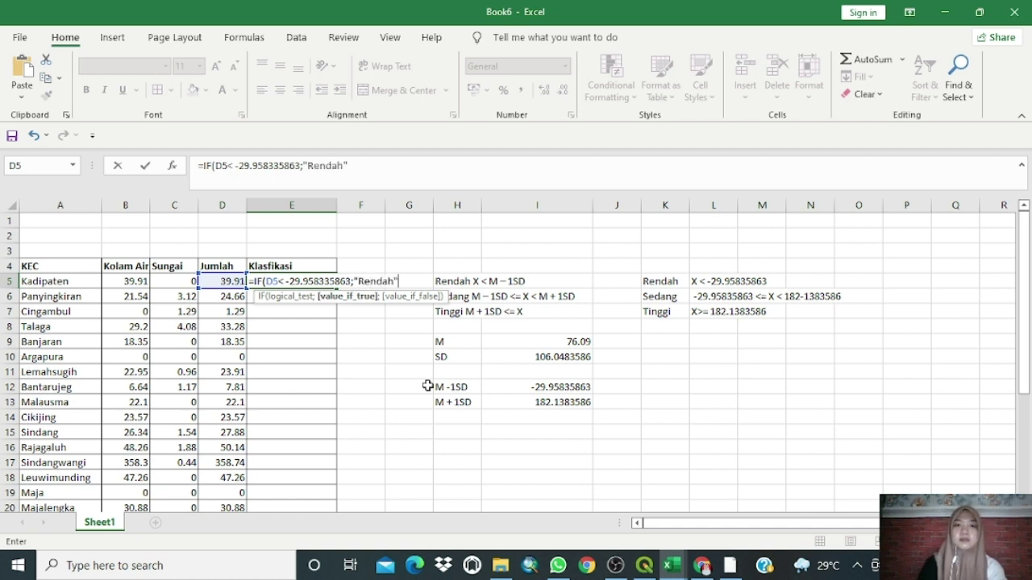
Step: Nest a second IF in the E5 formula that returns "Sedang" when D5 is less than 182.1383586
text(";if)
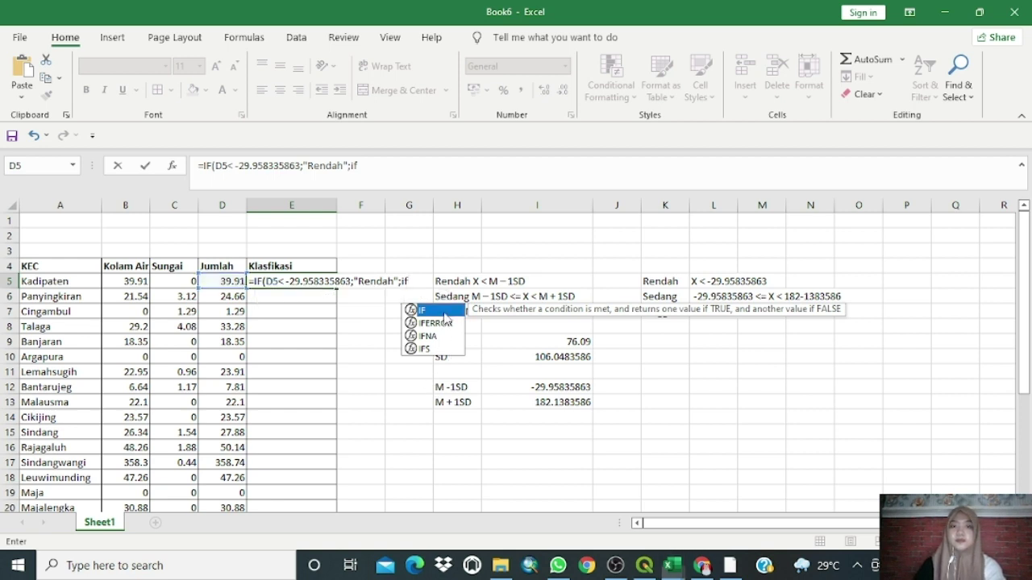
key(Tab)
click(222, 289)
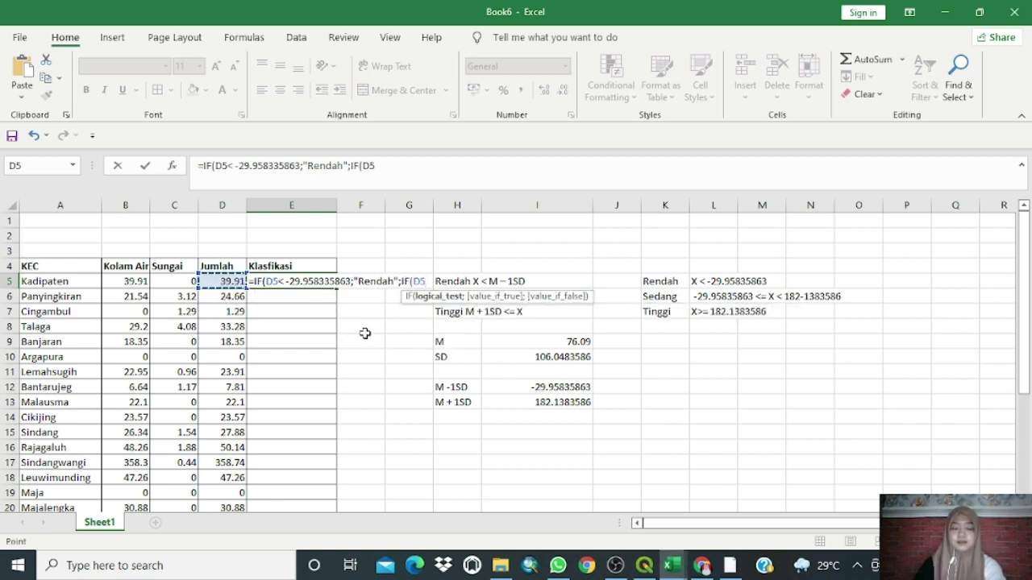
text(<)
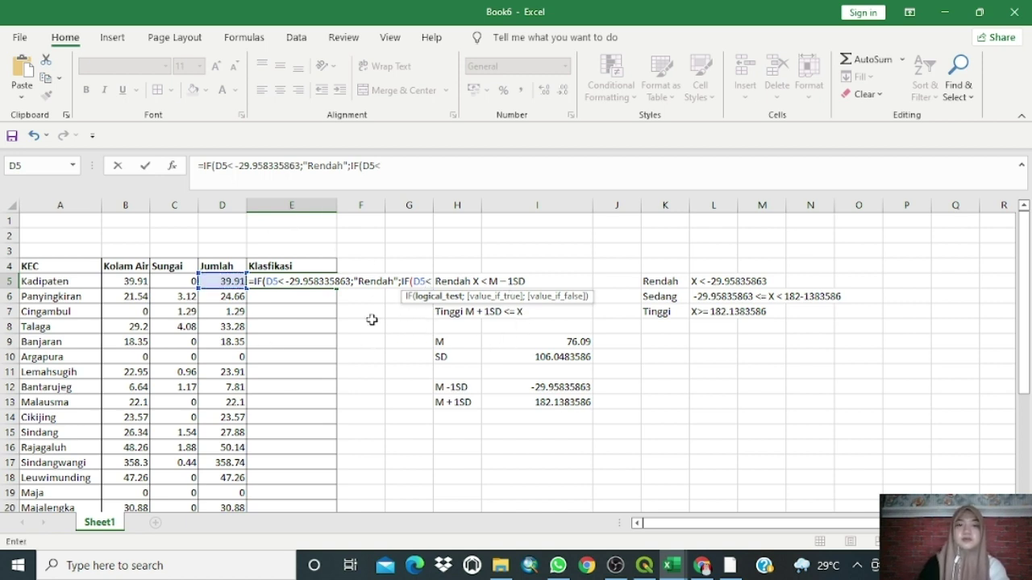
text(182.13835)
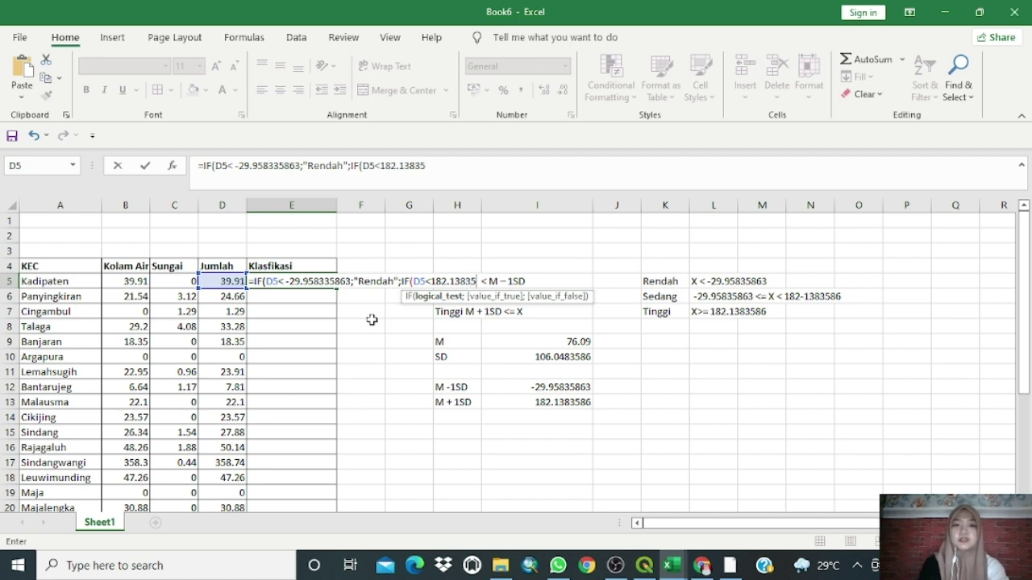
text(86)
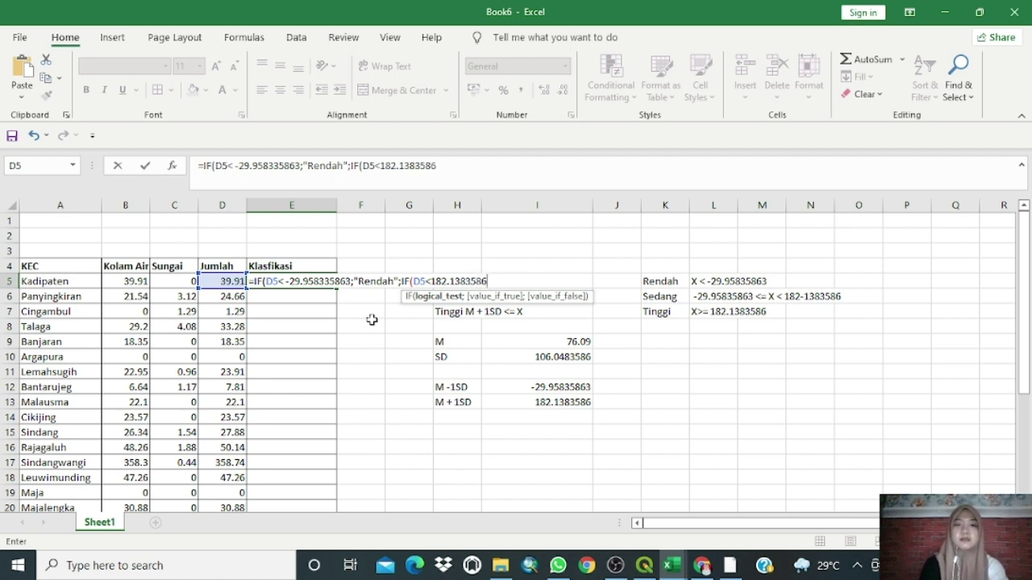
text(;)
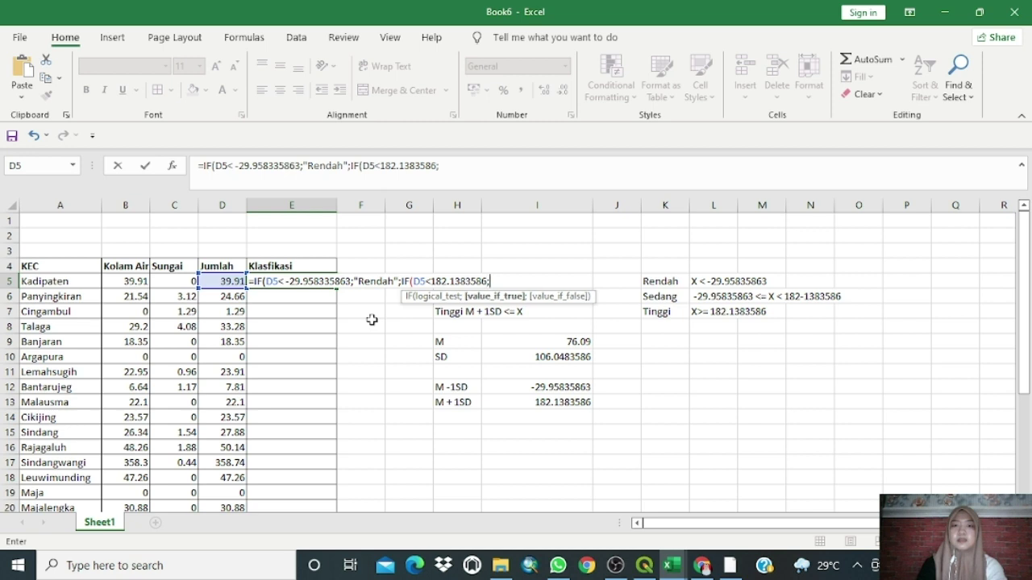
text("Sedang";)
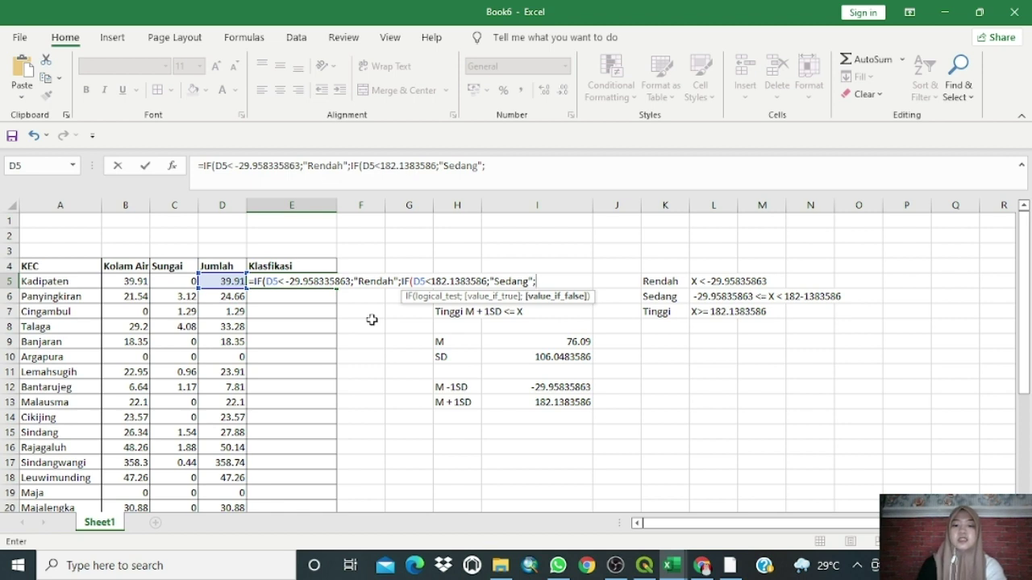
Step: Nest a third IF that returns "Tinggi" when D5 is greater than 182.1383586, and complete the E5 formula
text(if)
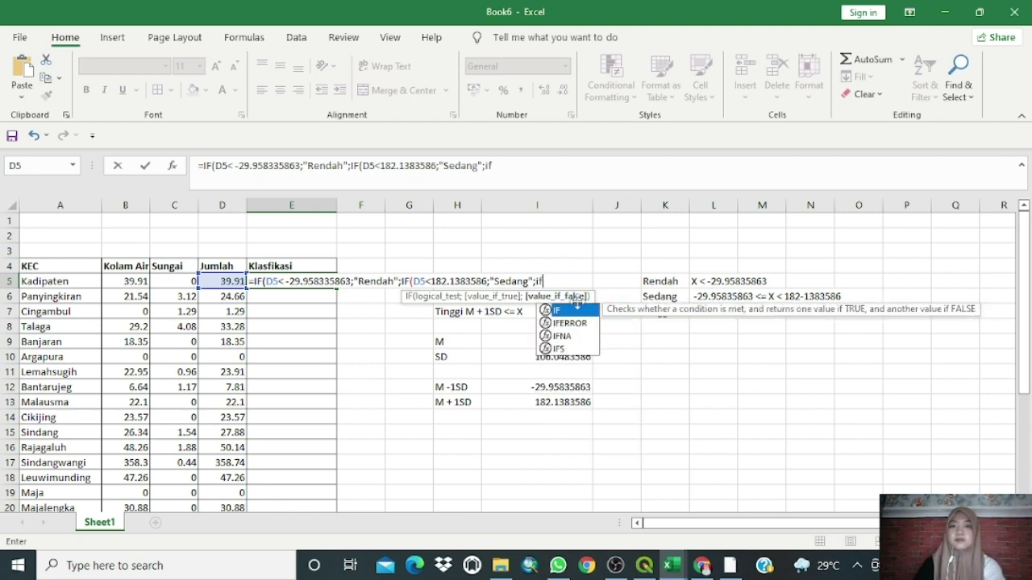
double_click(577, 308)
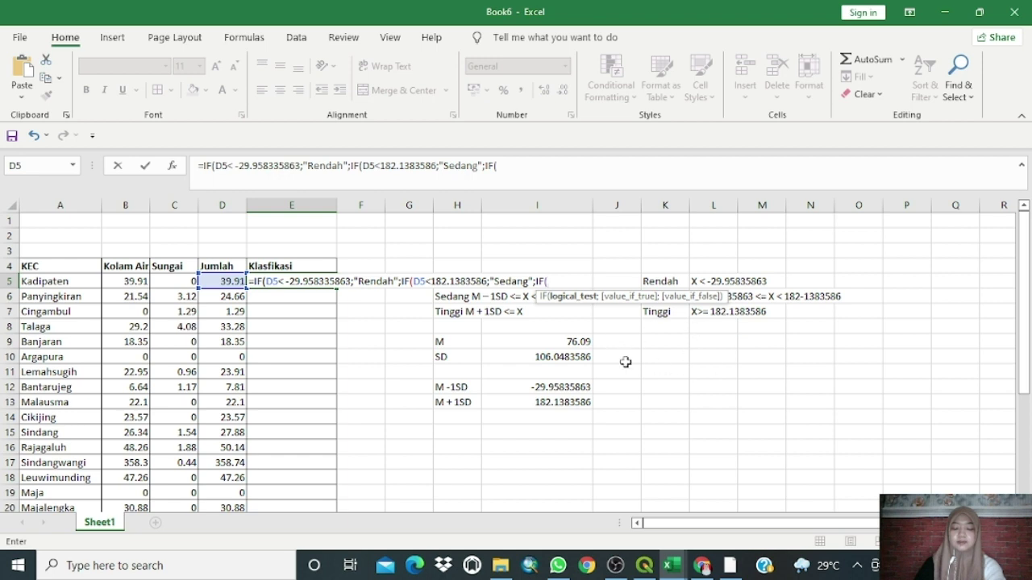
click(232, 280)
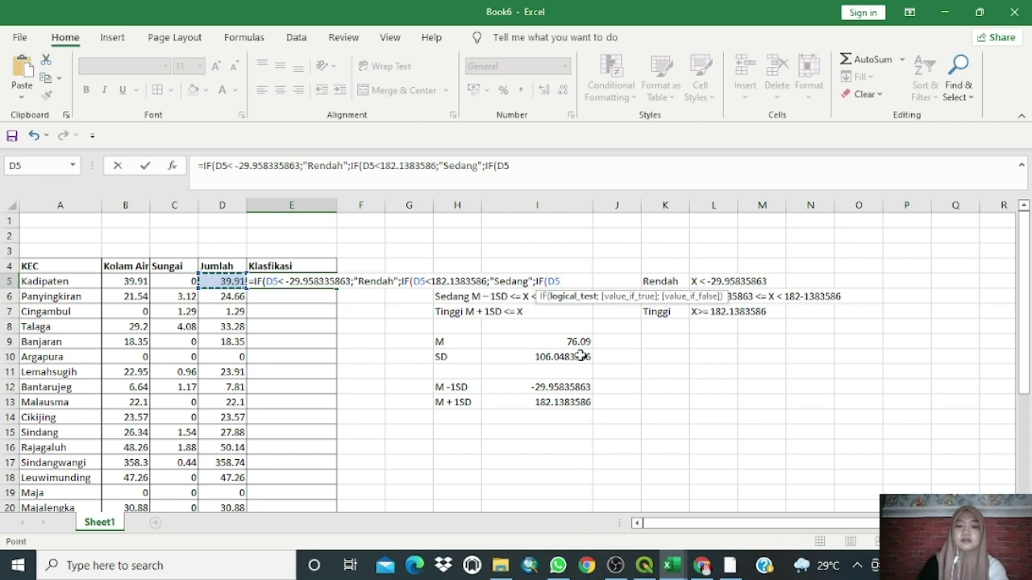
text(>)
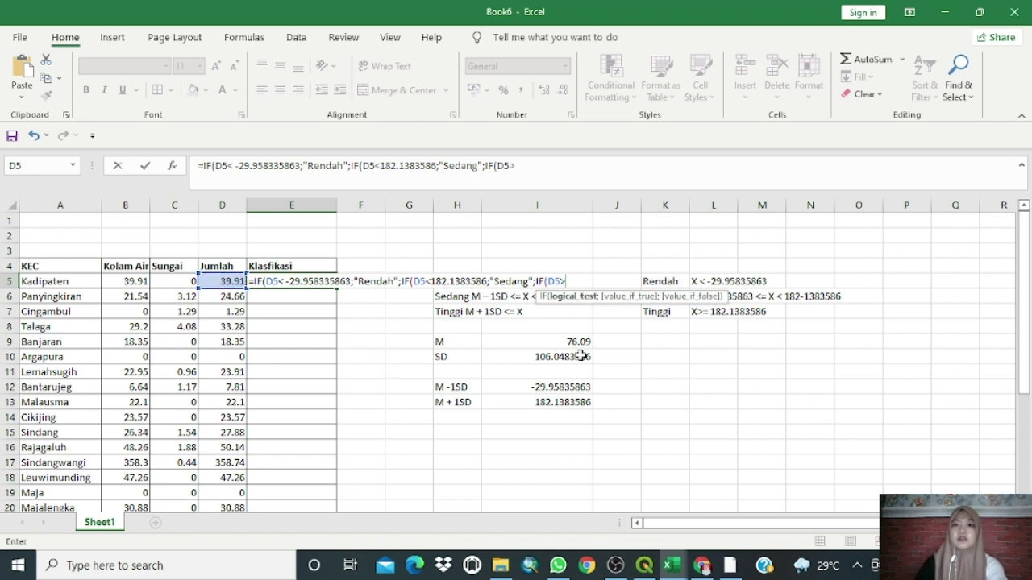
text(182.138358)
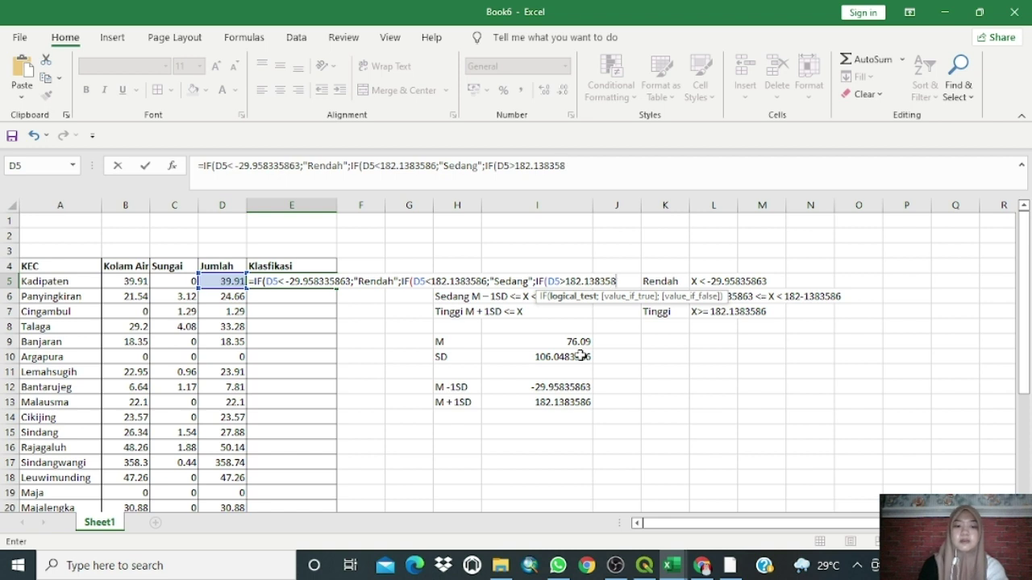
text(;"Tinggi)
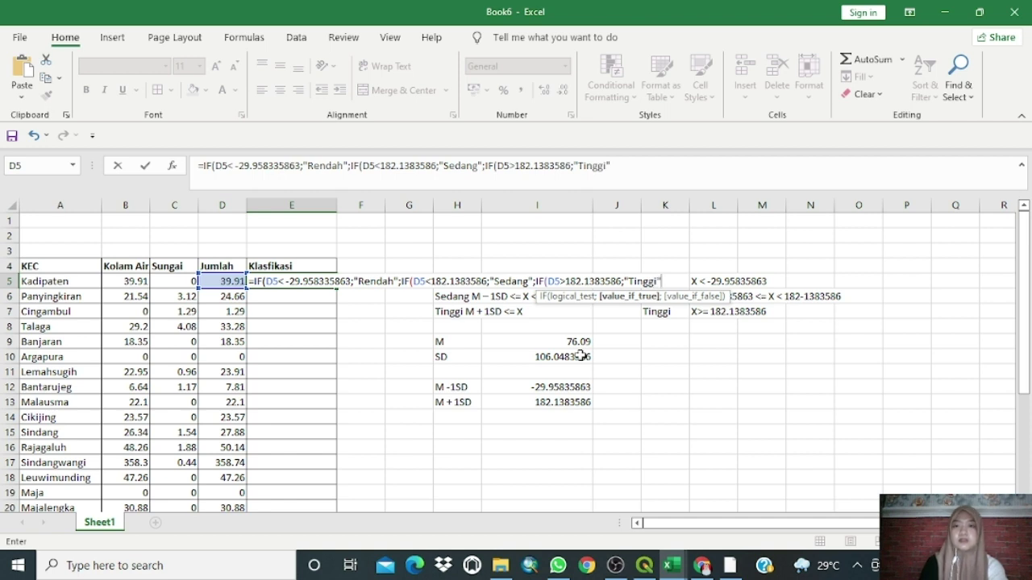
text("))))
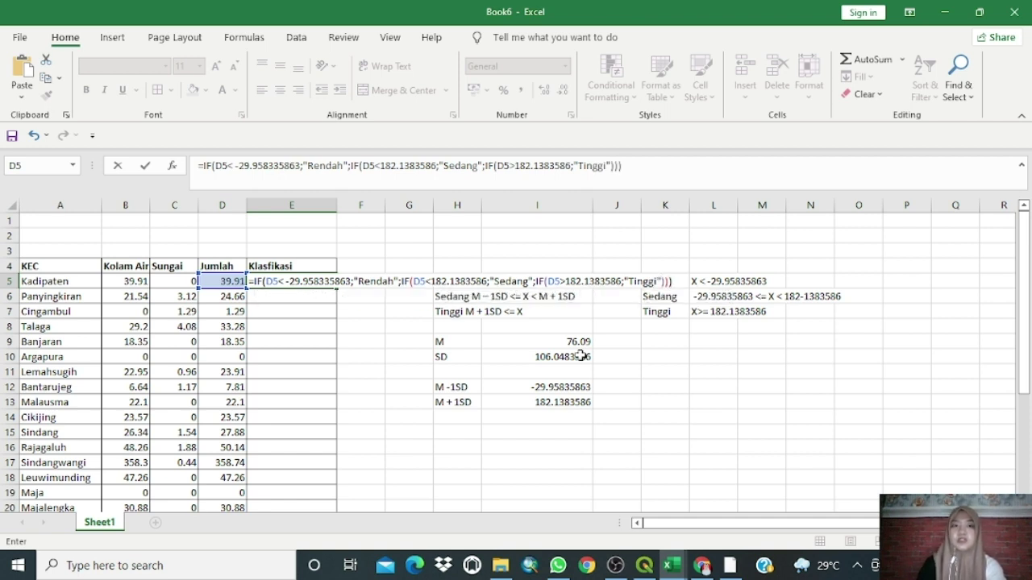
key(Return)
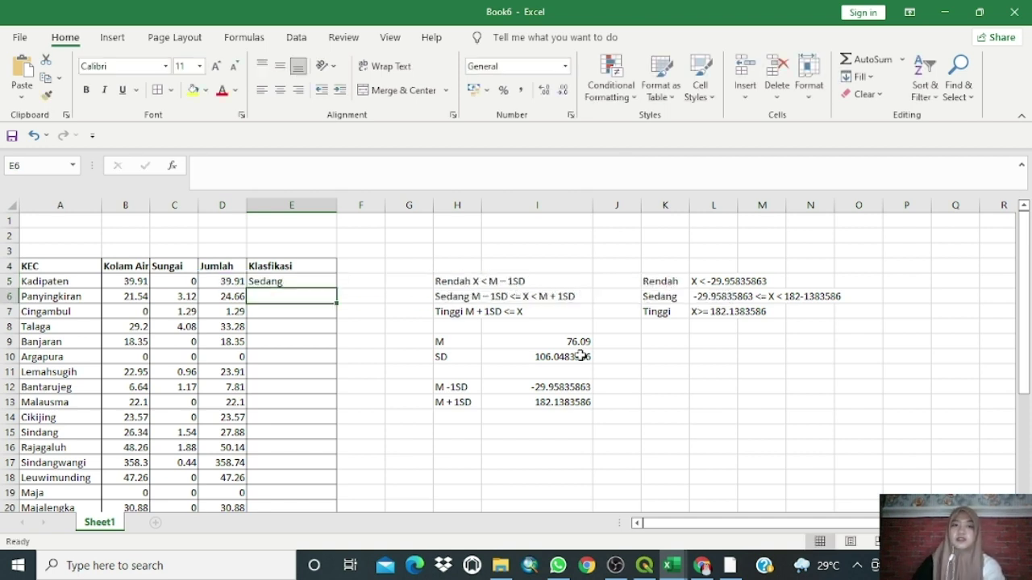
Step: Fill the Klasfikasi formula from E5 down to E30
click(293, 283)
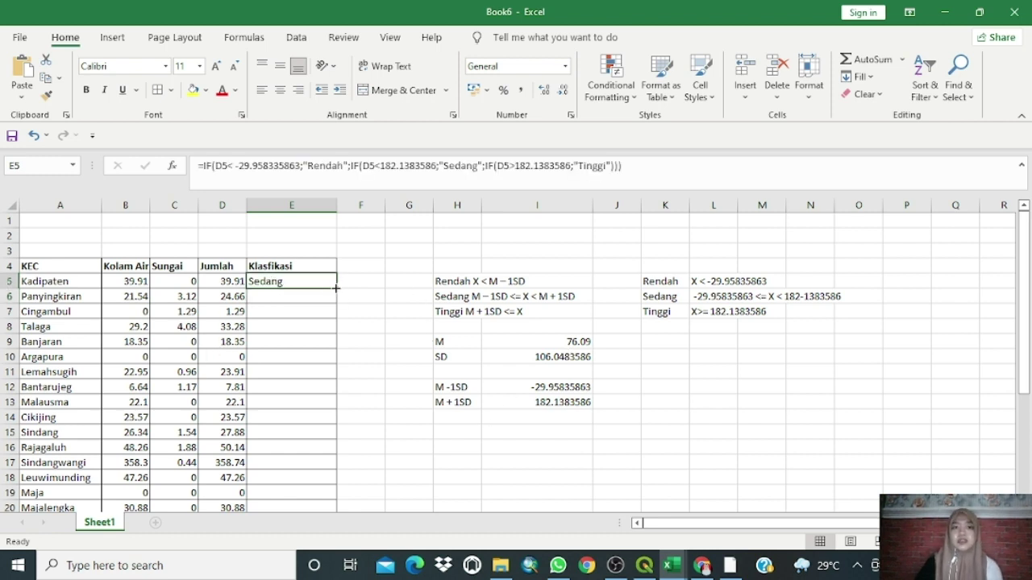
drag(336, 287, 328, 476)
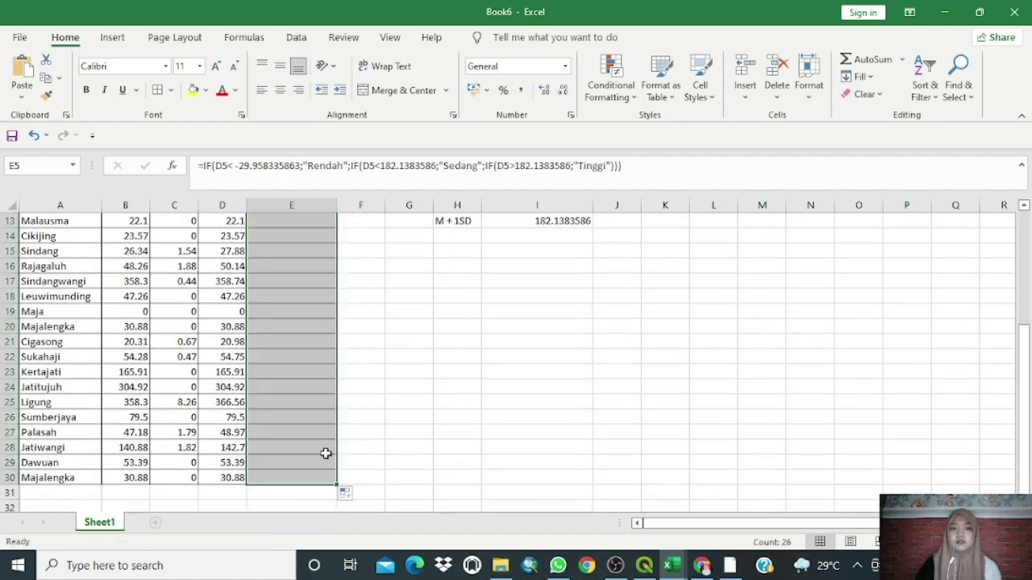
scroll(339, 387, up, 4)
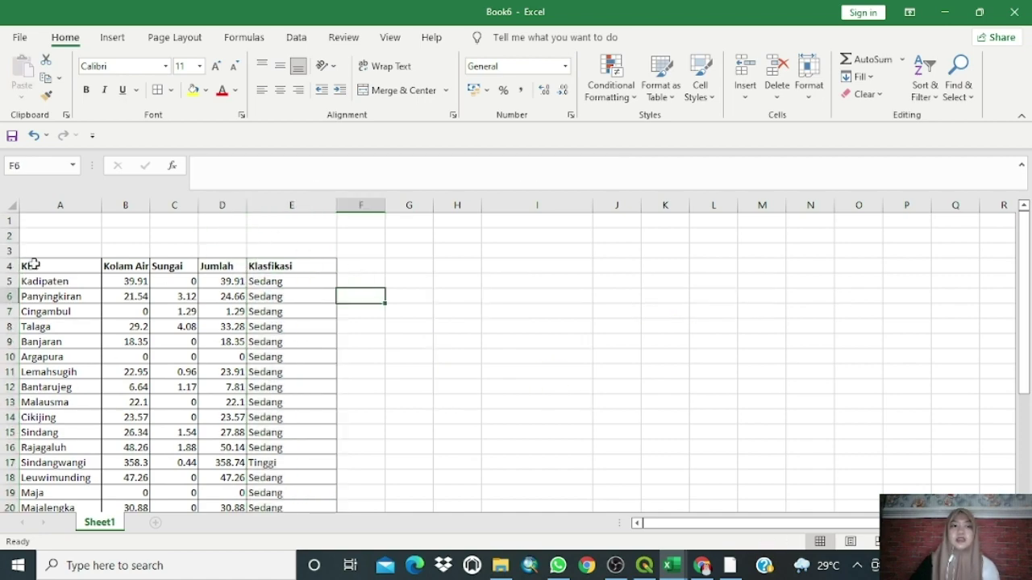
Step: Insert a recommended clustered column chart of the A4:E30 table, with each subdistrict along the horizontal axis
click(35, 265)
drag(35, 266, 286, 472)
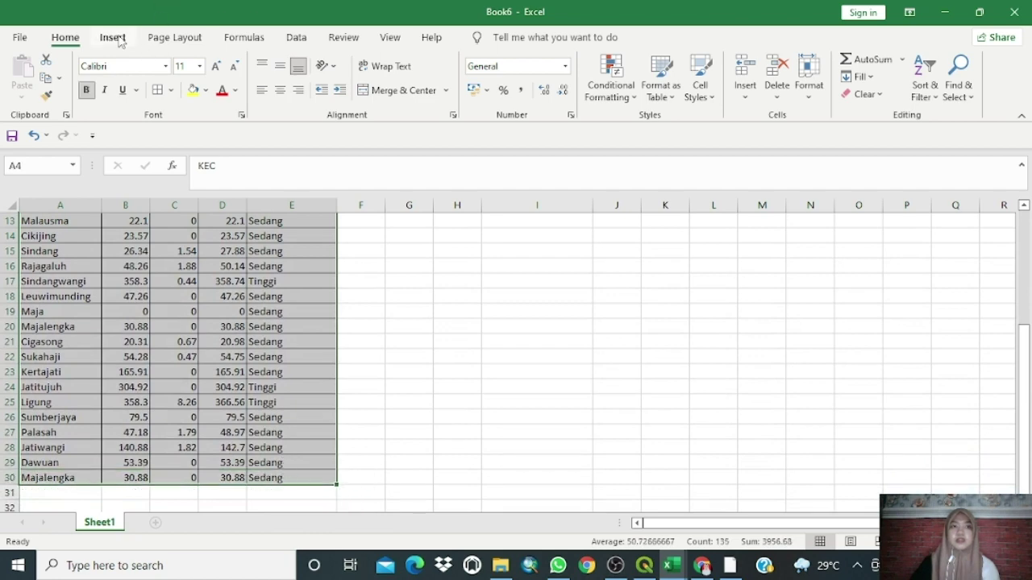
click(118, 40)
click(358, 109)
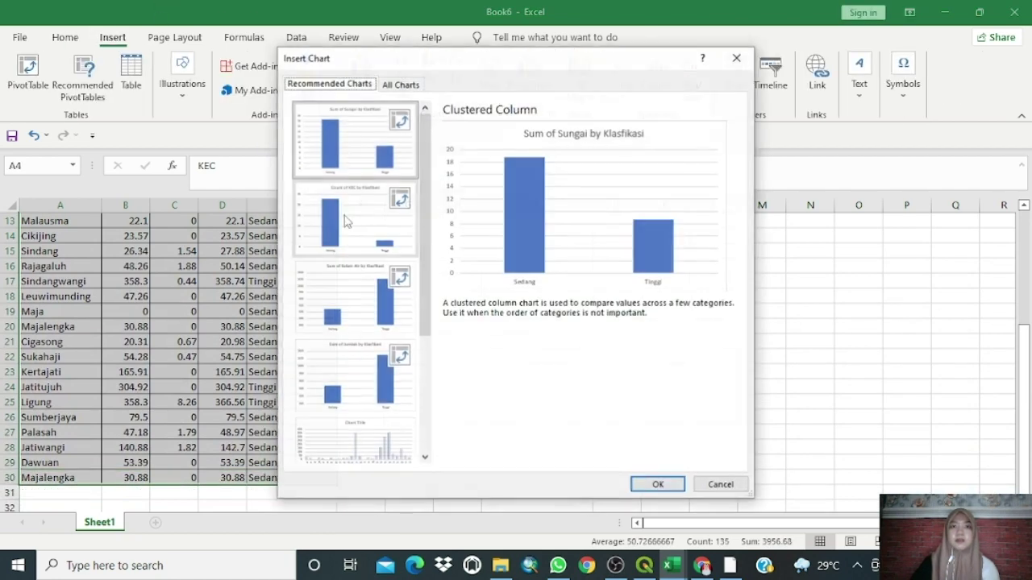
scroll(355, 242, down, 3)
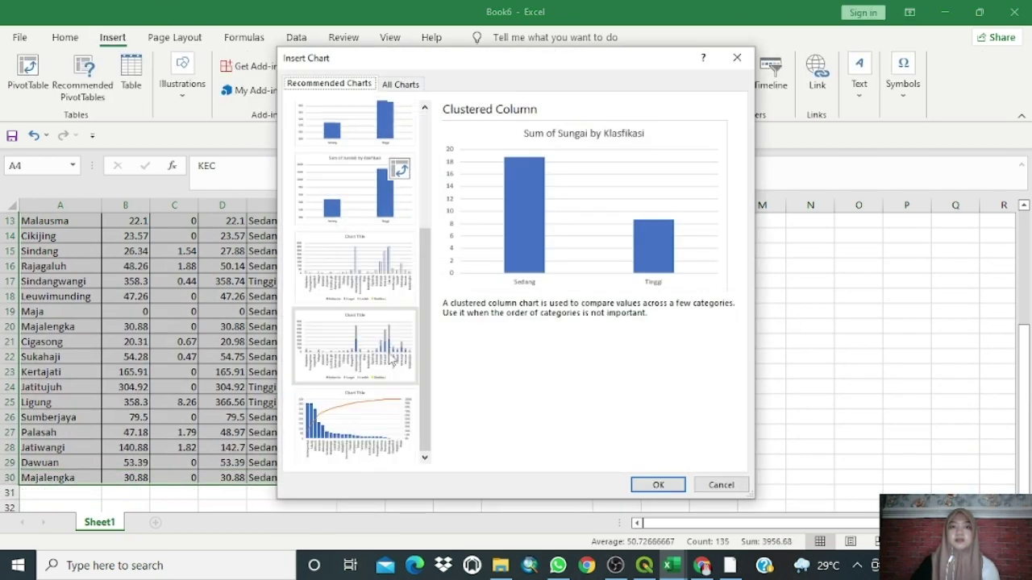
click(367, 266)
click(665, 484)
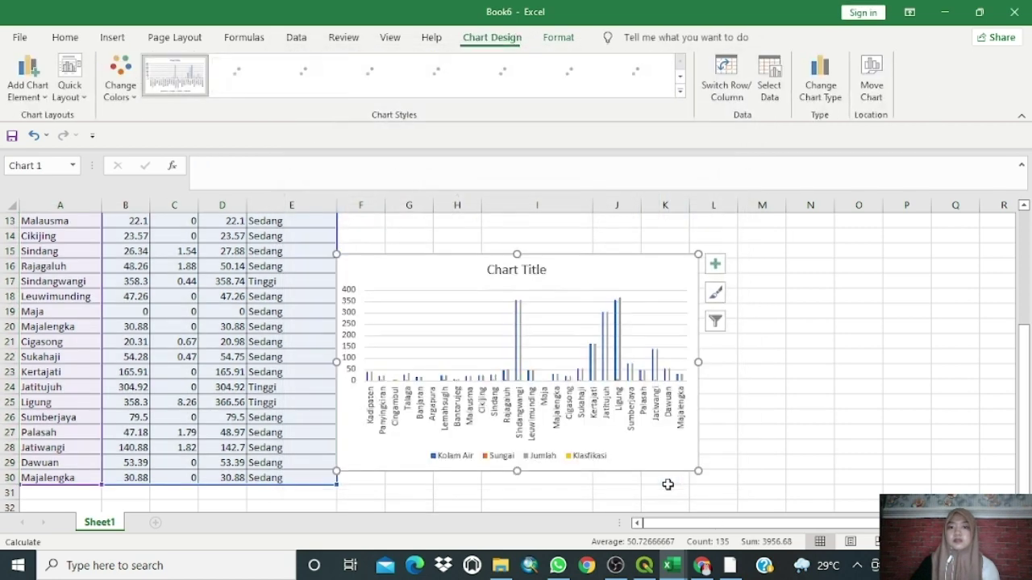
Step: Move the chart over columns I to O, enlarging it slightly, and apply the dark-background chart style
drag(430, 261, 563, 253)
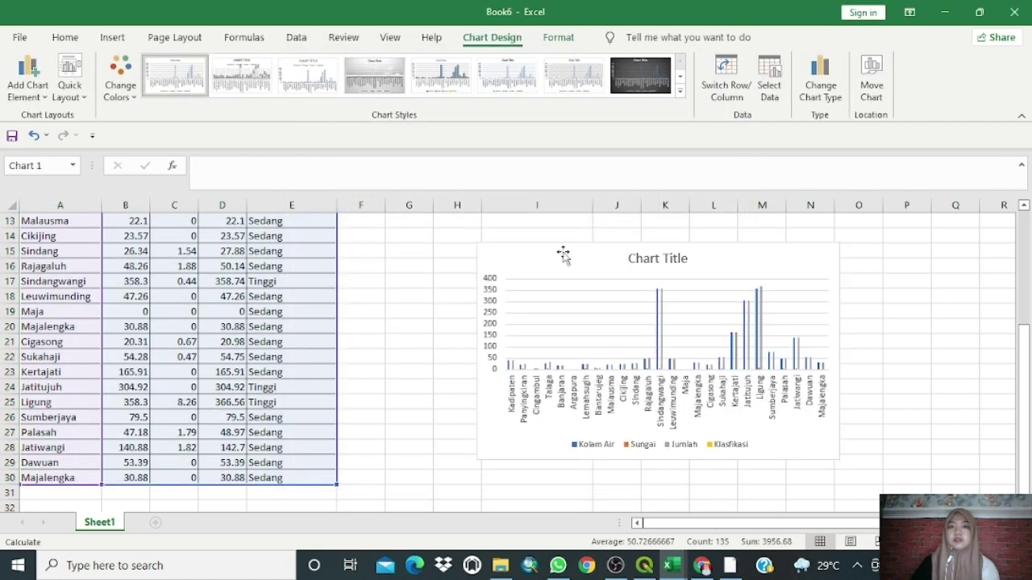
drag(838, 460, 868, 485)
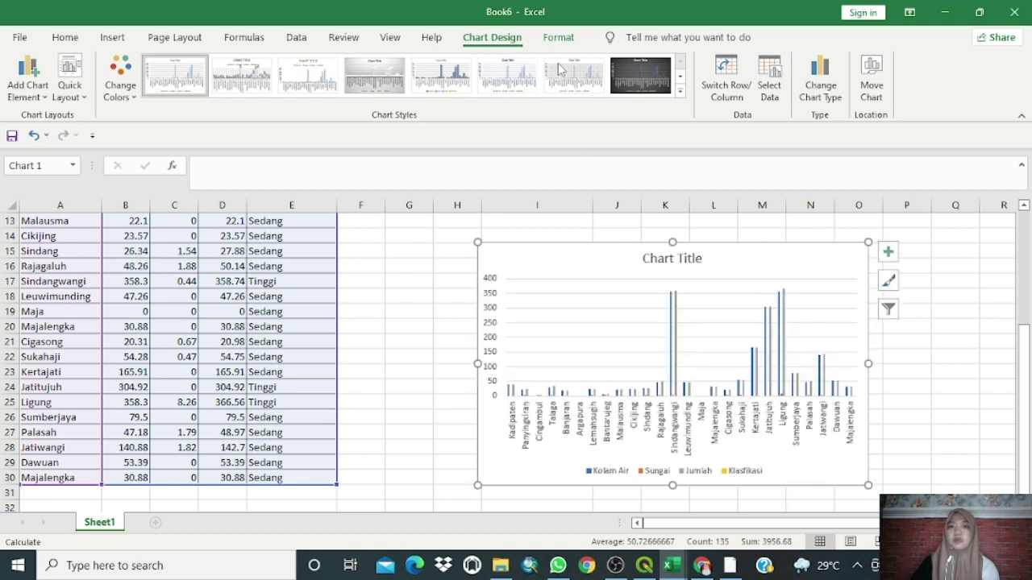
click(507, 76)
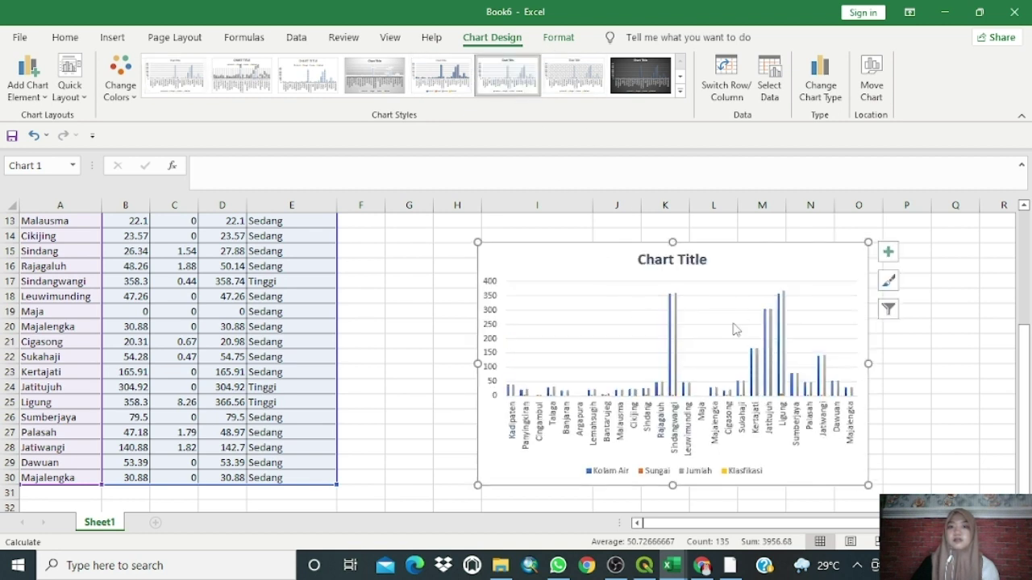
click(640, 75)
Step: Set the chart title to "GRAFIK SEBARAN PRODUKSI IKAN LELE DI KABUPATEN MAJALENGKA TAHUN 2017 (Ton)"
click(684, 262)
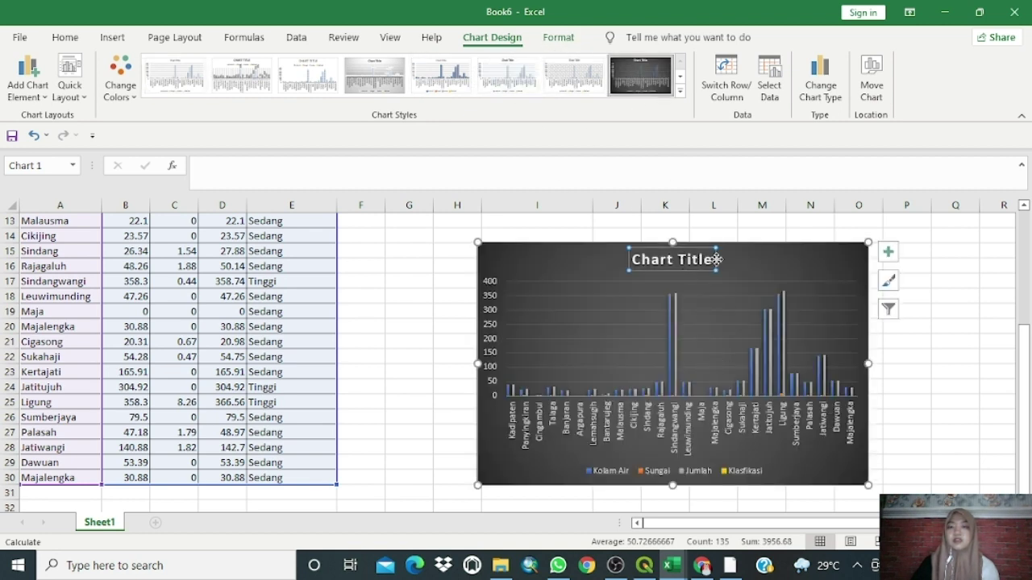
drag(716, 259, 631, 260)
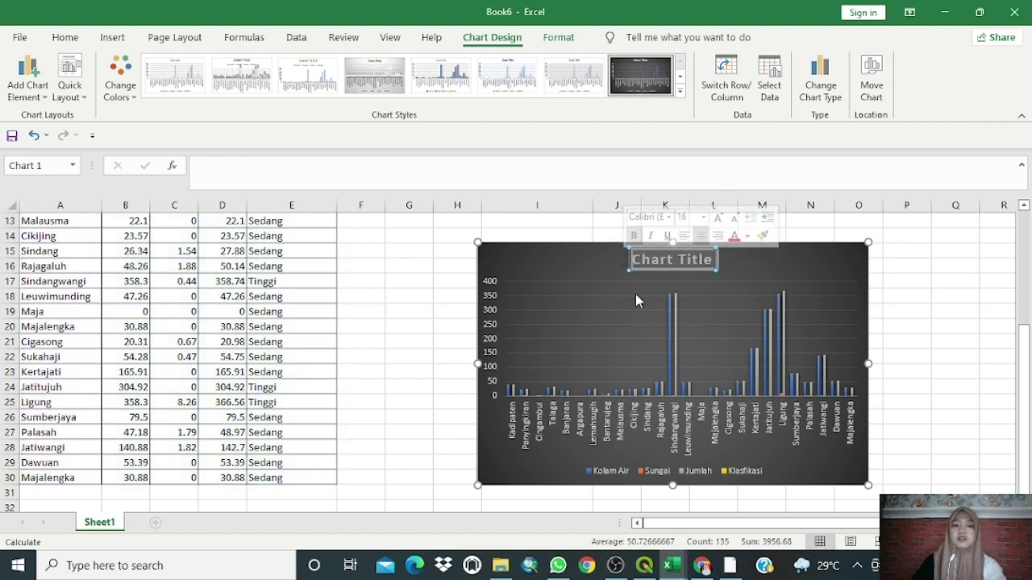
text(S)
key(BackSpace)
text(GRAFIK SEBARAN PRODUKSI IKAN)
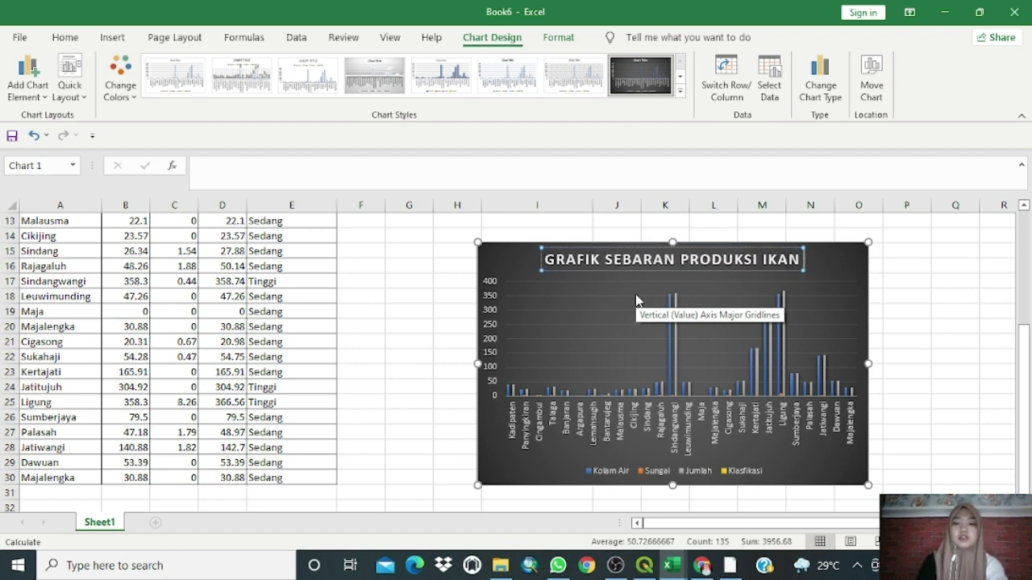
text( LELE DI KA)
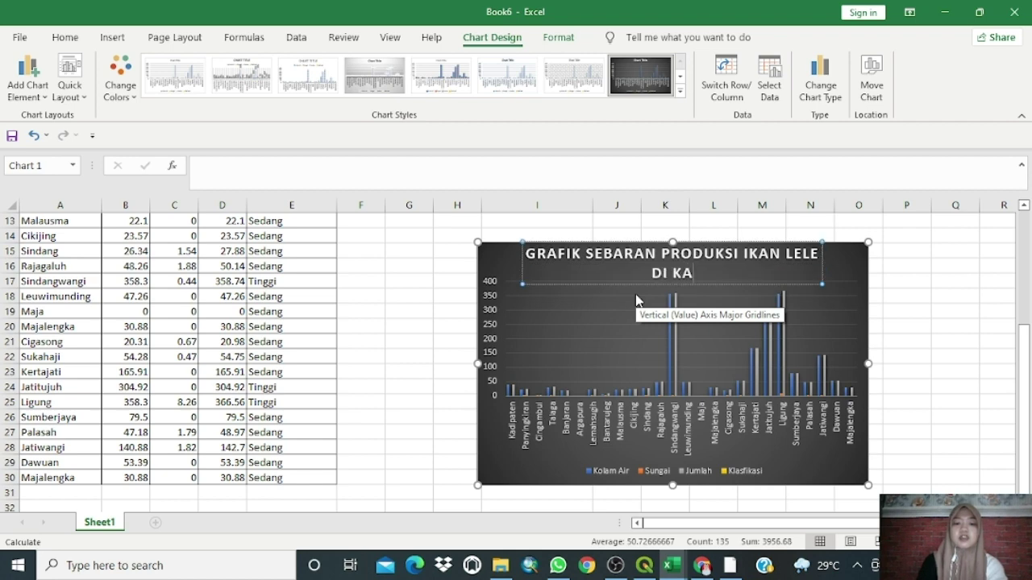
text(BUOATEN)
key(BackSpace)
key(BackSpace)
key(BackSpace)
key(BackSpace)
key(BackSpace)
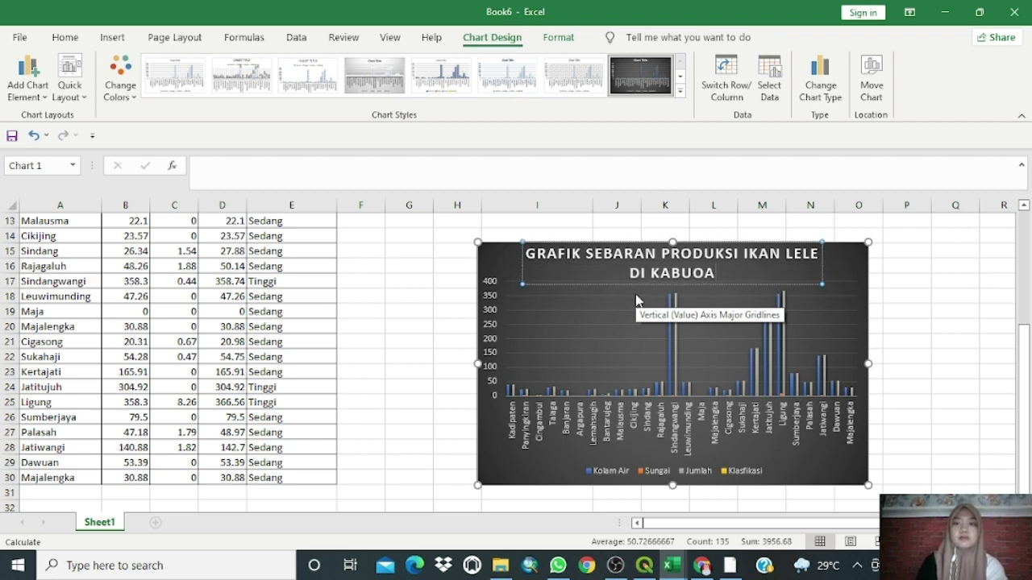
text(PATEN MA)
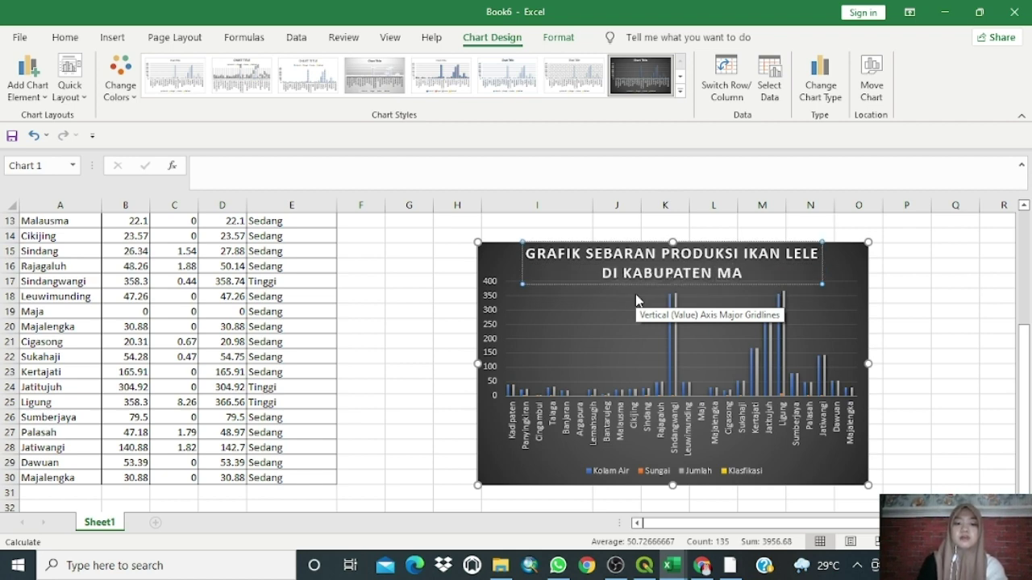
text(JALENGKA TAHUN 2017)
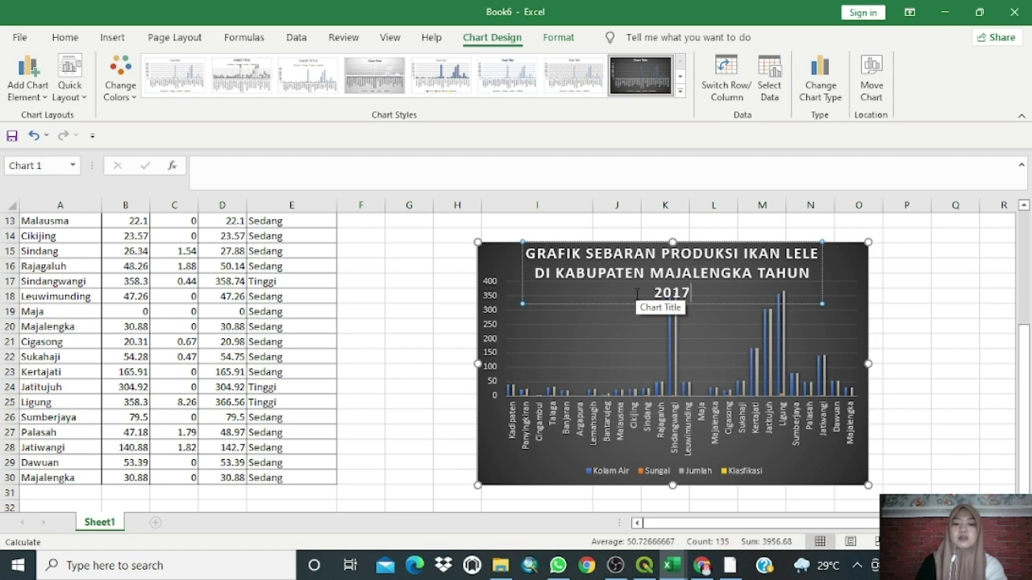
text( (tO)
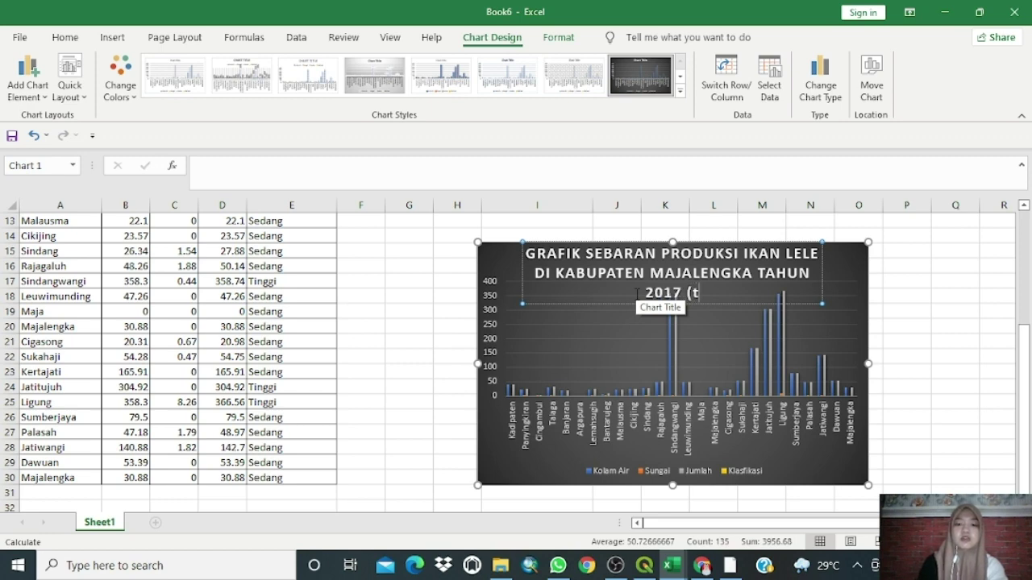
key(BackSpace)
key(BackSpace)
text(Ton))
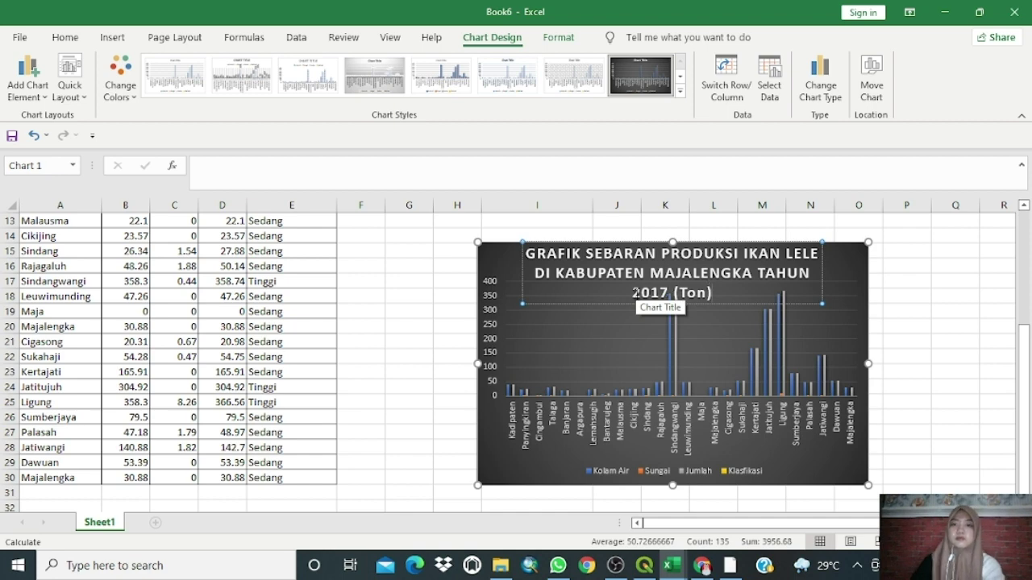
Step: Reduce the chart title's font size to 12
drag(716, 294, 546, 251)
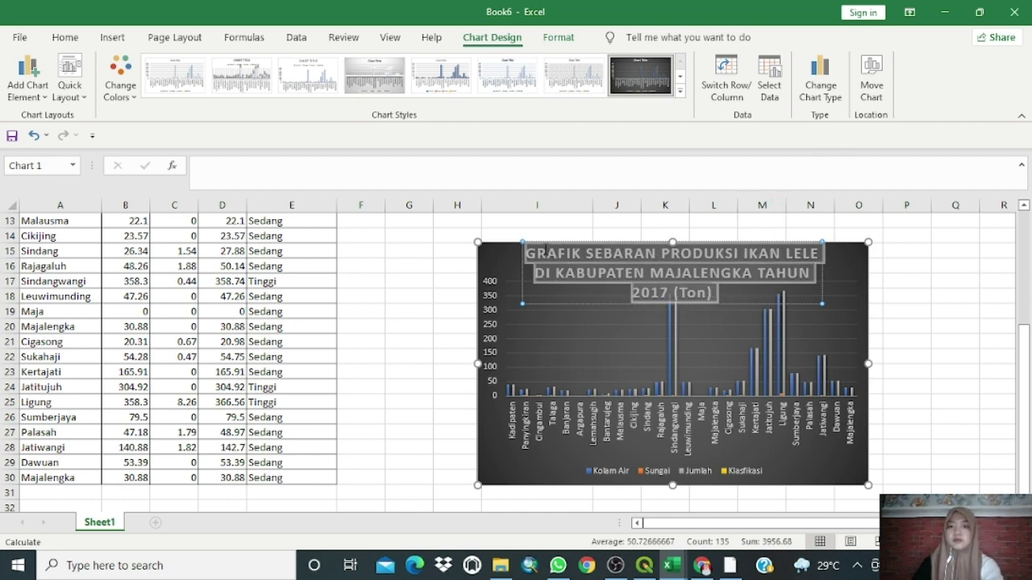
click(64, 37)
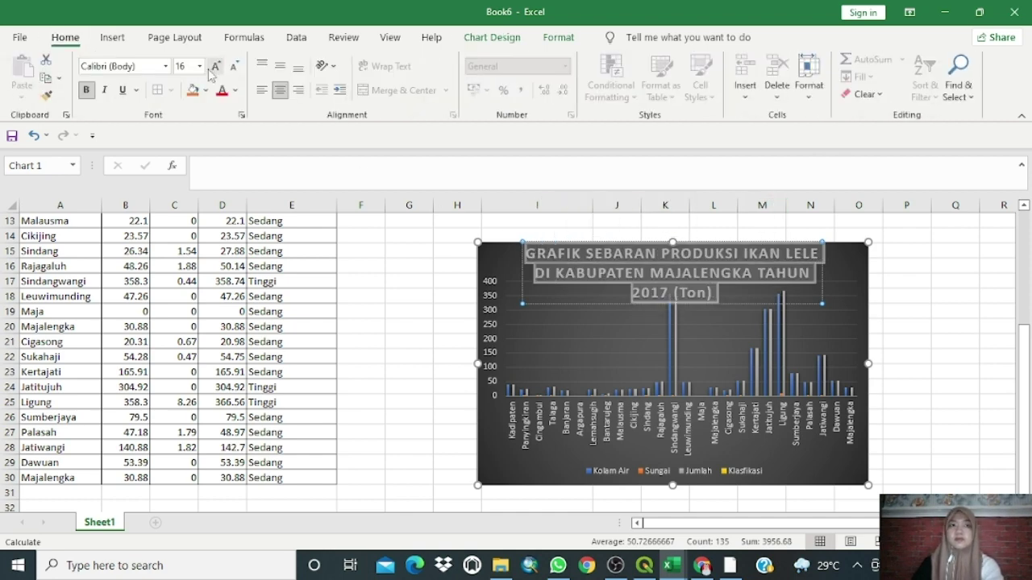
click(199, 66)
click(191, 179)
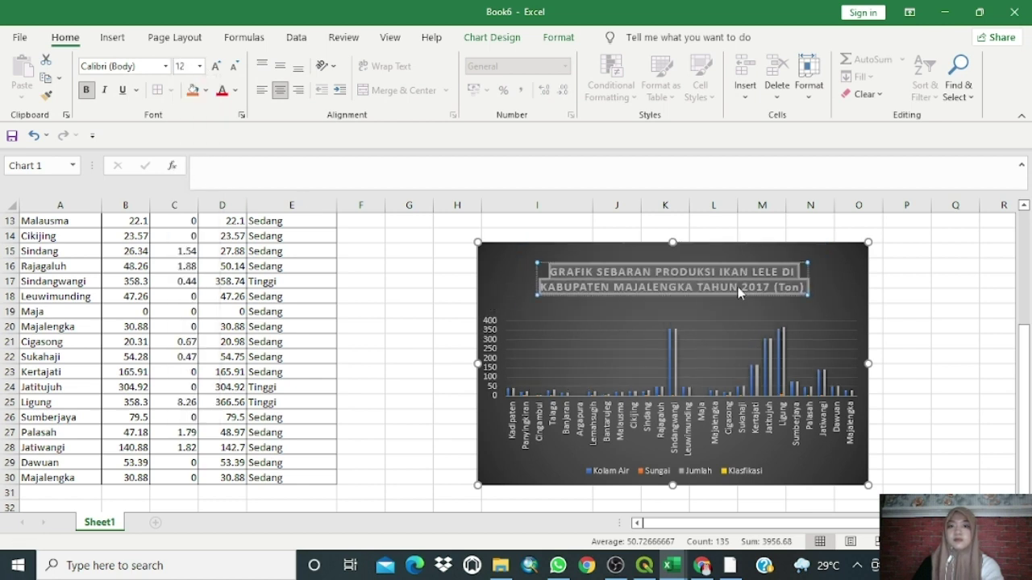
click(924, 312)
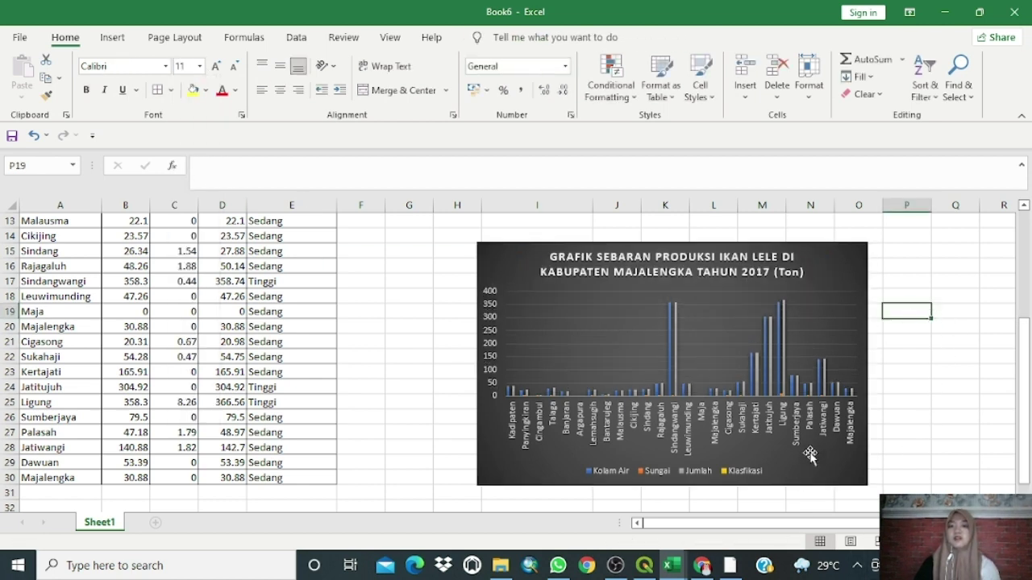
Step: Widen the chart on its right side so that it extends into column P
click(863, 269)
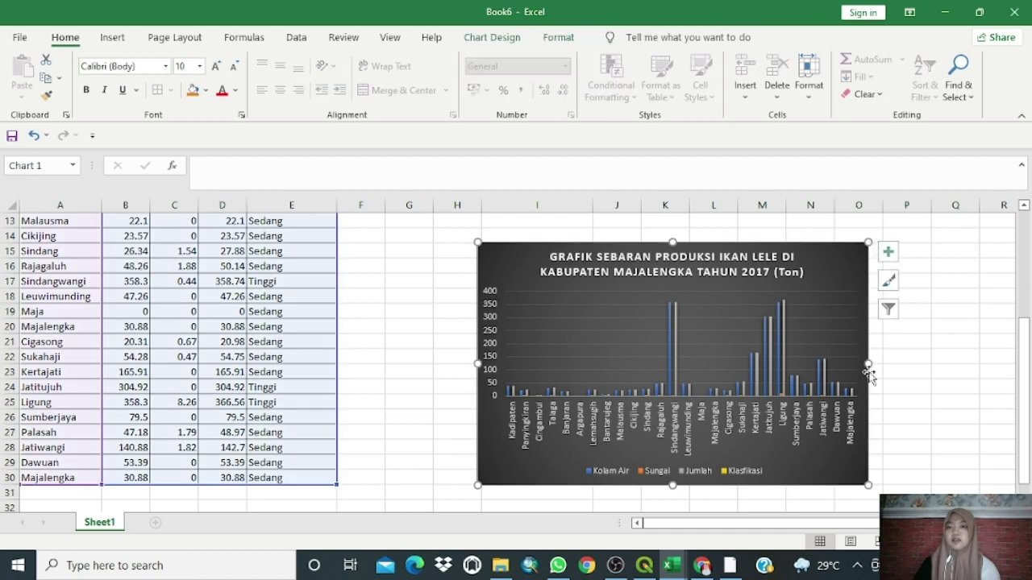
drag(868, 364, 904, 375)
click(949, 431)
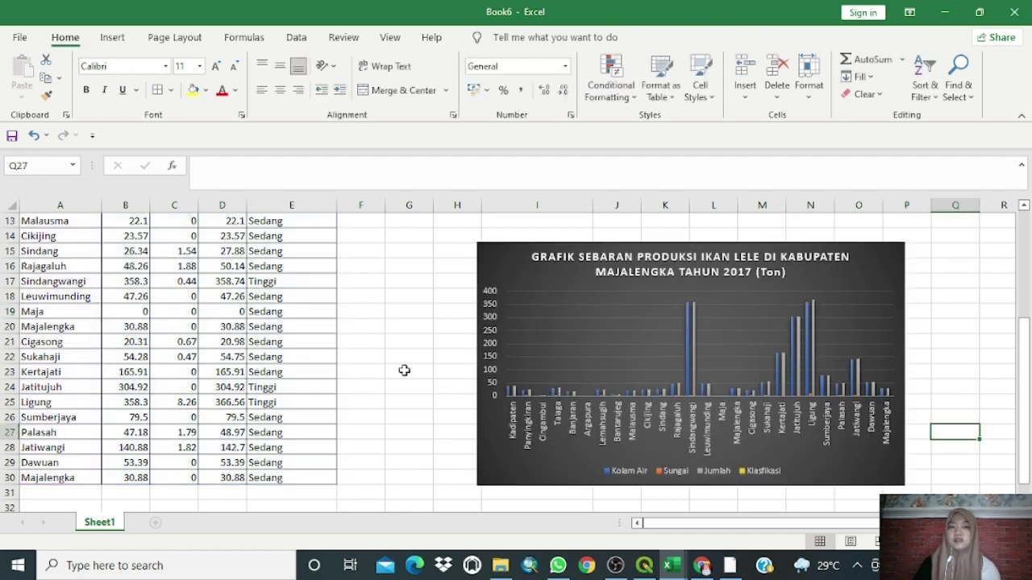
Step: Copy the whole production table A4:E30, including the header row and the Klasfikasi column
scroll(129, 277, up, 3)
scroll(103, 272, down, 1)
scroll(103, 272, up, 1)
scroll(105, 274, down, 1)
scroll(105, 274, down, 1)
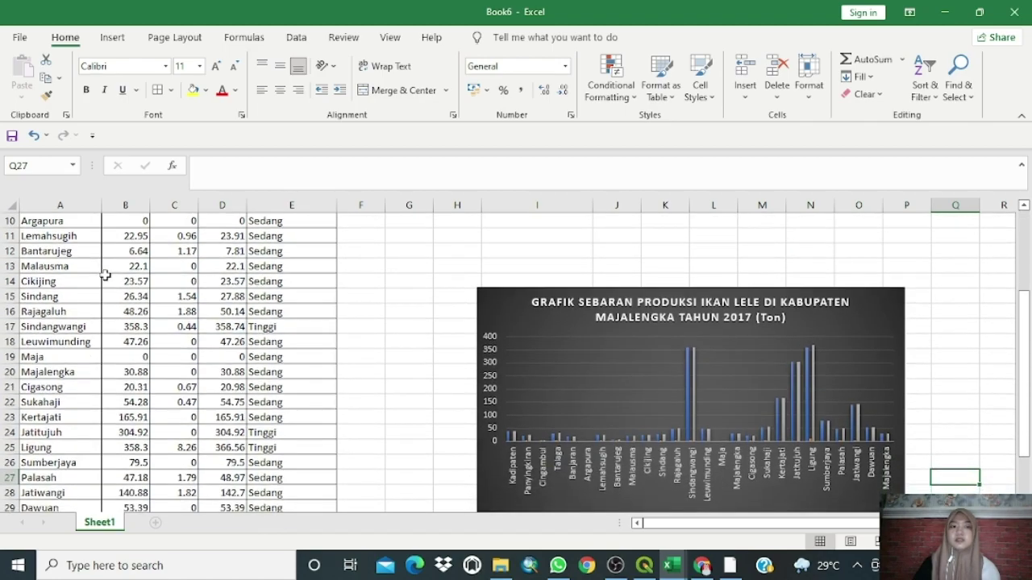
scroll(104, 274, up, 3)
drag(39, 269, 272, 481)
right_click(190, 311)
click(229, 178)
scroll(162, 363, up, 4)
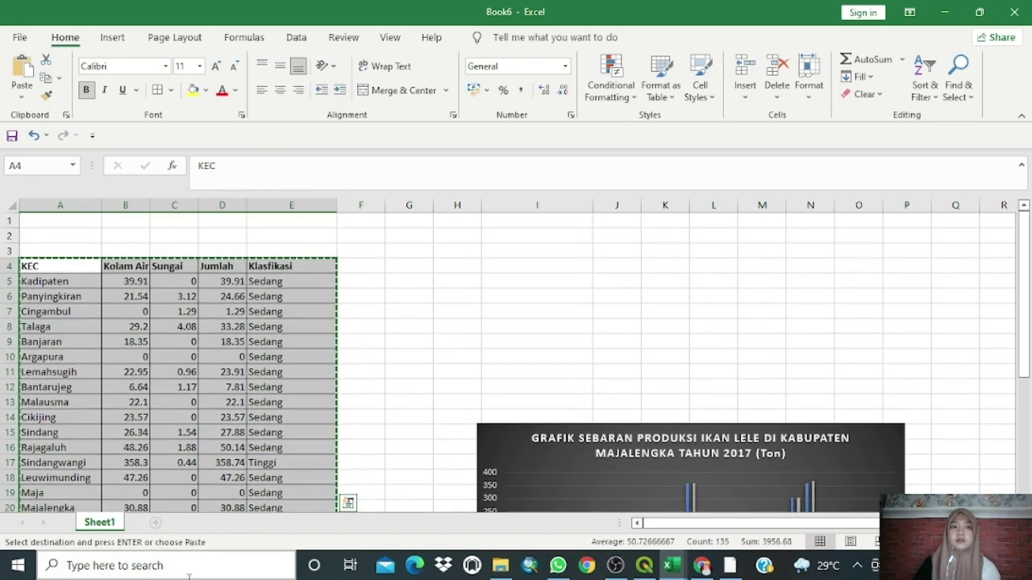
Step: Create a new blank Excel workbook and paste the copied table at cell A1
click(167, 565)
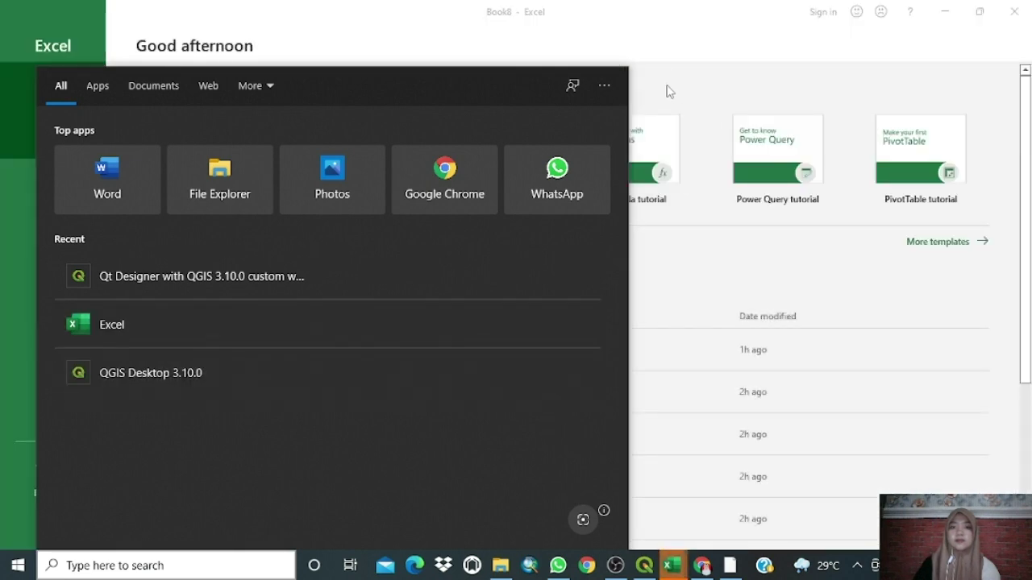
click(668, 91)
click(214, 133)
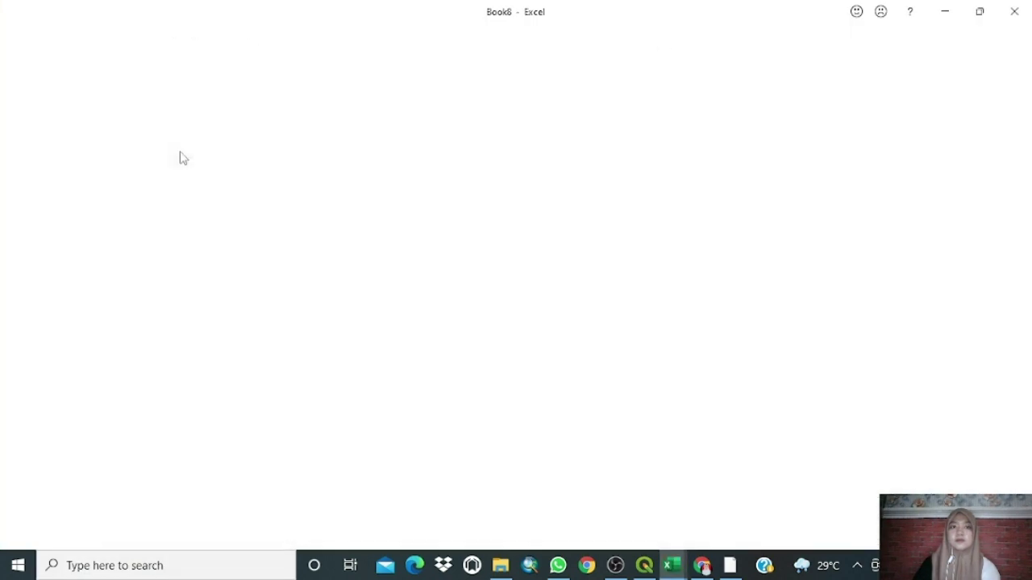
right_click(47, 222)
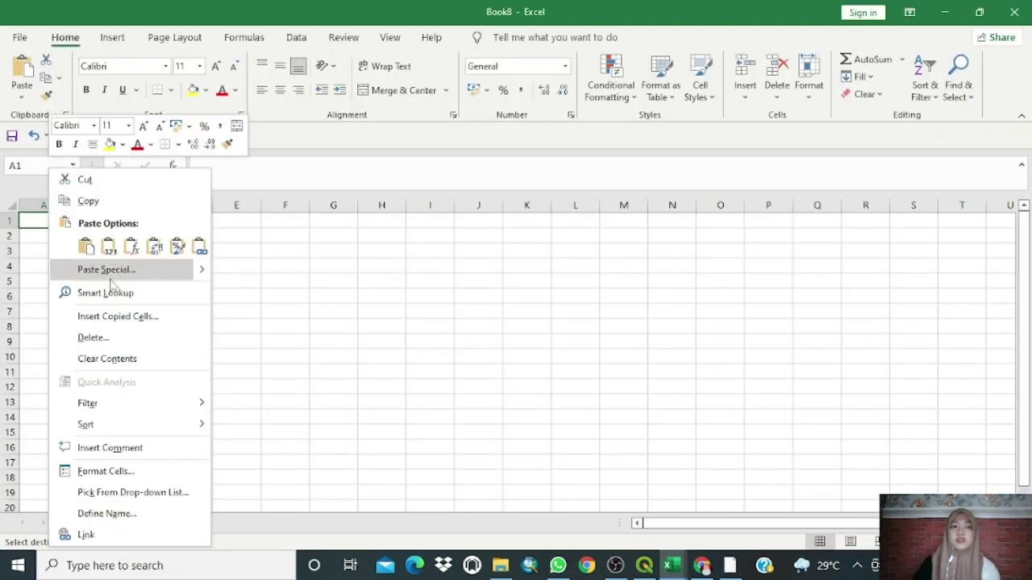
click(86, 247)
click(86, 247)
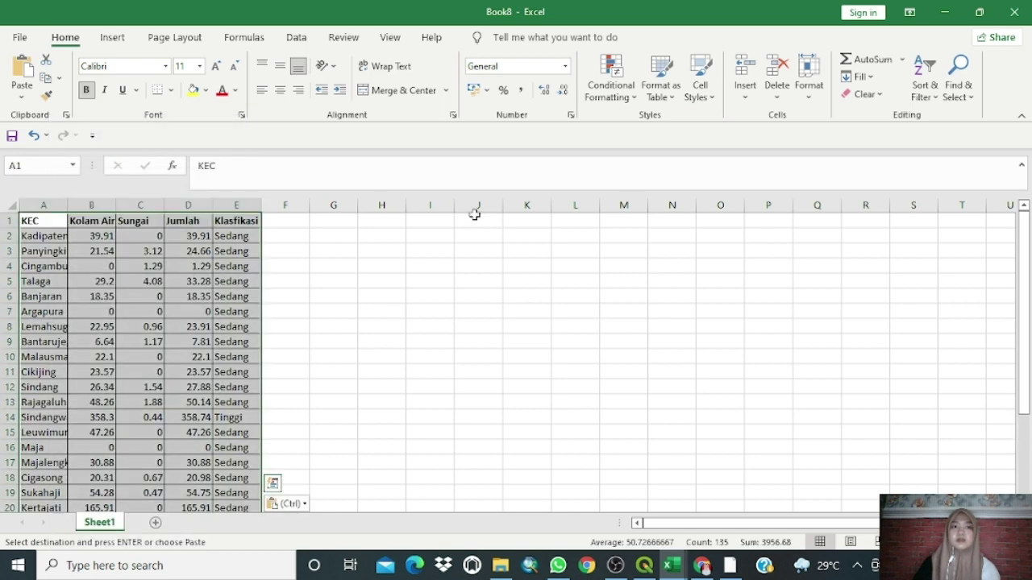
Step: Widen columns A to E so the subdistrict names and headers fit
drag(112, 204, 230, 232)
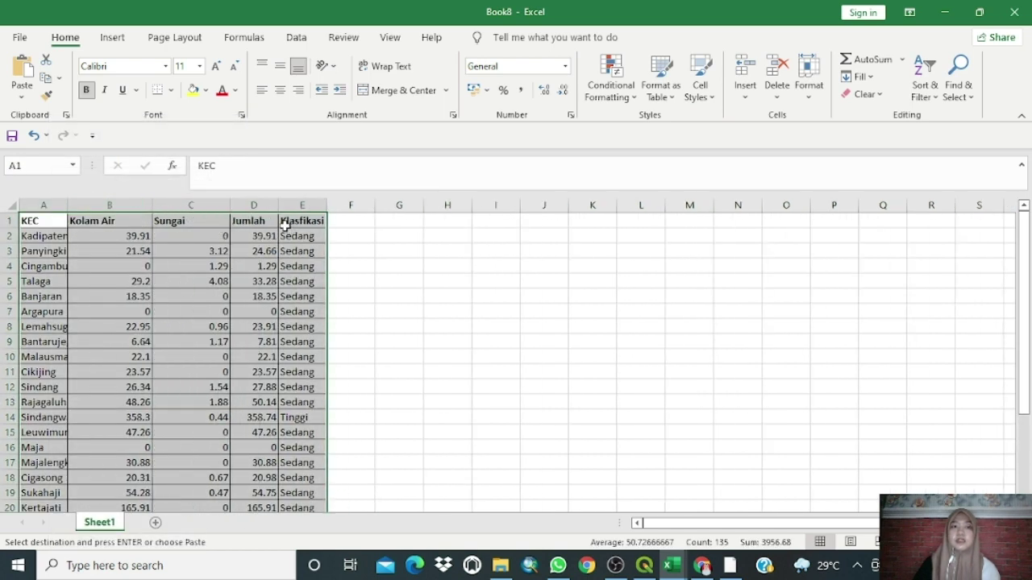
drag(279, 207, 363, 213)
drag(69, 204, 98, 230)
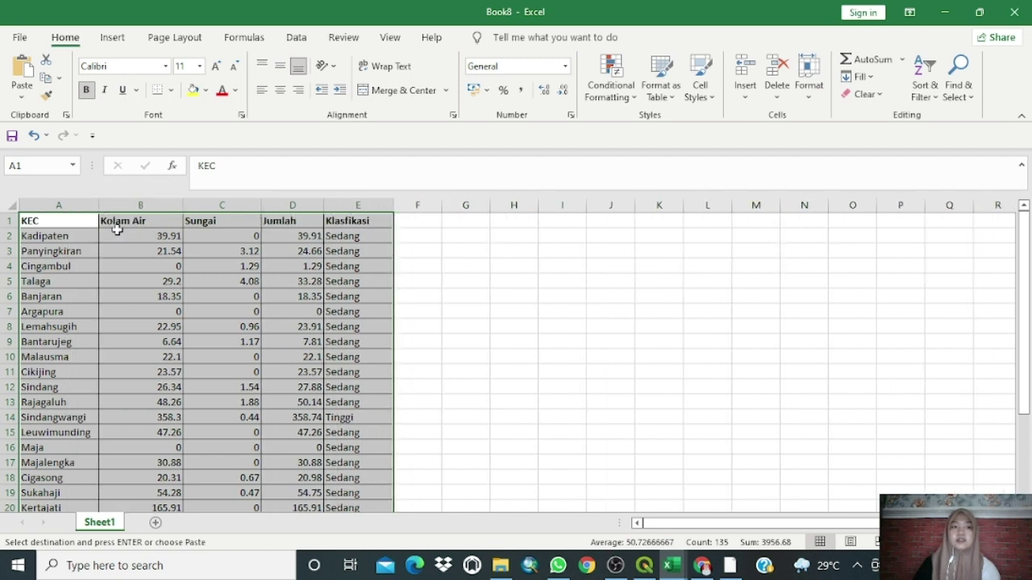
Step: Start saving the new workbook under another name and browse on drive C to the folder SEMESTER 3 > PEMODELAN SPASIAL > UAS
click(21, 38)
click(53, 238)
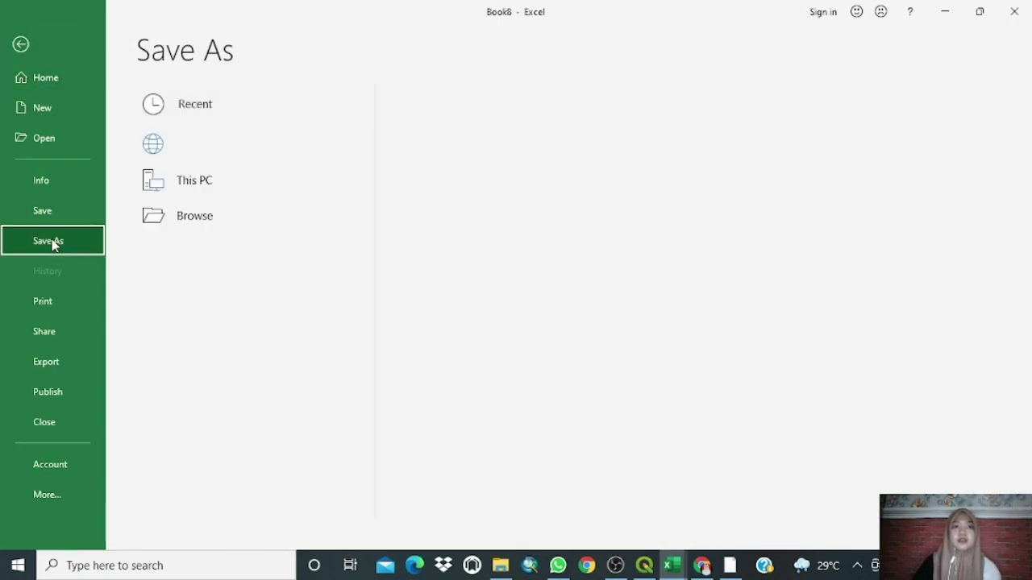
click(229, 255)
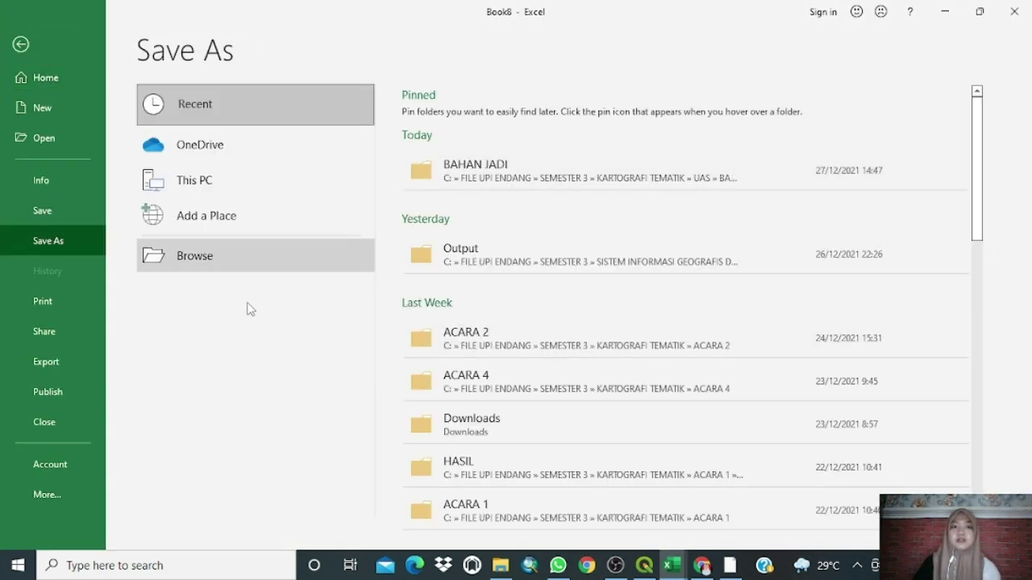
scroll(102, 212, down, 3)
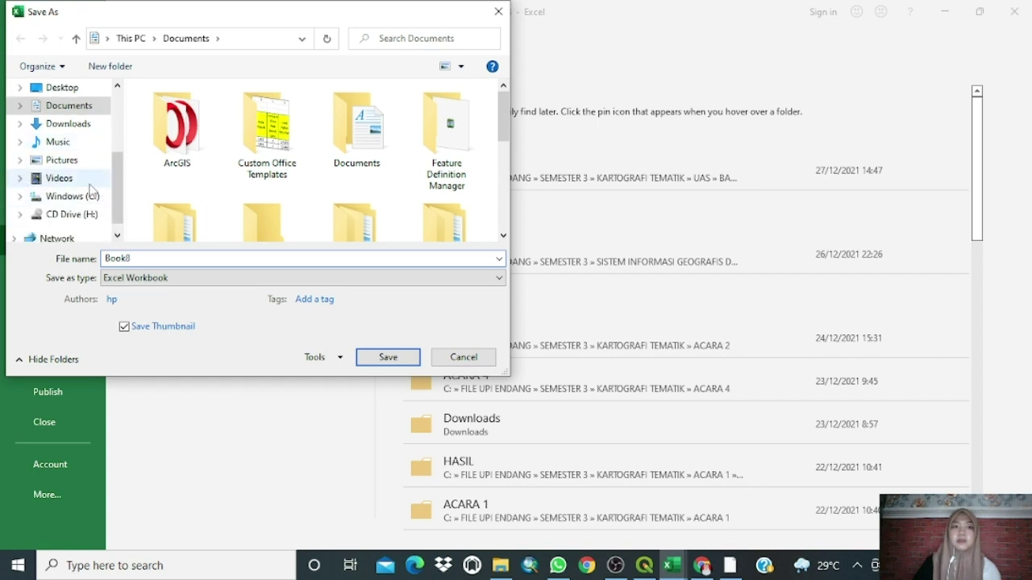
click(85, 198)
double_click(216, 166)
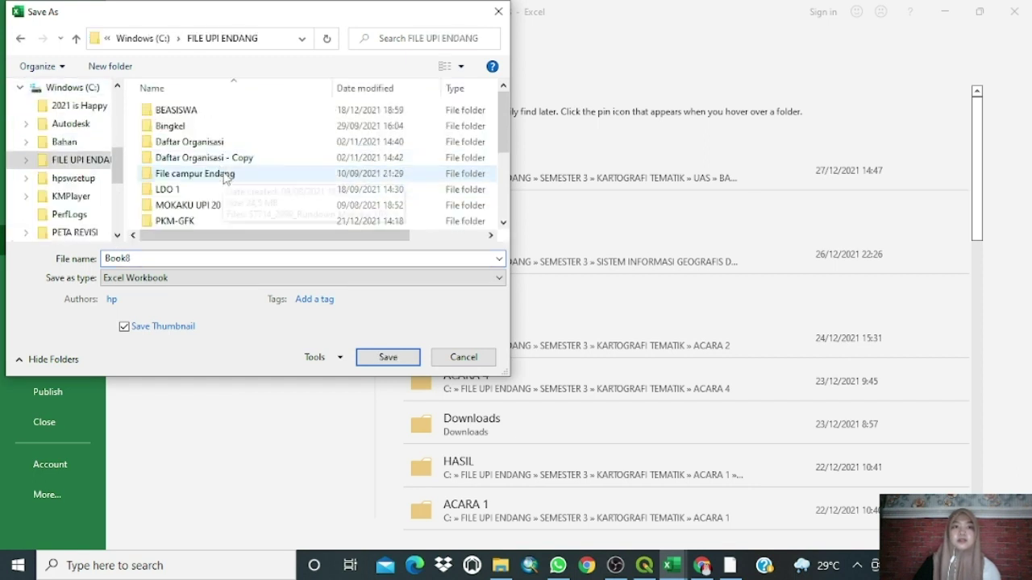
scroll(230, 172, down, 2)
click(205, 207)
double_click(205, 208)
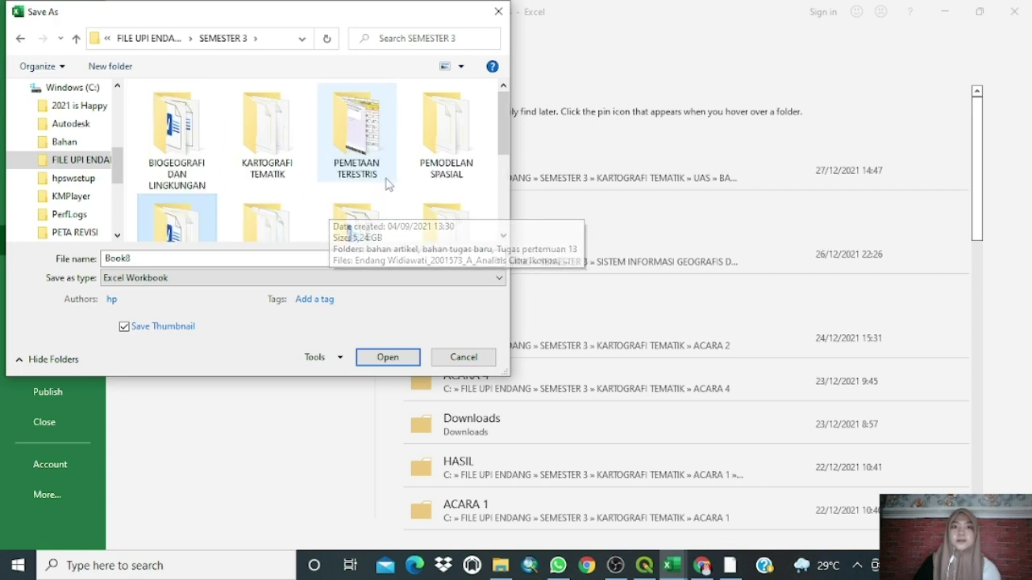
double_click(439, 146)
scroll(239, 180, down, 2)
scroll(226, 184, up, 1)
scroll(222, 193, down, 2)
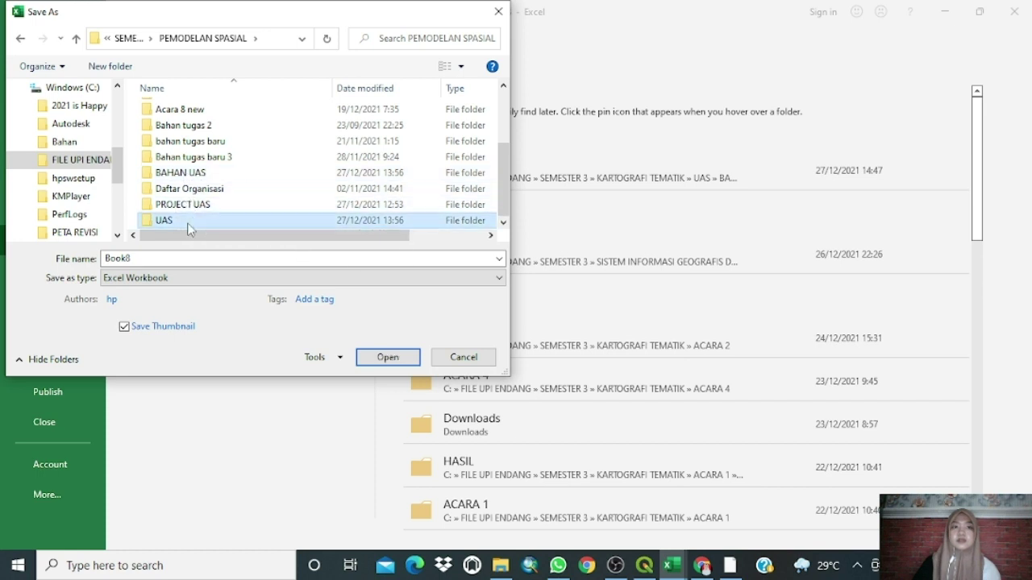
double_click(188, 222)
Step: Save the workbook as "Data Produksi Ikan Lele" in CSV UTF-8 (Comma delimited) format
double_click(148, 258)
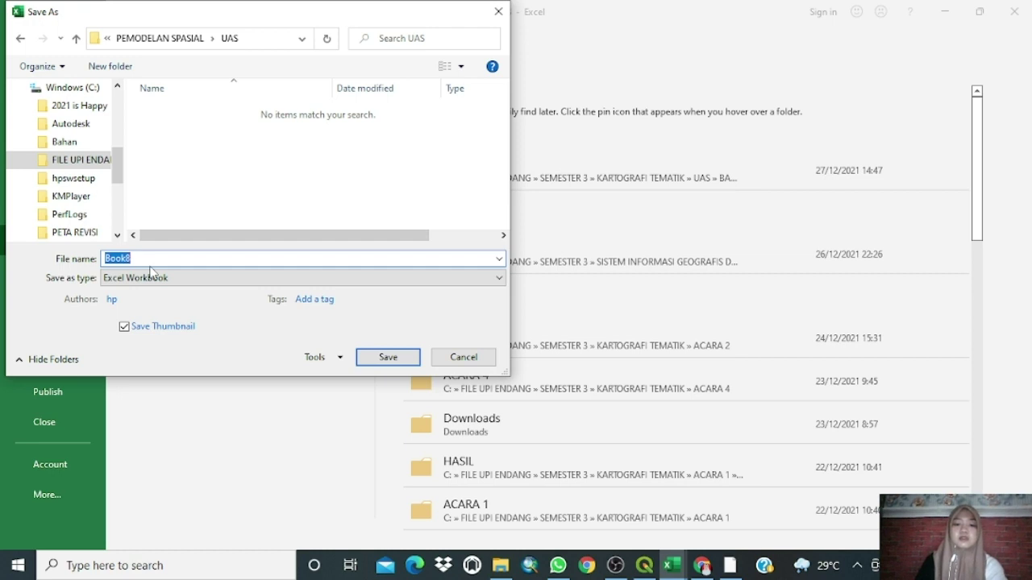
text(Data )
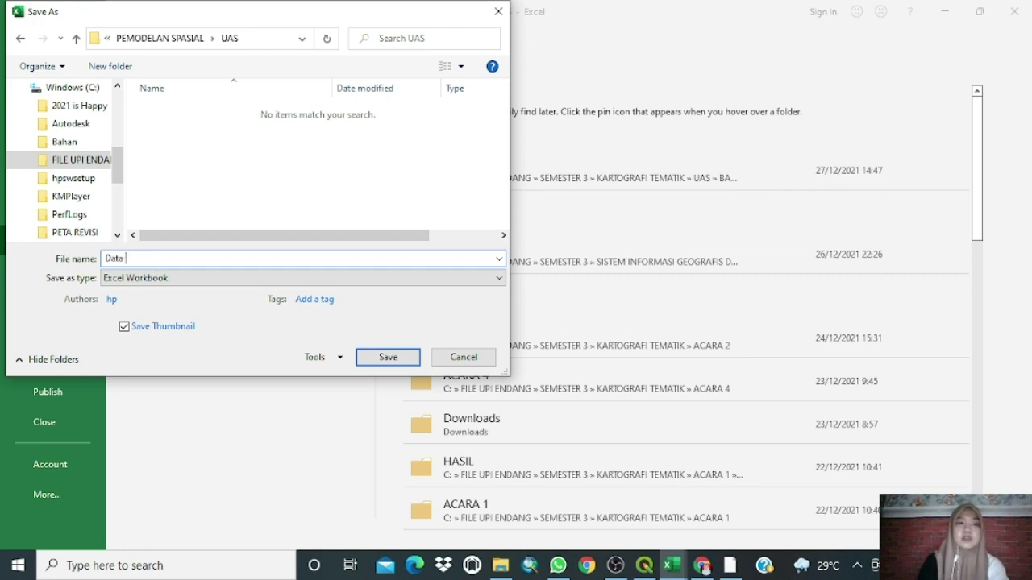
text(Produksi)
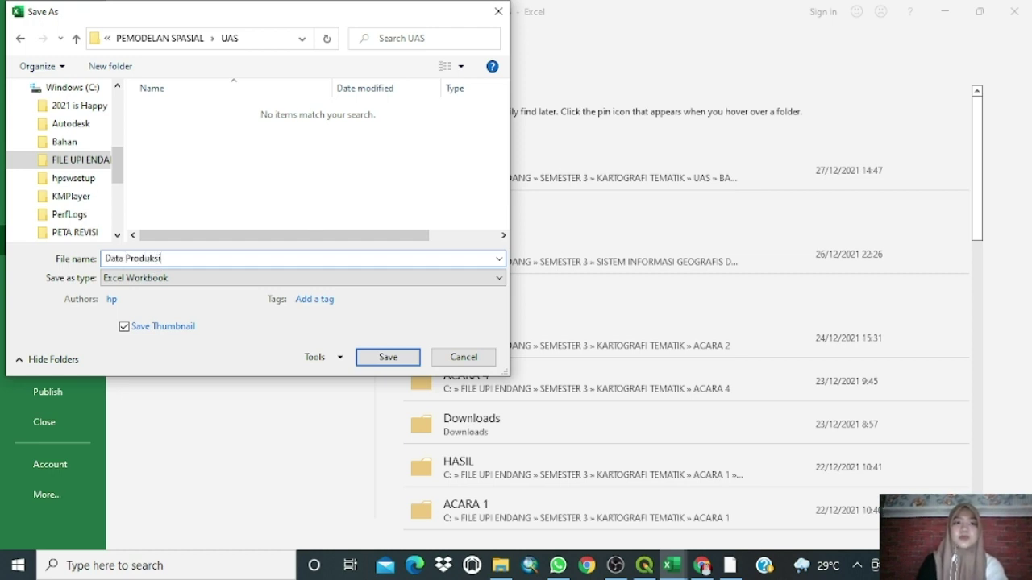
text( Ikan Lela)
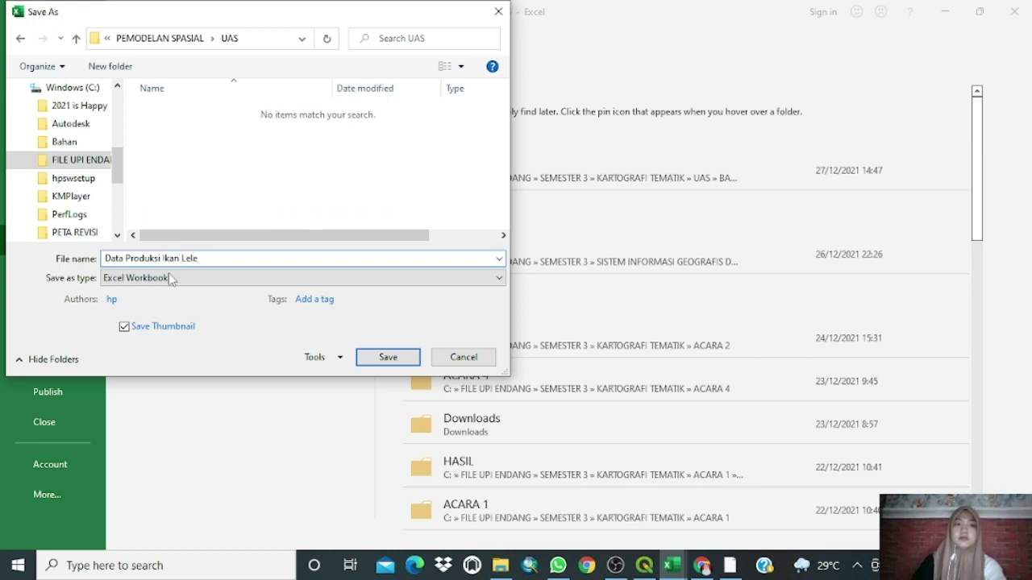
click(272, 277)
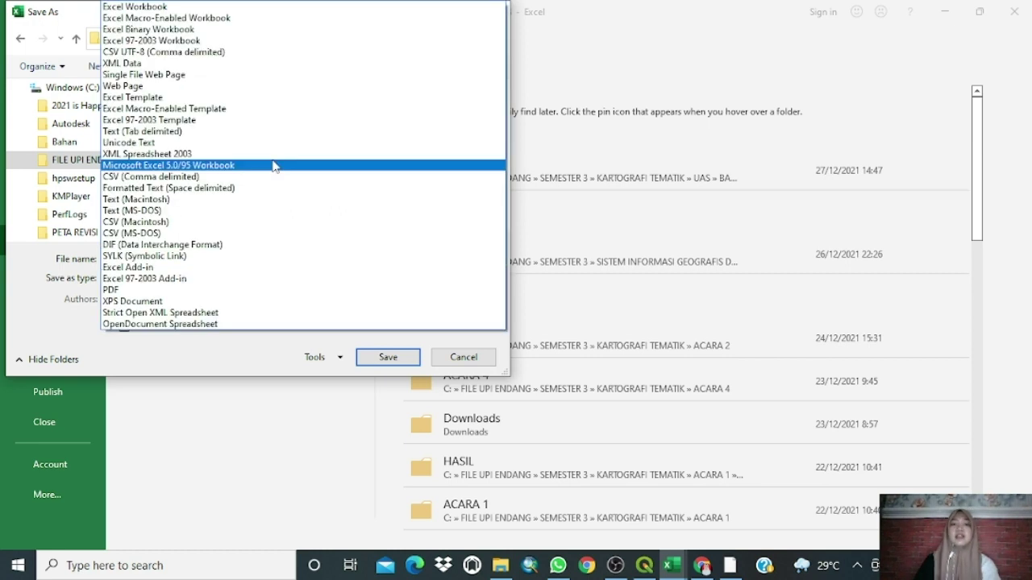
click(221, 54)
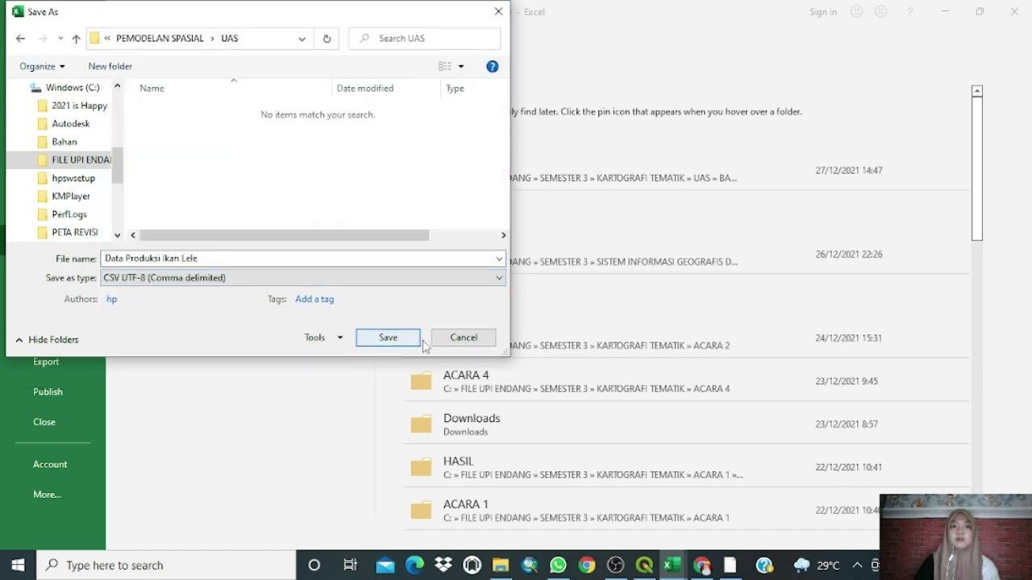
click(382, 336)
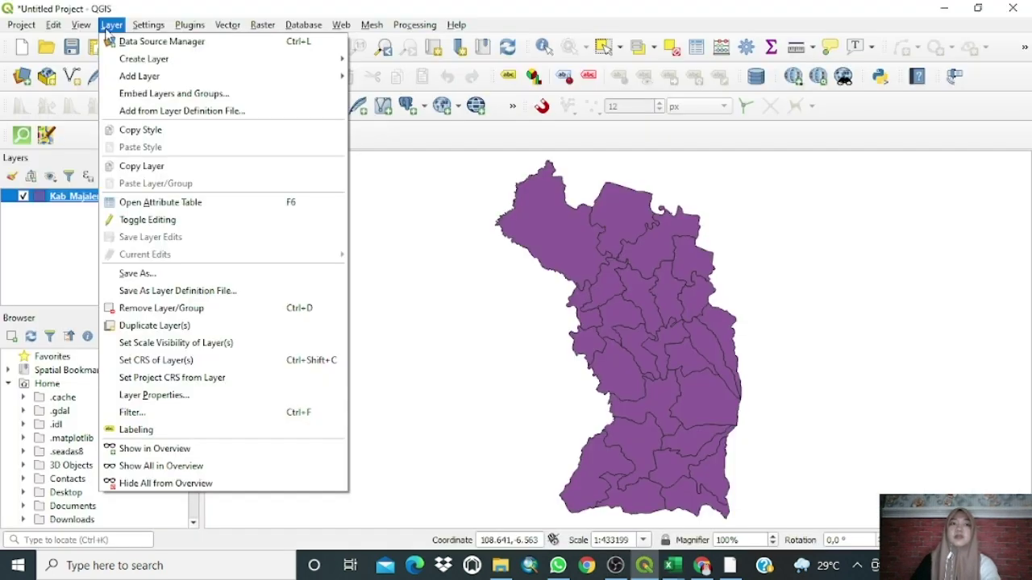
Step: In QGIS, start adding a delimited text layer with Data Produksi Ikan Lele.csv from the UAS folder as its source
mouse_move(158, 79)
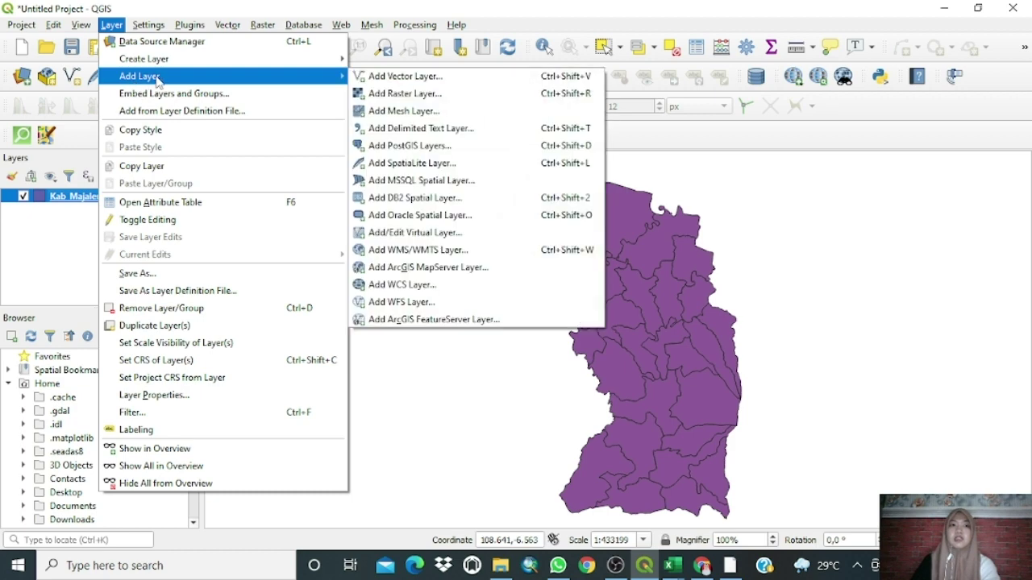
click(403, 130)
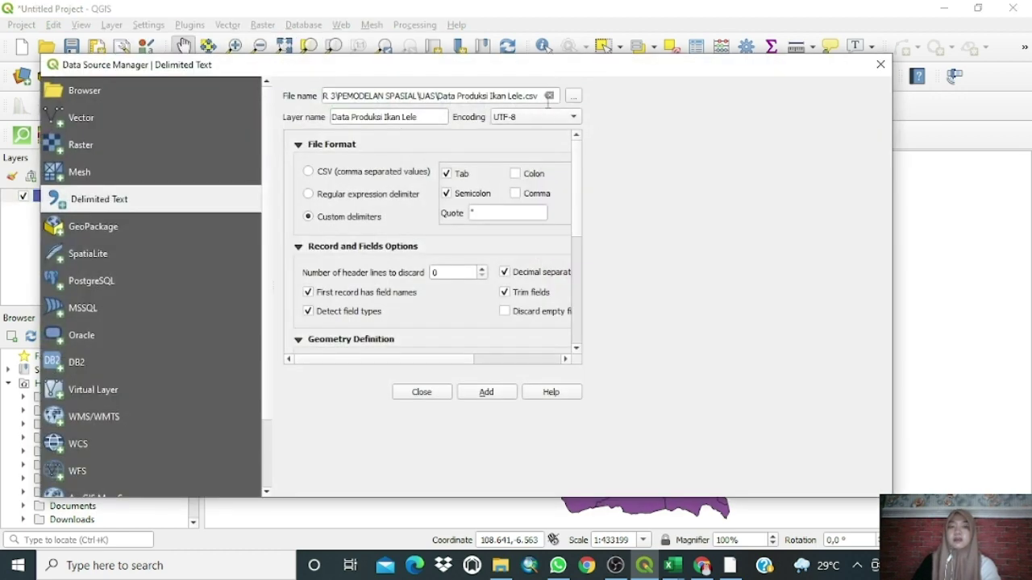
click(573, 96)
click(292, 187)
click(581, 415)
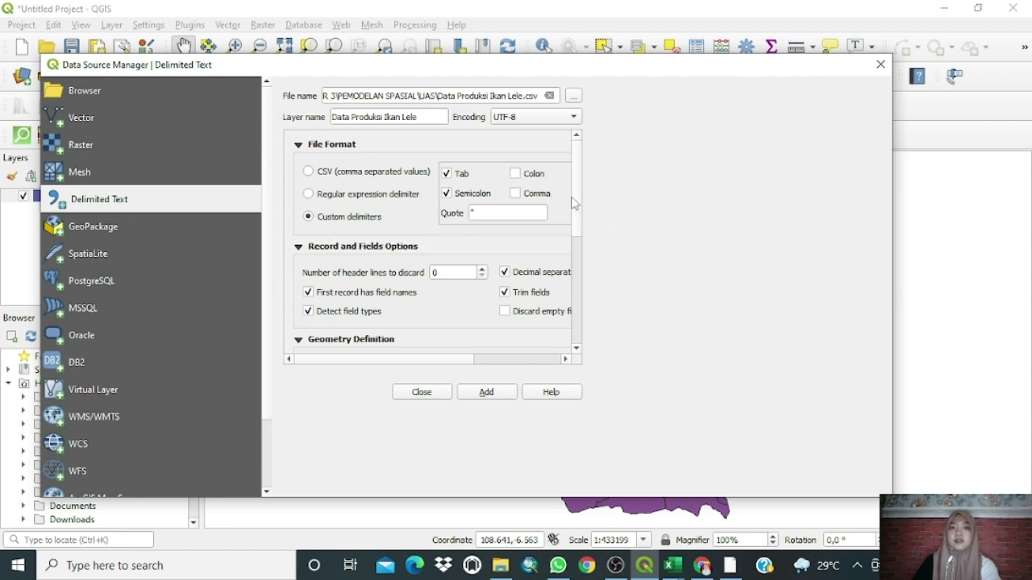
Step: Review the field options, geometry definition and sample data, and add the CSV to the project as an attribute-only table without geometry
drag(577, 199, 566, 235)
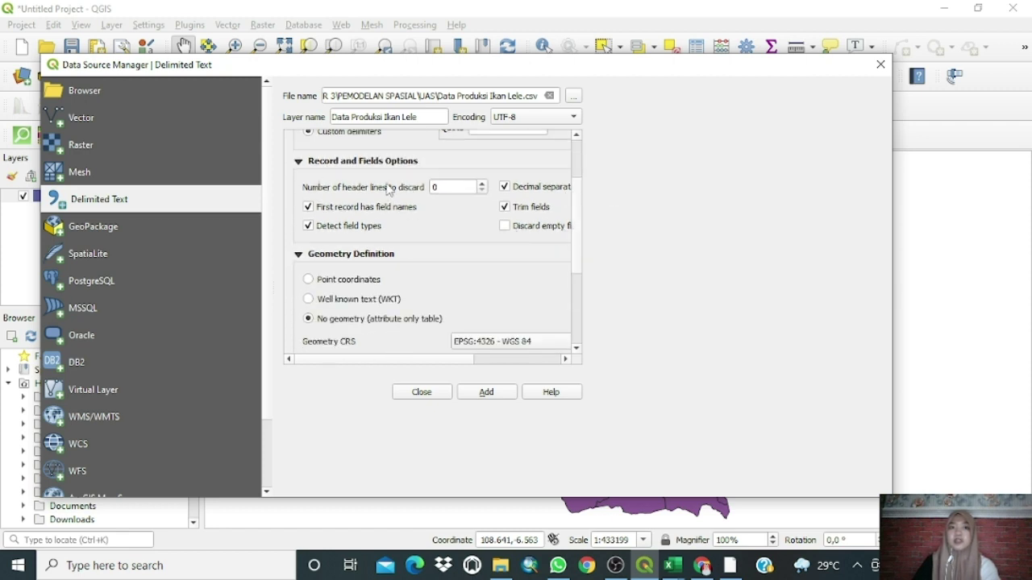
drag(577, 192, 569, 231)
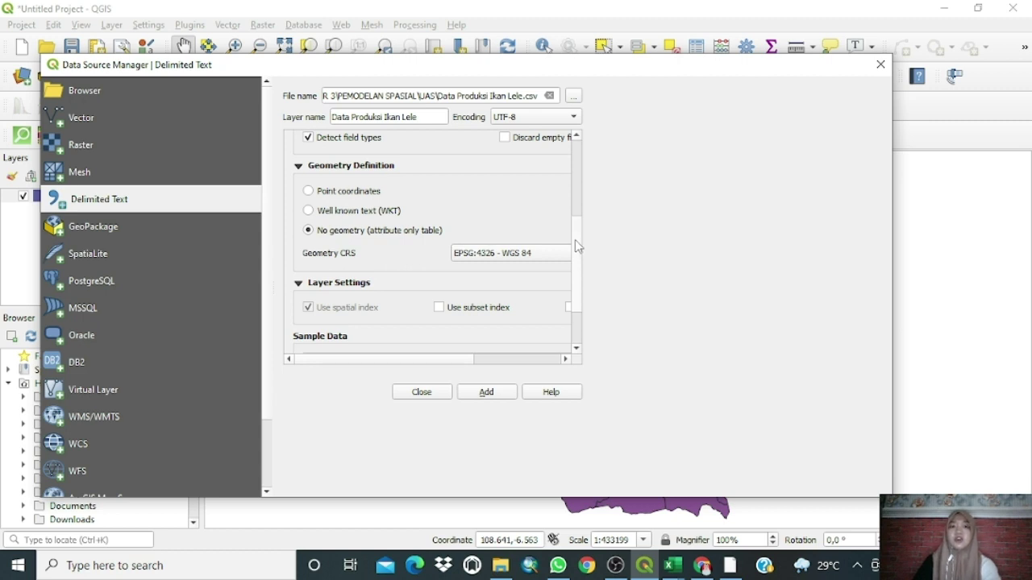
scroll(575, 239, down, 2)
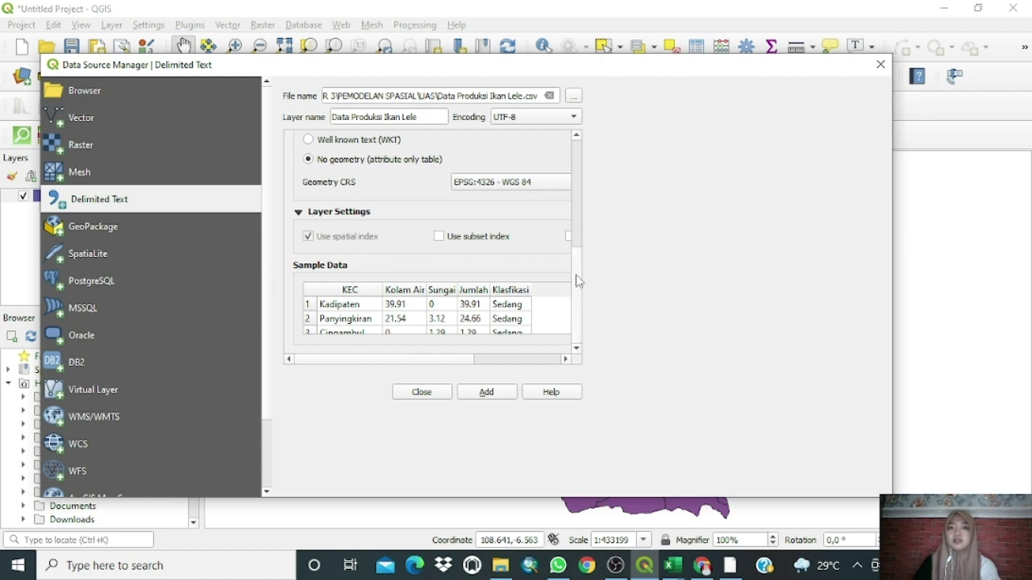
click(486, 393)
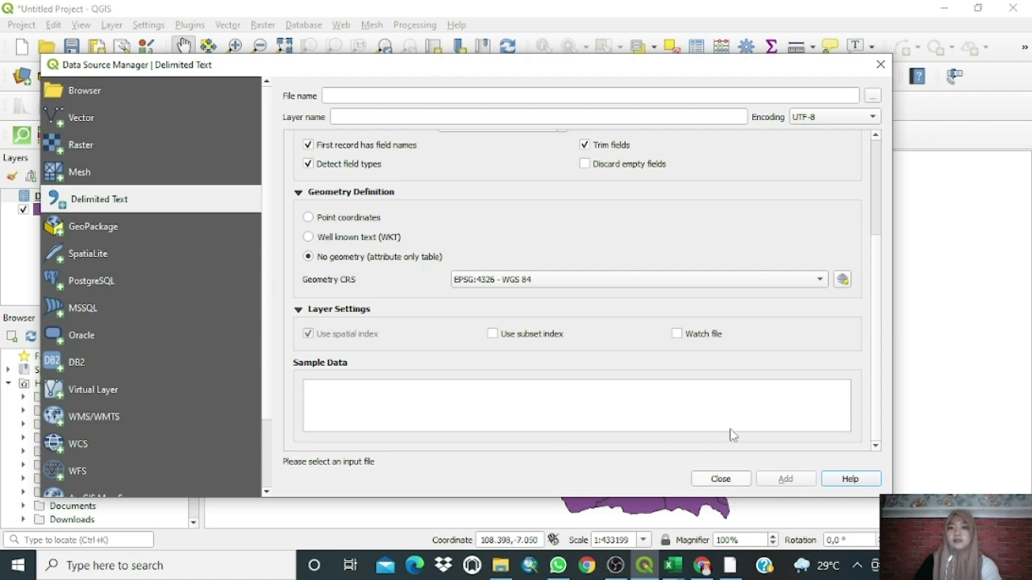
click(880, 64)
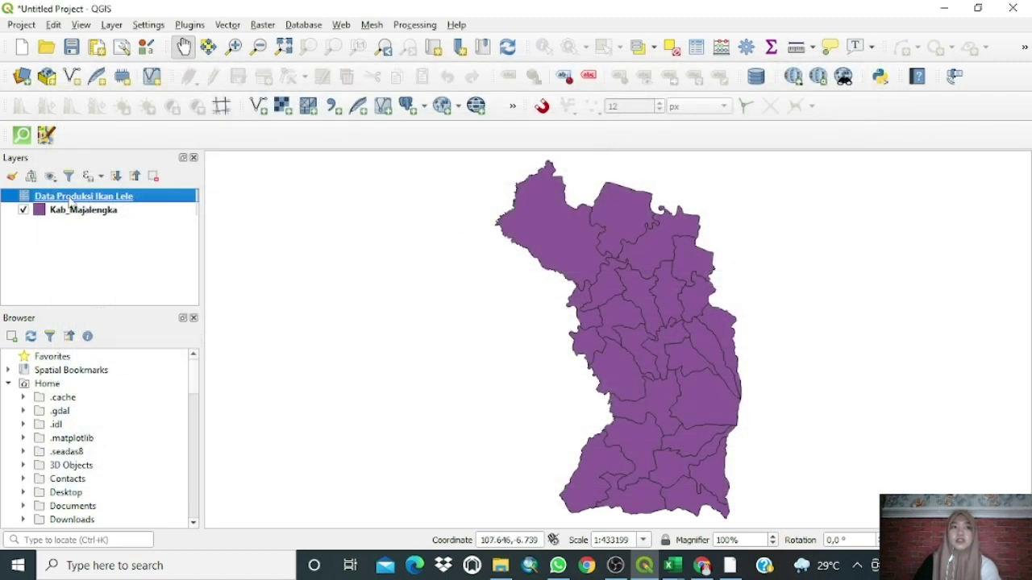
Step: Open the attribute table of the Data Produksi Ikan Lele layer, look through its records and close it
right_click(70, 202)
click(117, 296)
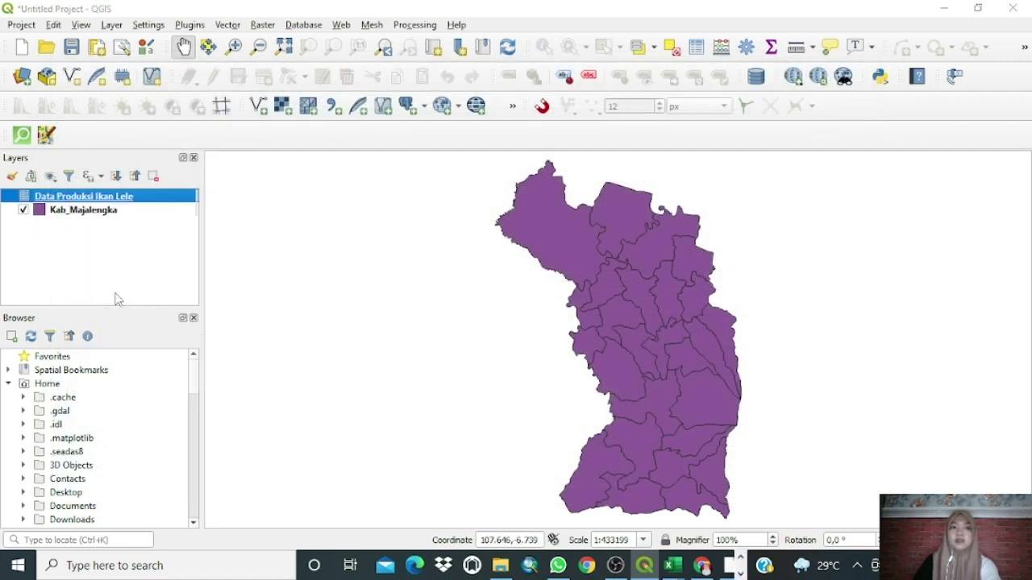
scroll(308, 219, down, 2)
scroll(311, 224, up, 2)
click(944, 8)
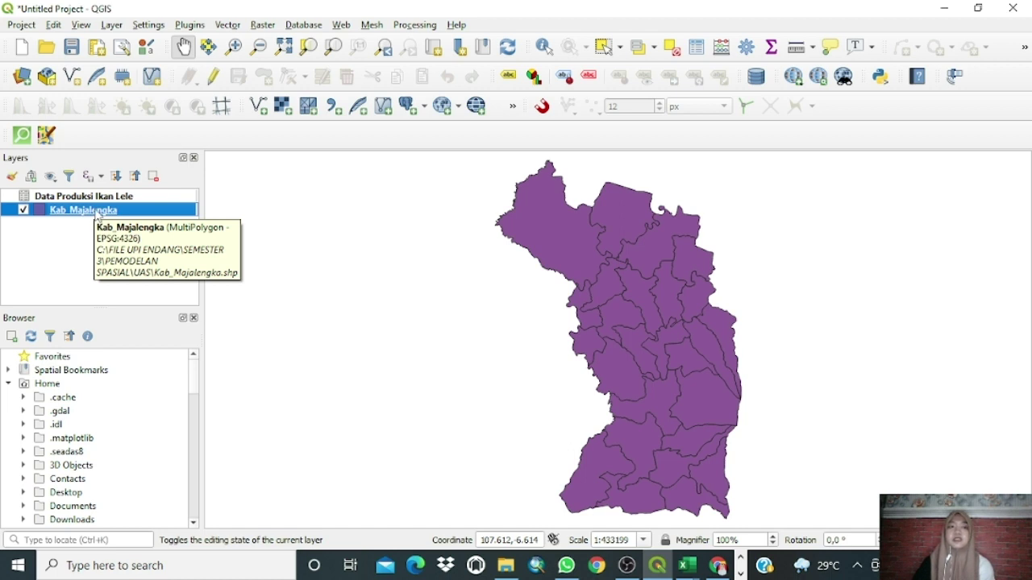
Step: Start a vector join on the Kab_Majalengka layer with Data Produksi Ikan Lele, using KEC as both join field and target field
right_click(98, 214)
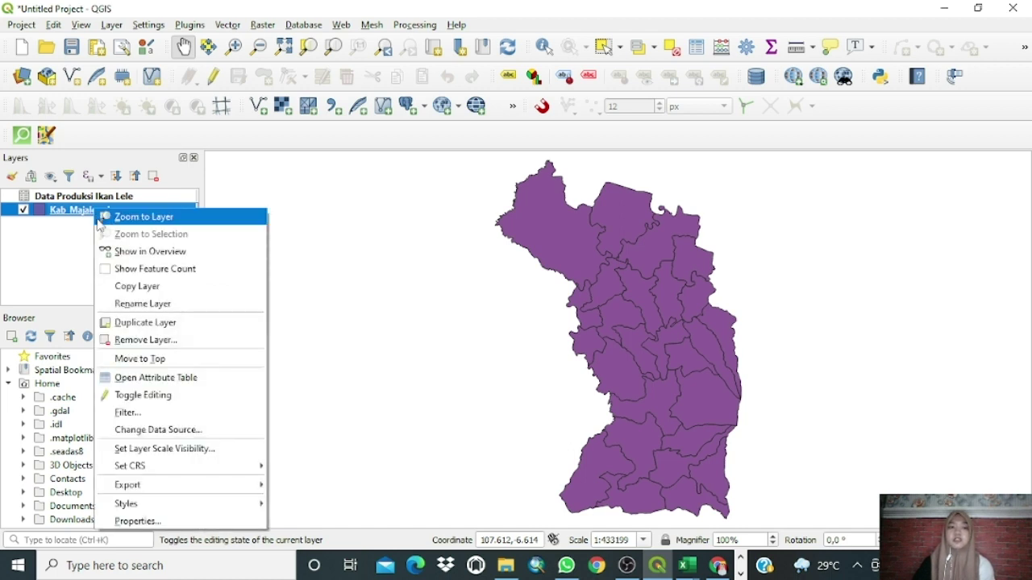
click(151, 522)
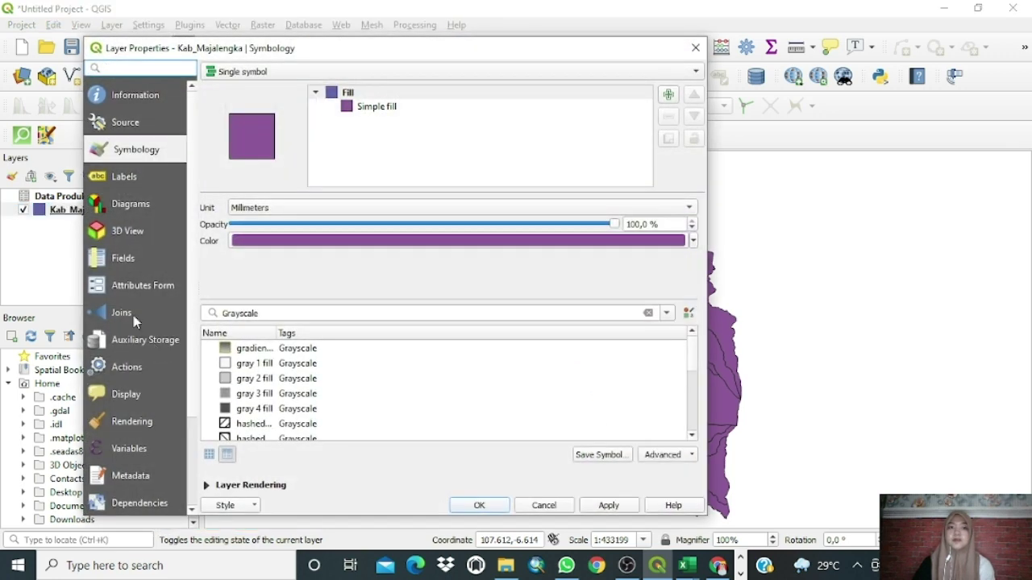
click(121, 317)
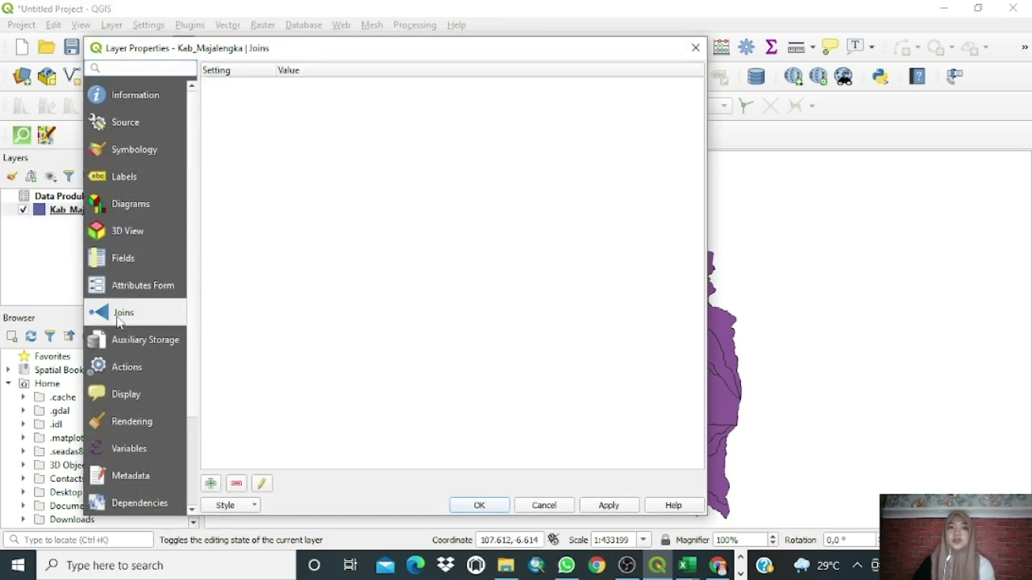
click(211, 484)
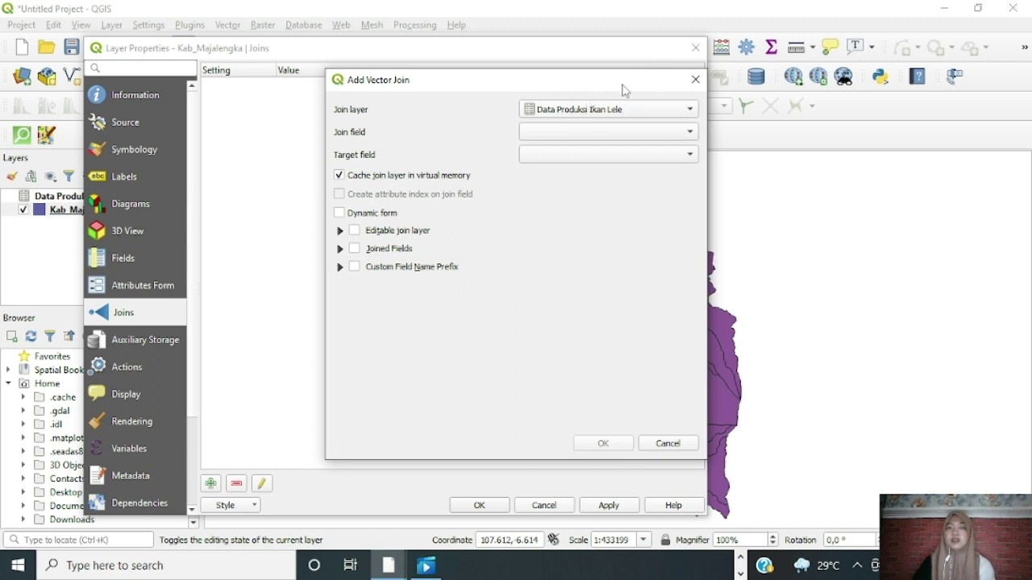
drag(592, 83, 543, 80)
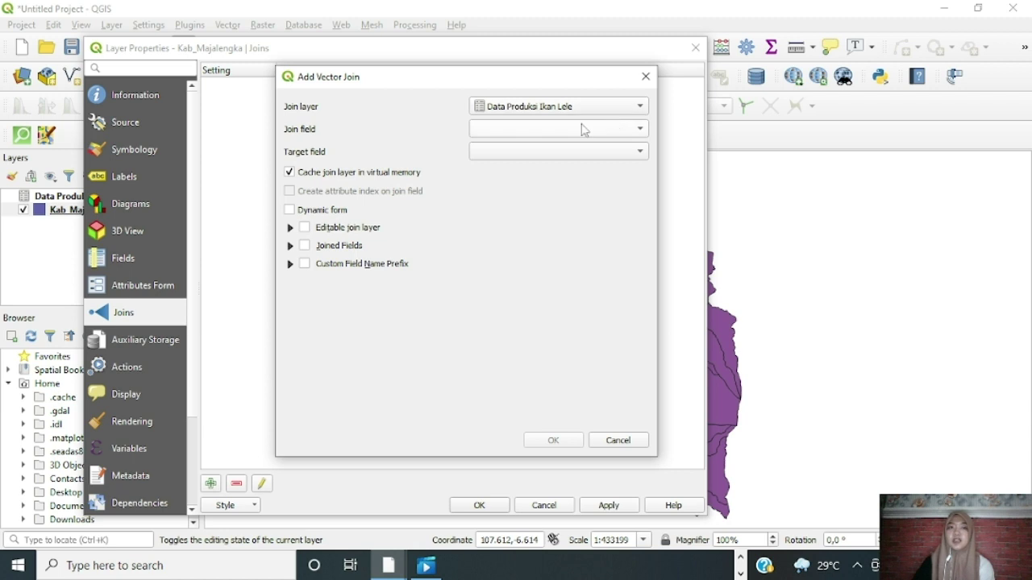
click(639, 133)
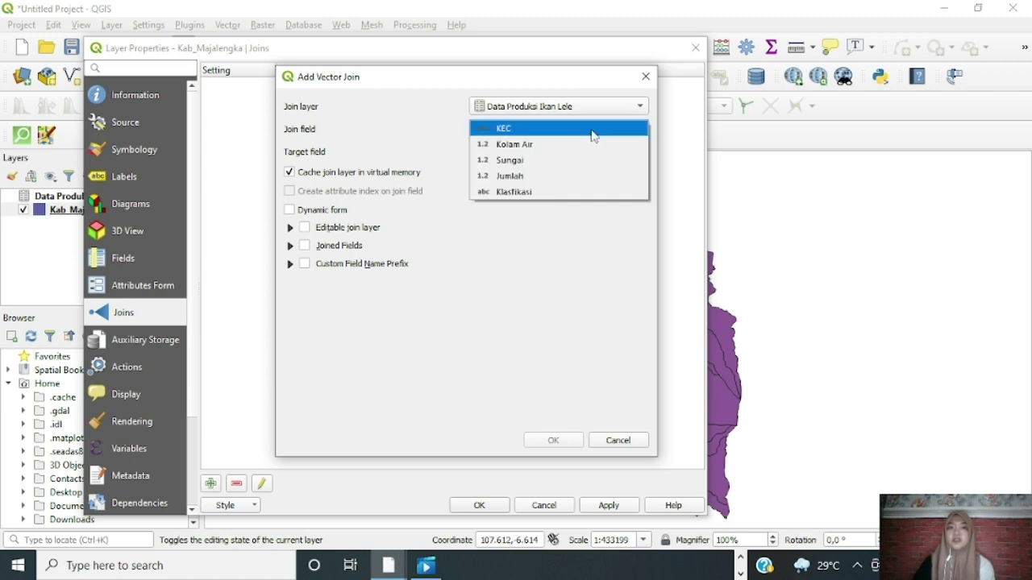
click(506, 129)
click(523, 151)
click(530, 167)
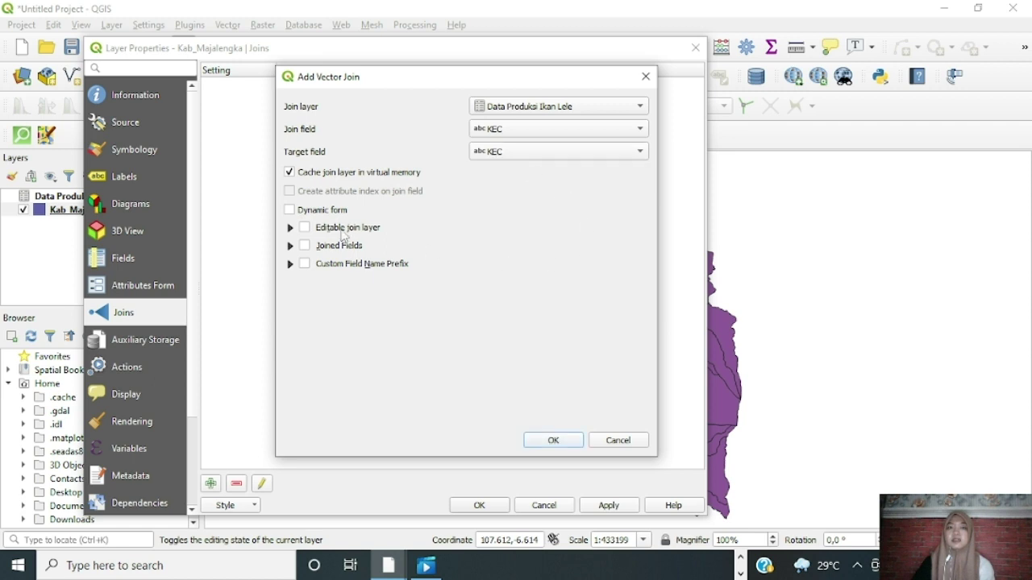
Step: Limit the joined fields to Kolam Air, Sungai, Jumlah and Klasfikasi, enable the custom prefix "Data Produksi Ikan Lele_", and apply the join
click(290, 209)
click(290, 228)
click(289, 297)
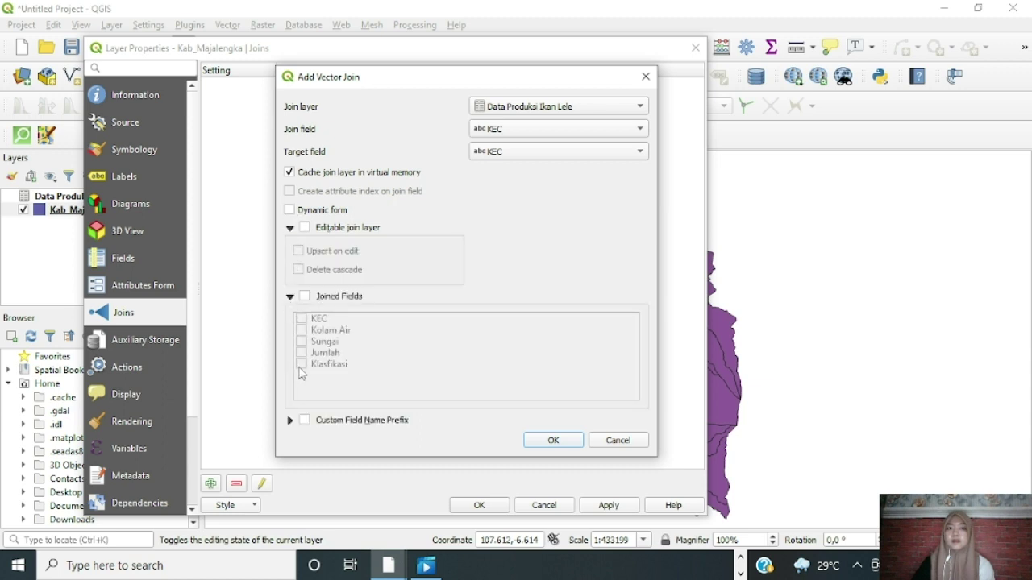
click(305, 298)
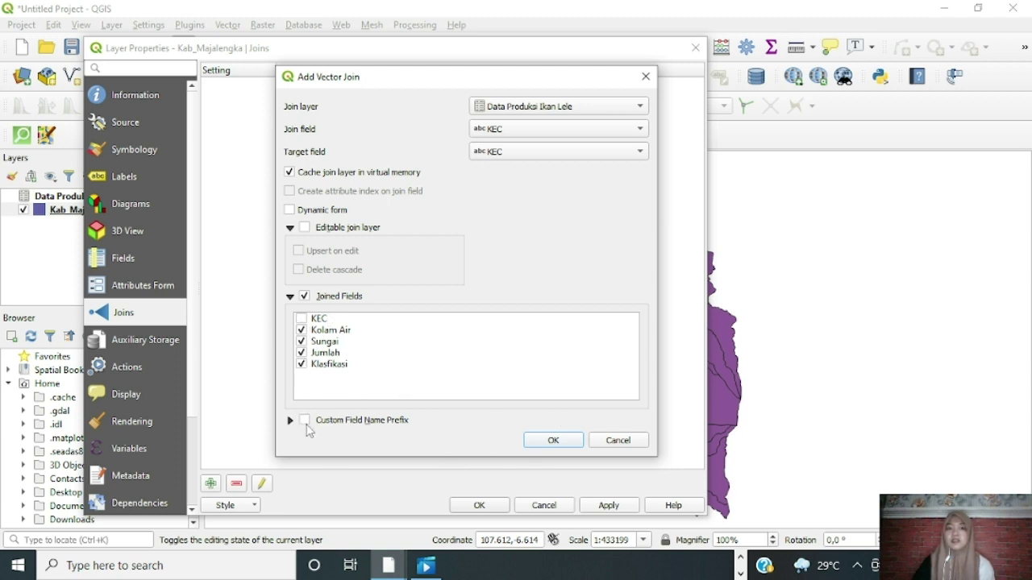
click(306, 423)
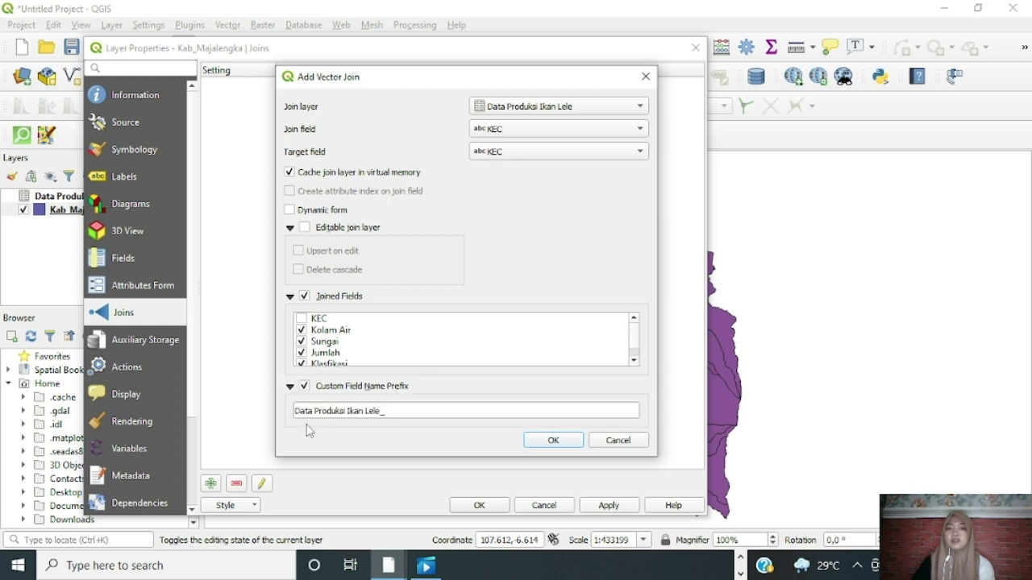
click(633, 361)
click(553, 439)
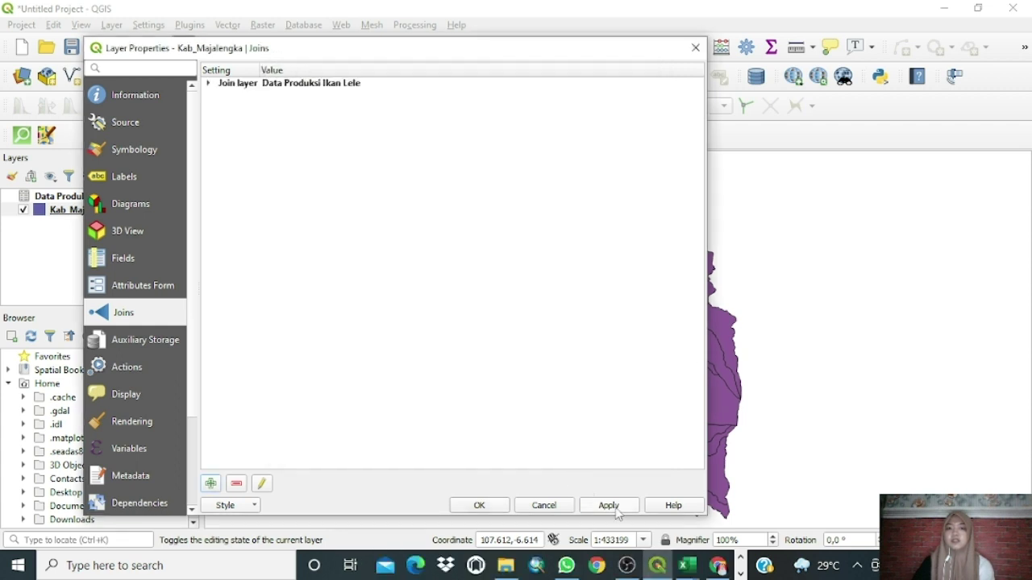
click(603, 511)
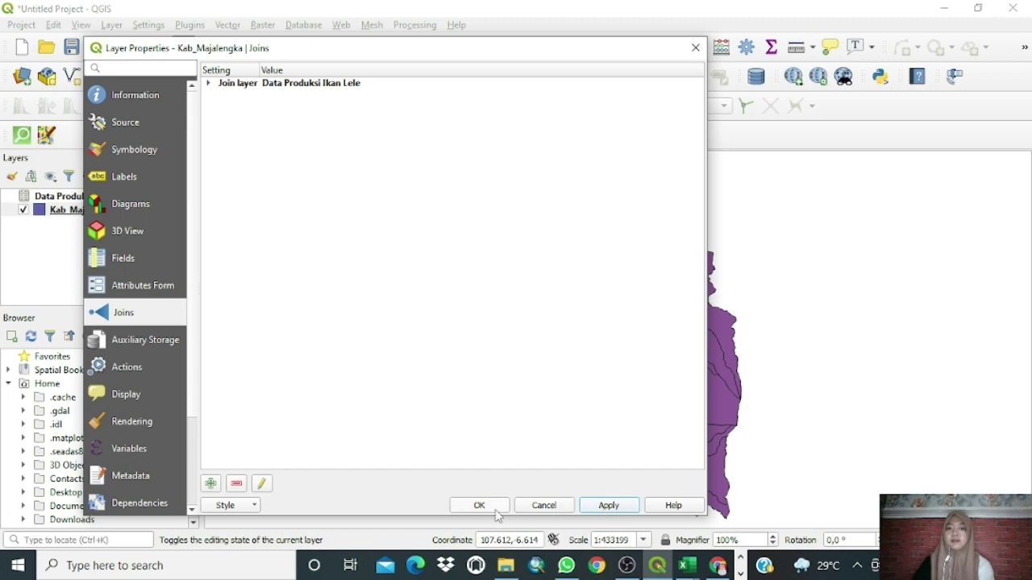
click(479, 505)
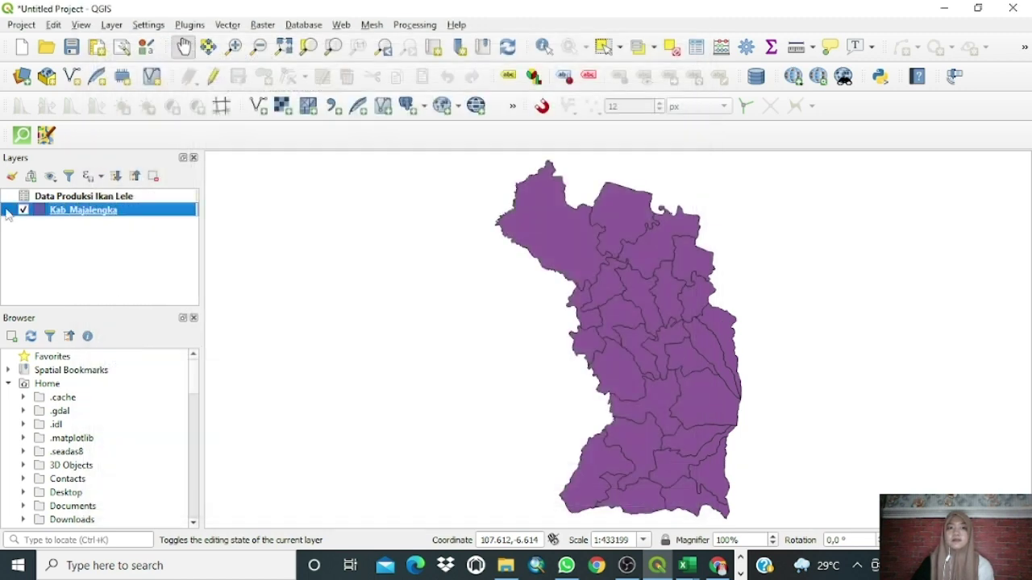
Step: Open the attribute table of Kab_Majalengka and widen the joined Kolam Air, Sungai, Jumlah and Klasfikasi columns to check the join
right_click(110, 213)
click(171, 381)
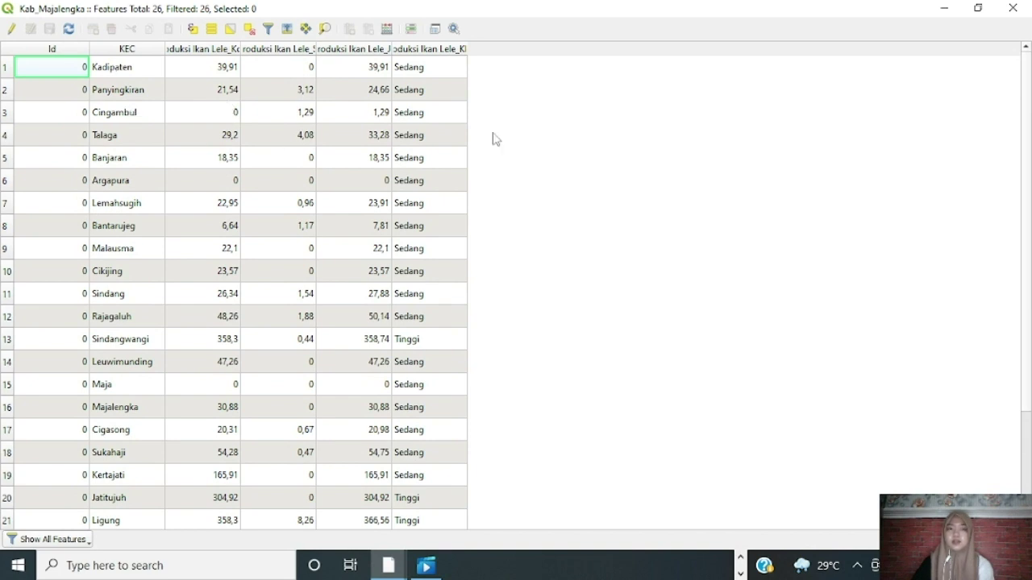
drag(240, 48, 355, 91)
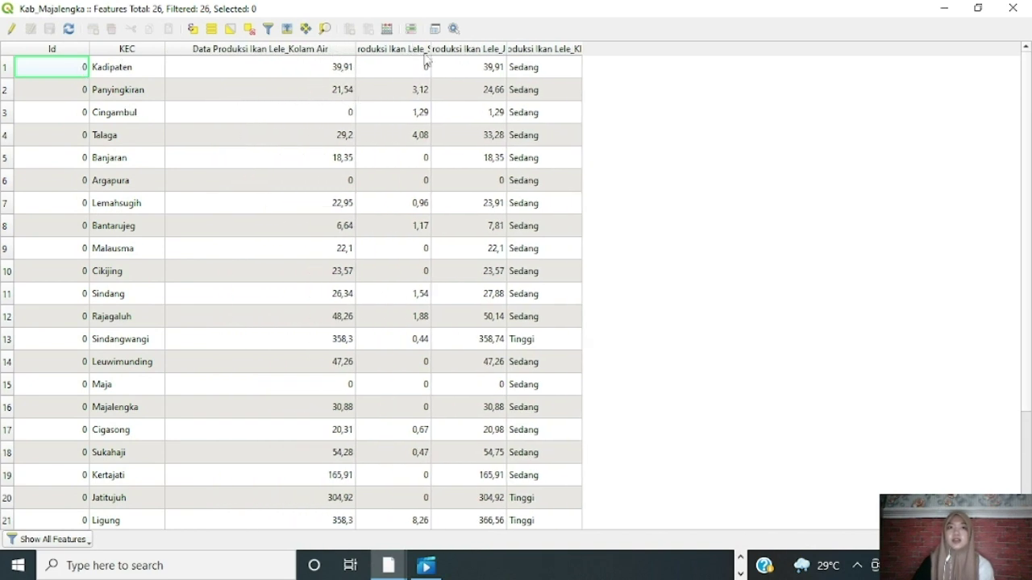
drag(431, 47, 542, 143)
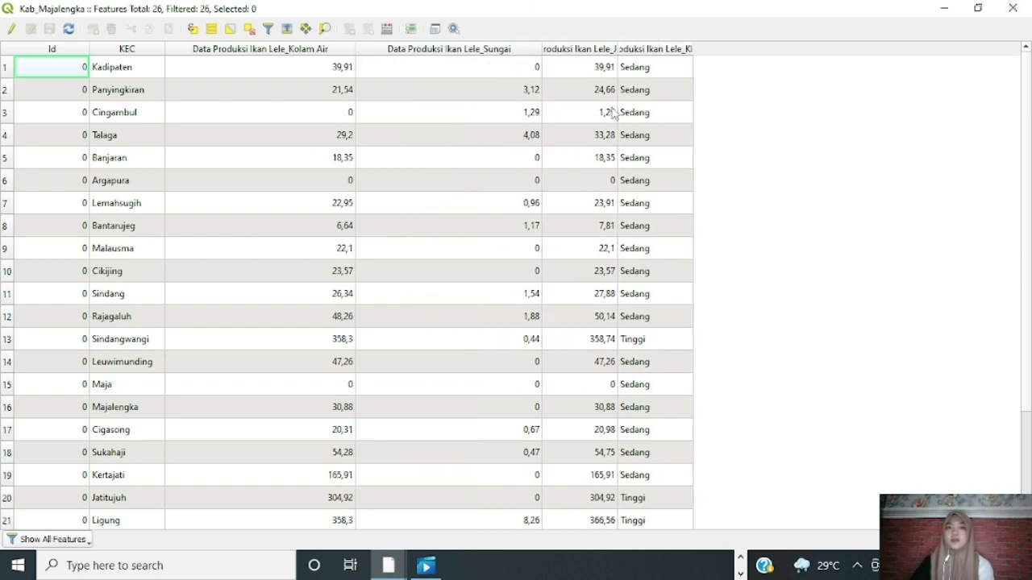
drag(617, 50, 778, 107)
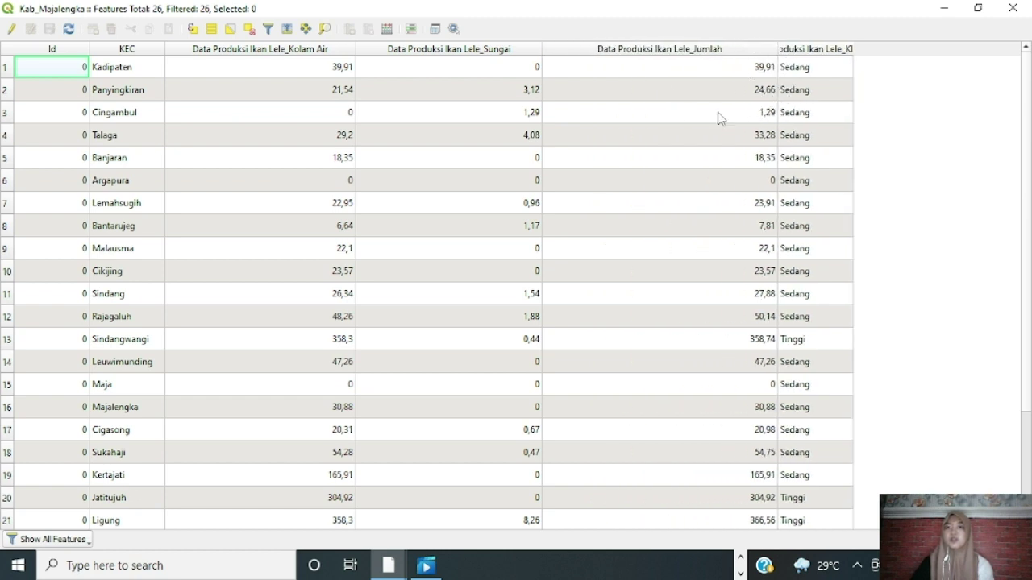
drag(851, 50, 955, 81)
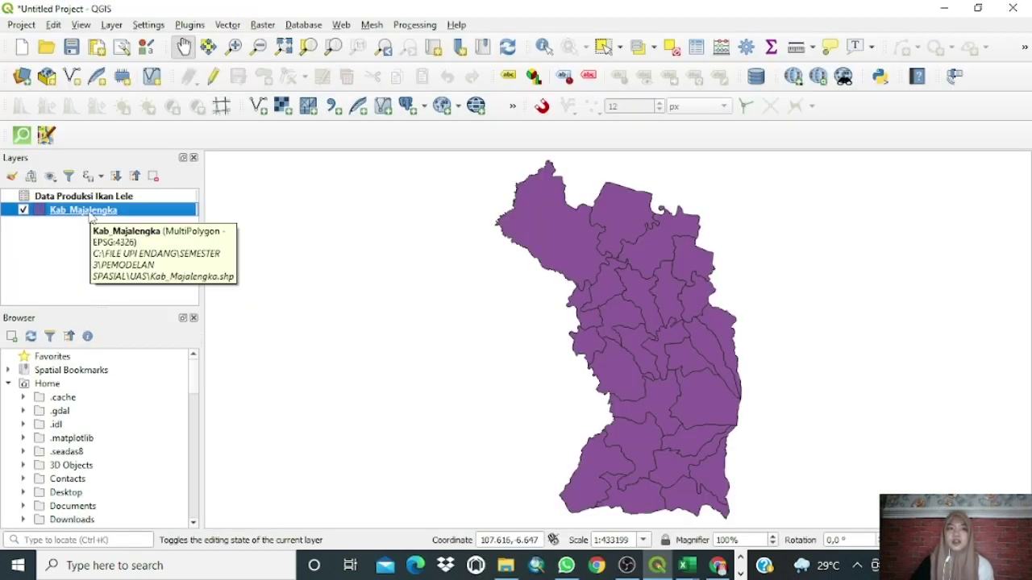
Step: Set the Kab_Majalengka symbology to Categorized using the field Data Produksi Ikan Lele_Klasfikasi
right_click(91, 214)
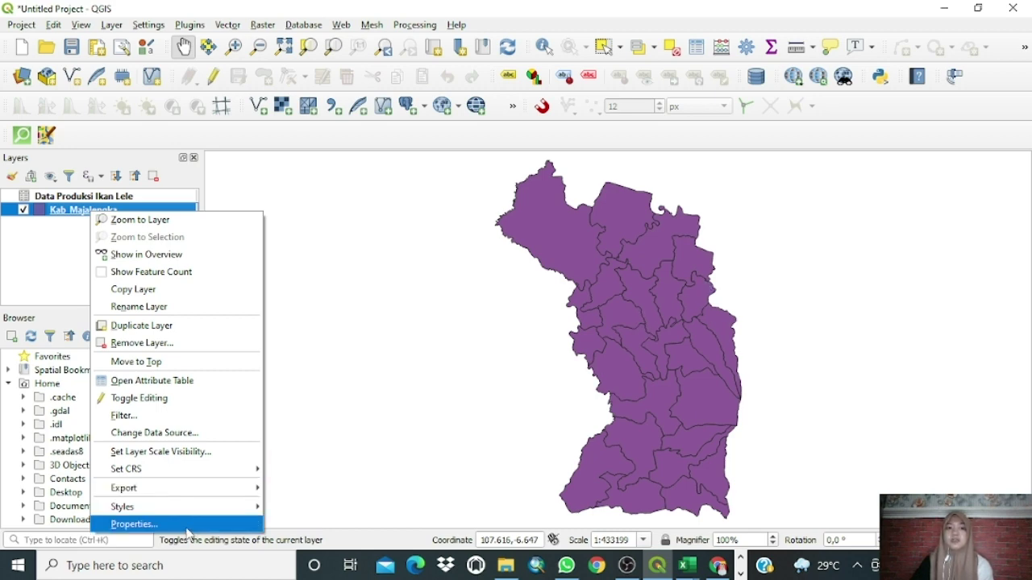
click(134, 525)
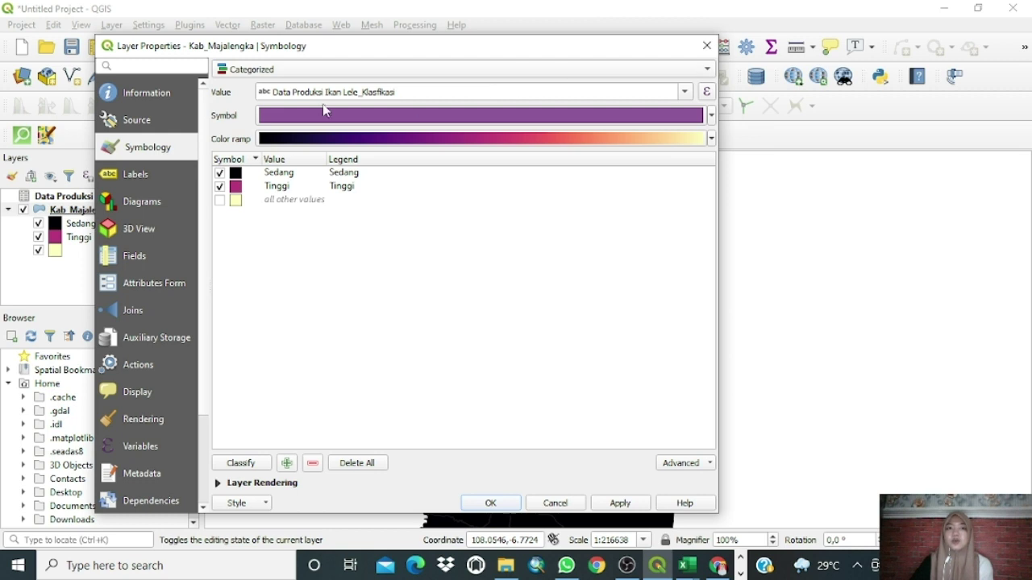
click(685, 92)
click(381, 201)
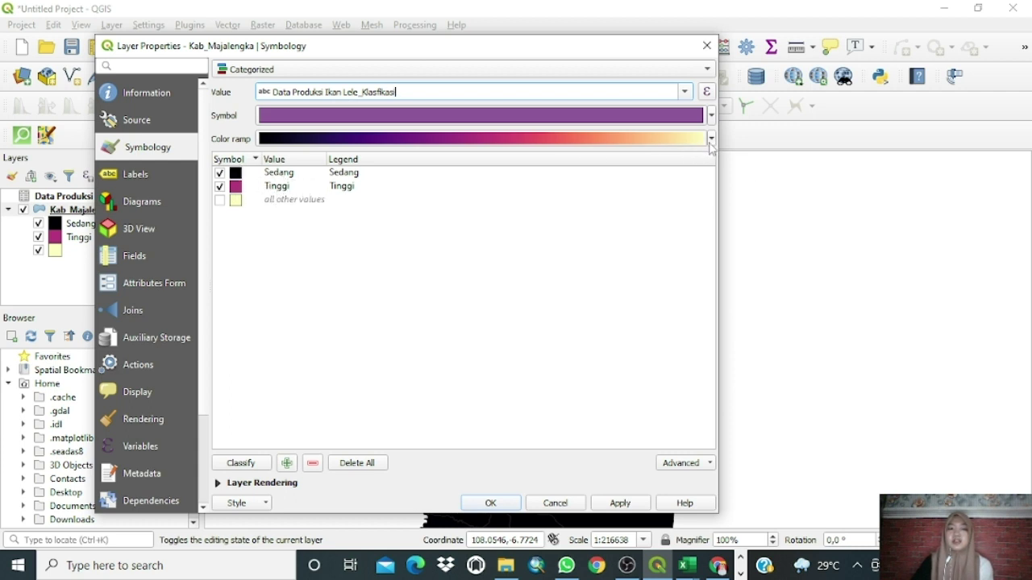
Step: Set the fill color of the Sedang category to bright red
double_click(235, 179)
click(690, 267)
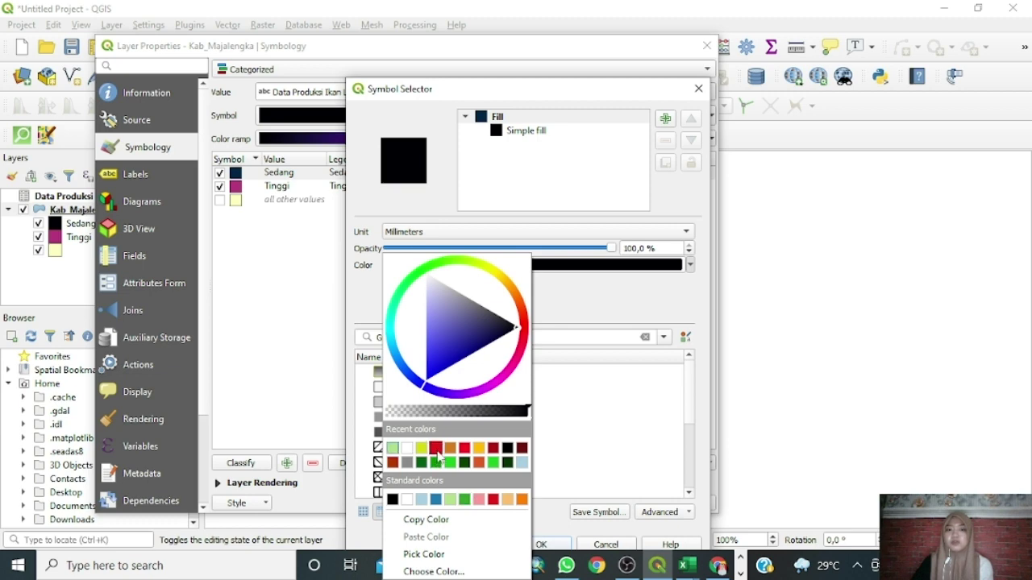
click(435, 449)
click(542, 545)
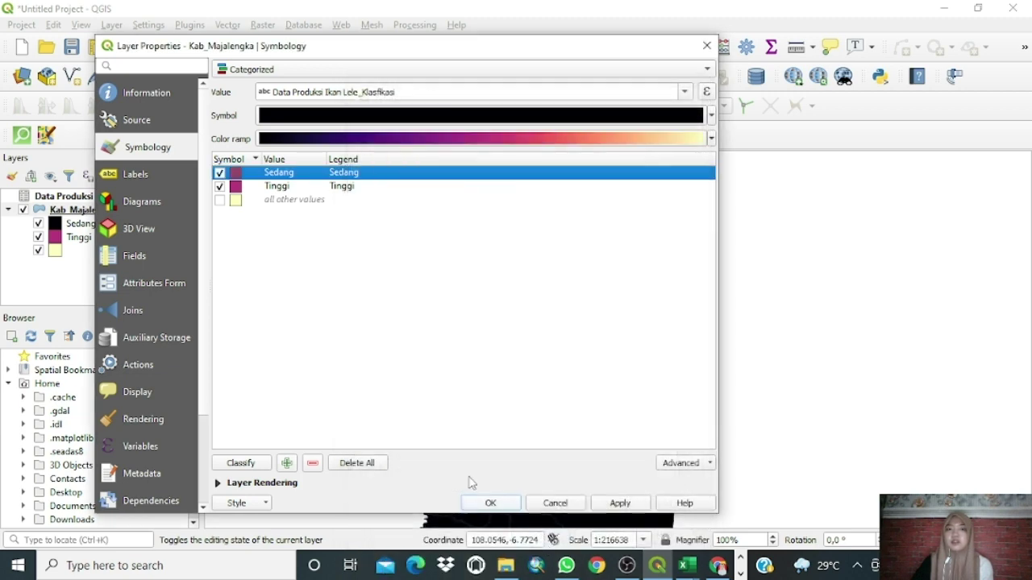
Step: Set the fill color of the Tinggi category to dark red and apply the categorized symbology to the map
double_click(266, 187)
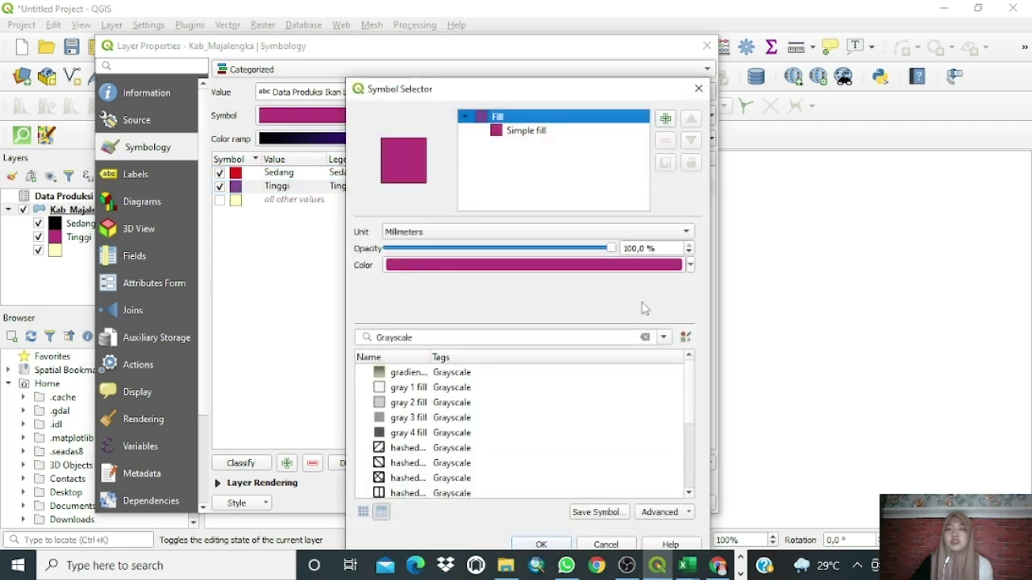
click(689, 266)
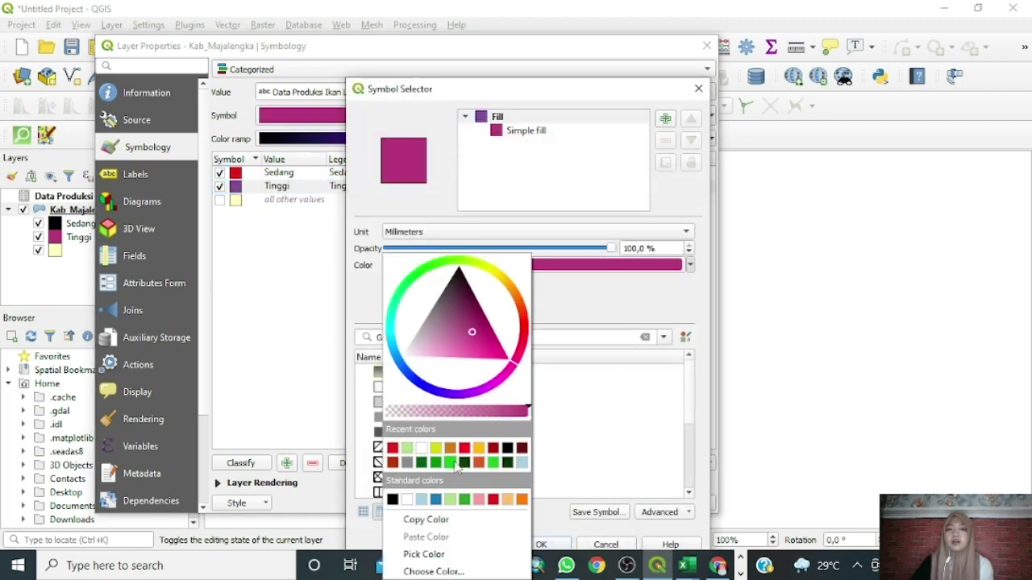
click(522, 450)
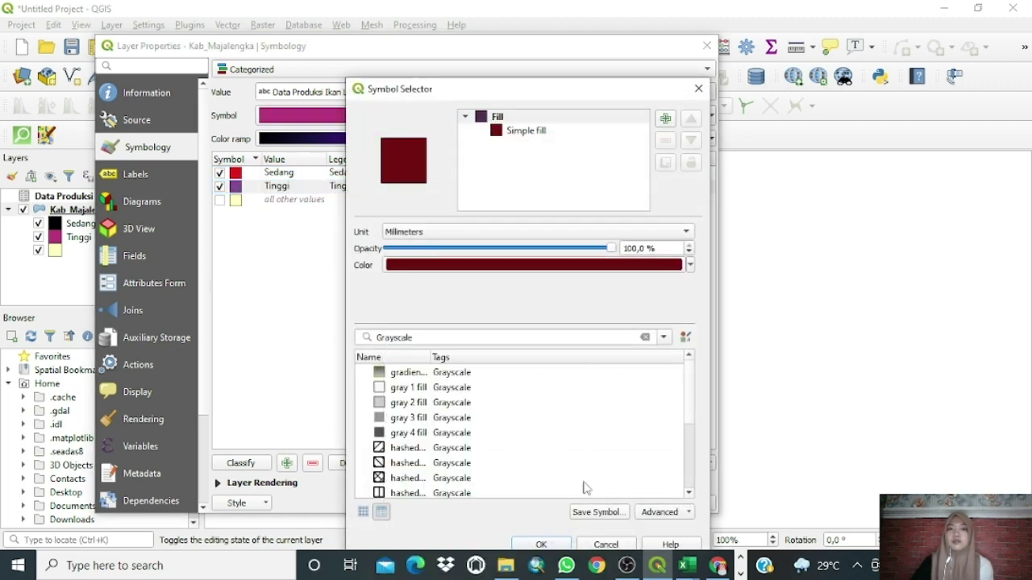
click(540, 546)
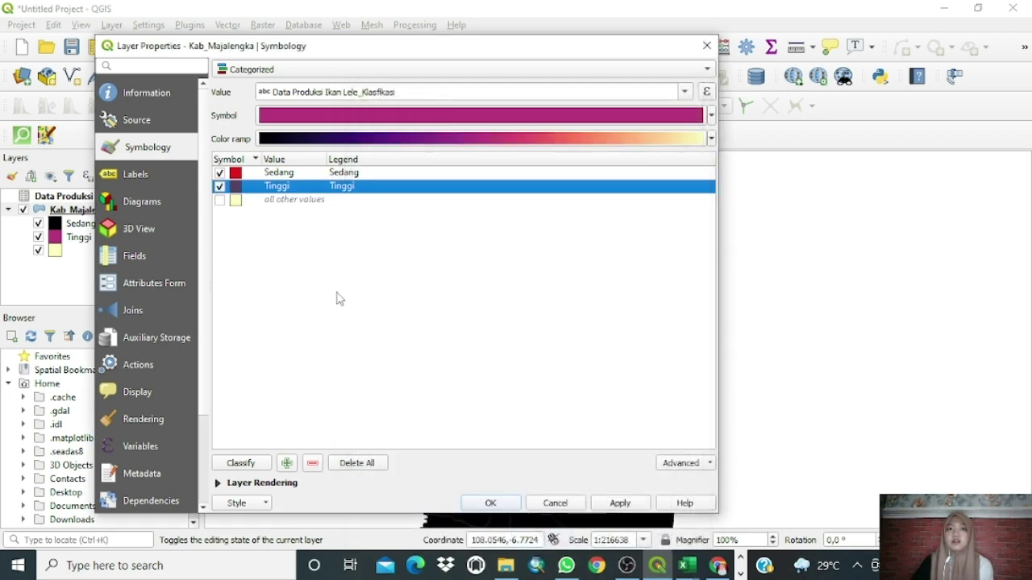
drag(594, 53, 555, 21)
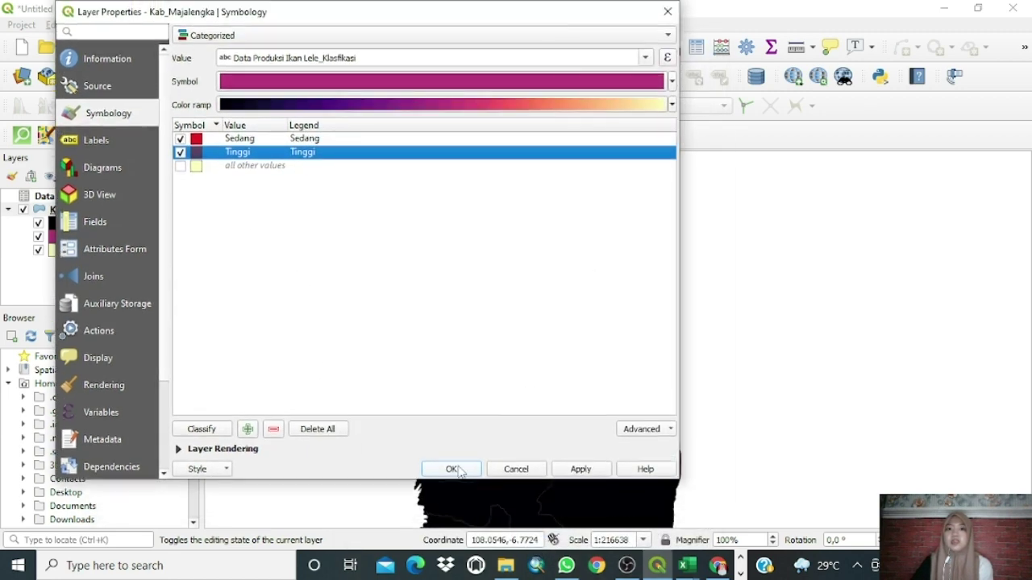
click(581, 469)
key(Return)
drag(604, 367, 608, 356)
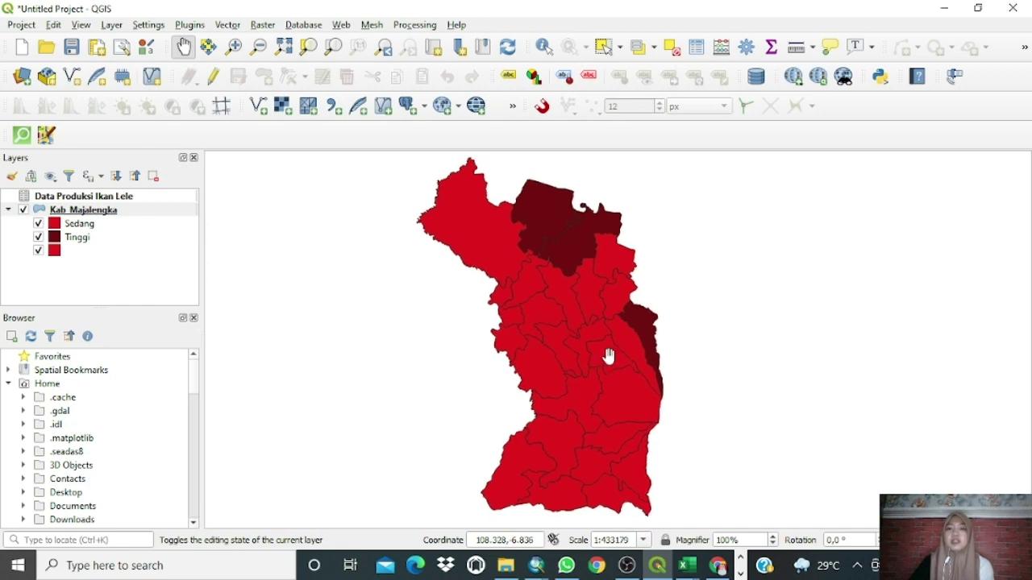
scroll(609, 356, up, 1)
scroll(605, 346, down, 1)
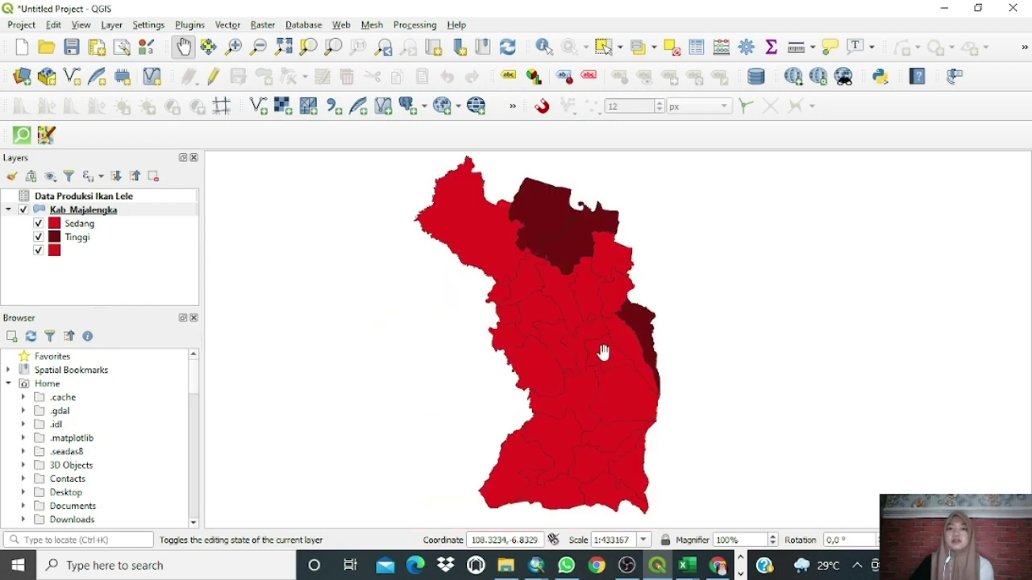
Step: Enable single labels for the Kab_Majalengka layer using the KEC field as the label value
click(69, 211)
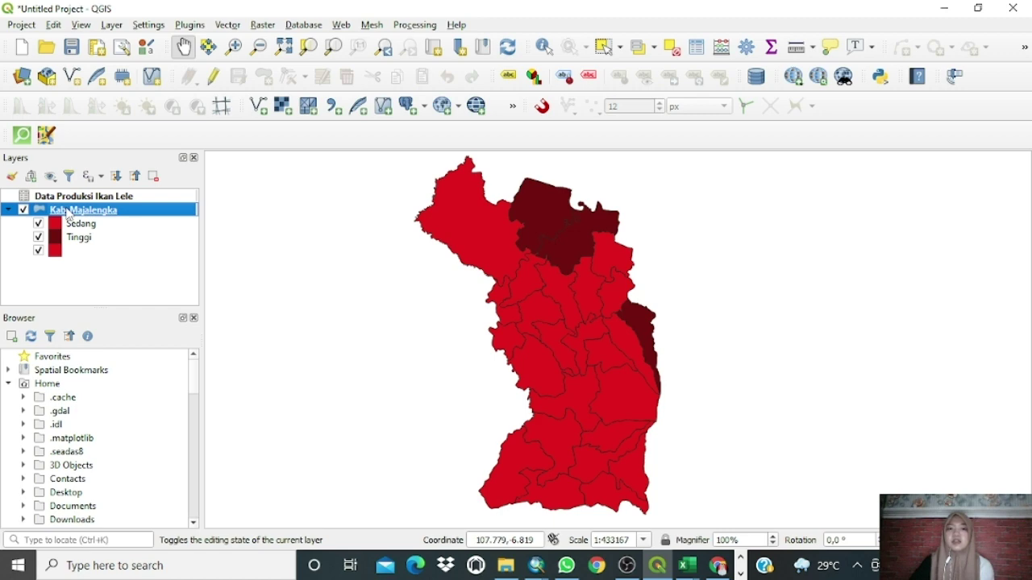
right_click(69, 214)
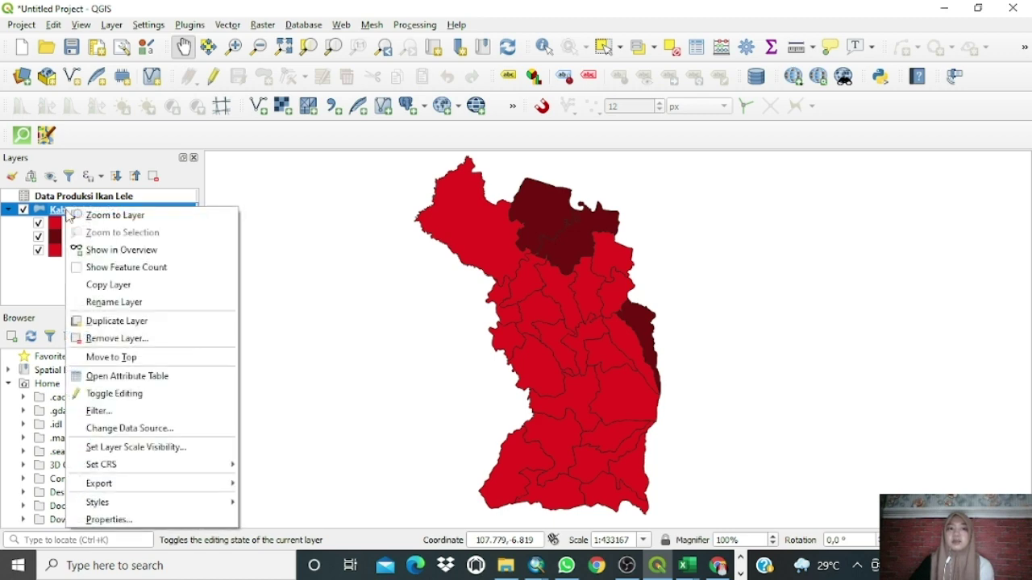
click(96, 520)
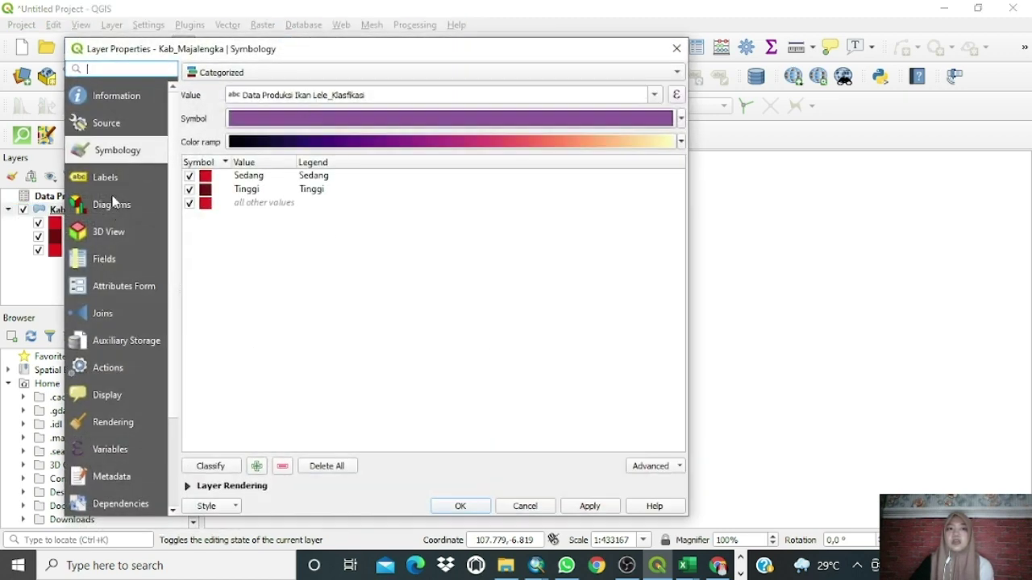
click(107, 178)
click(645, 72)
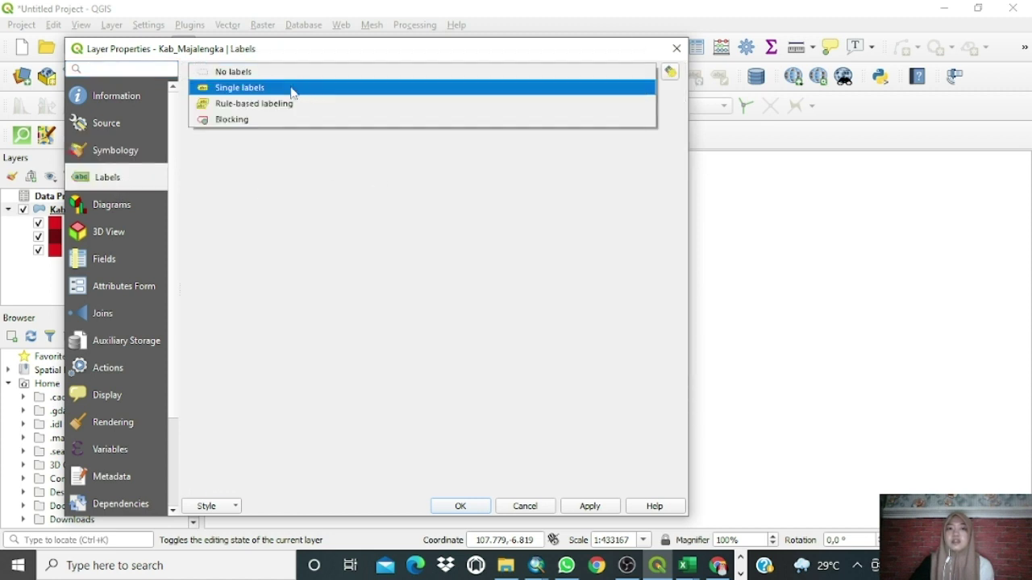
key(Escape)
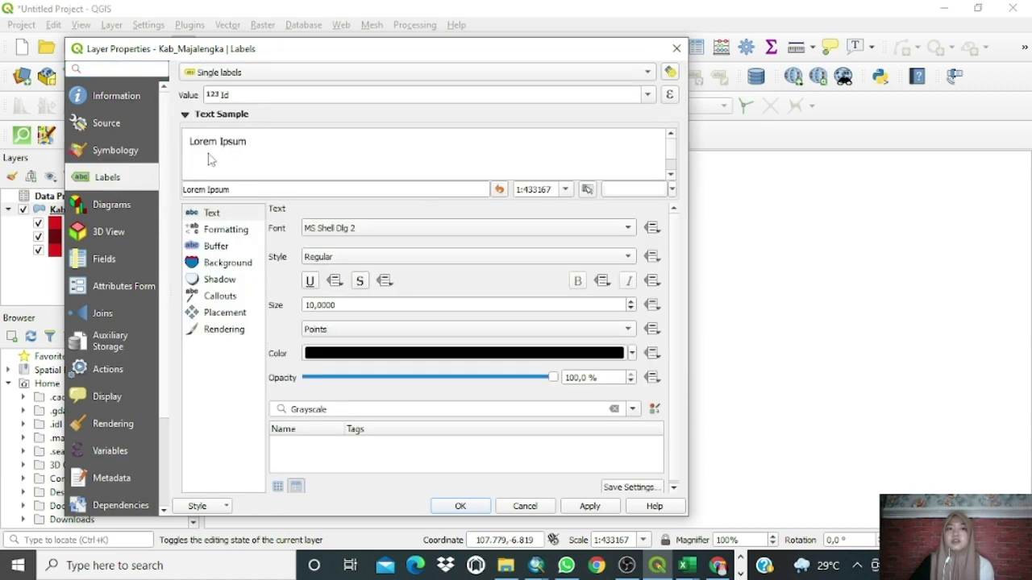
click(647, 95)
click(228, 133)
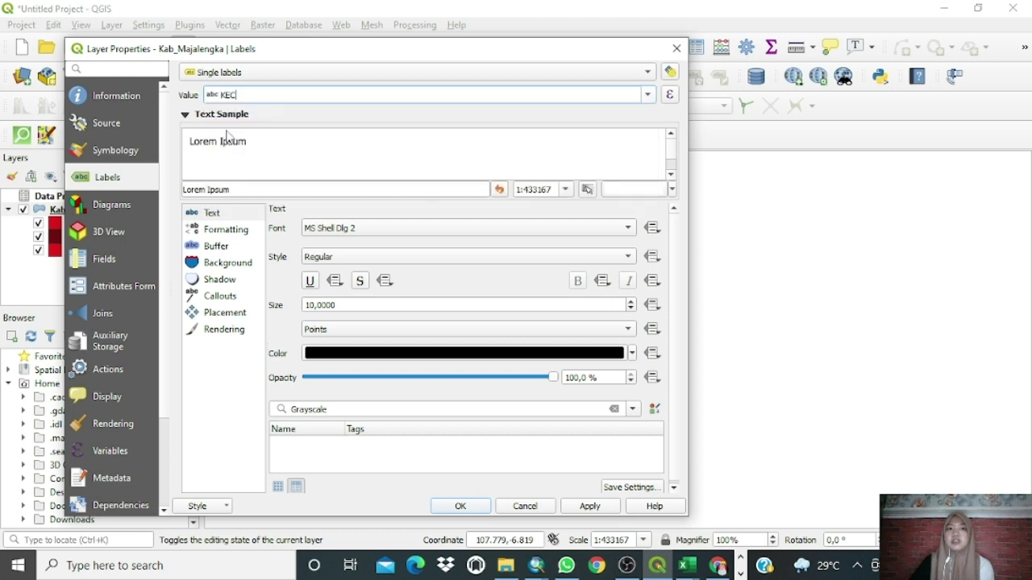
Step: Turn on a text buffer for the subdistrict labels, apply the label settings and check the labels on the map
click(213, 215)
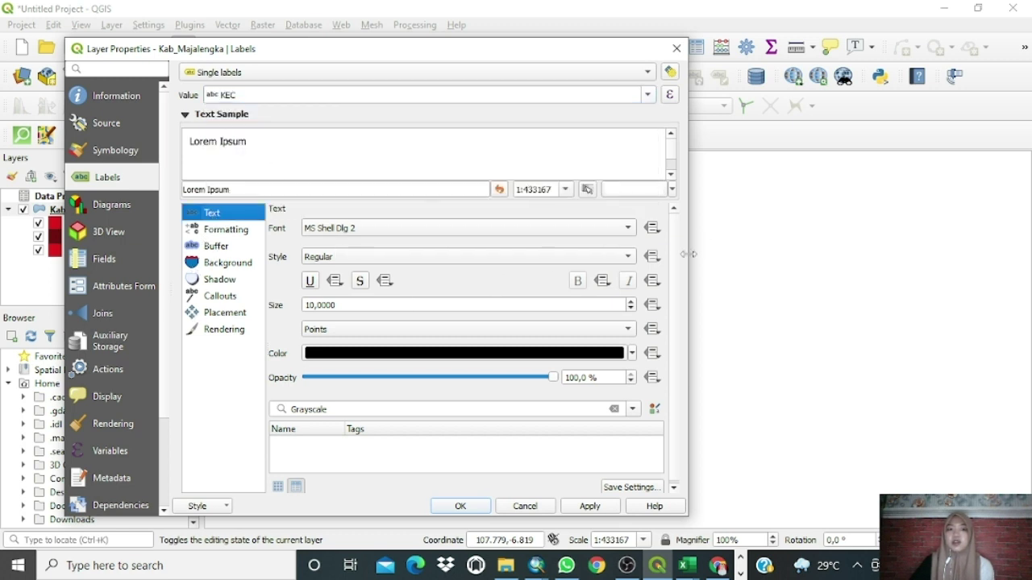
click(217, 247)
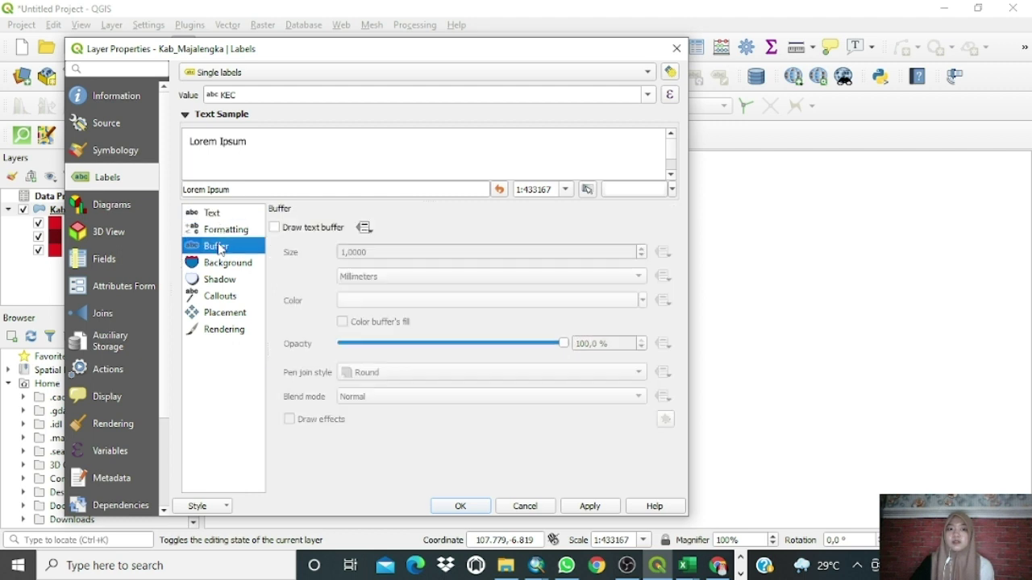
click(275, 228)
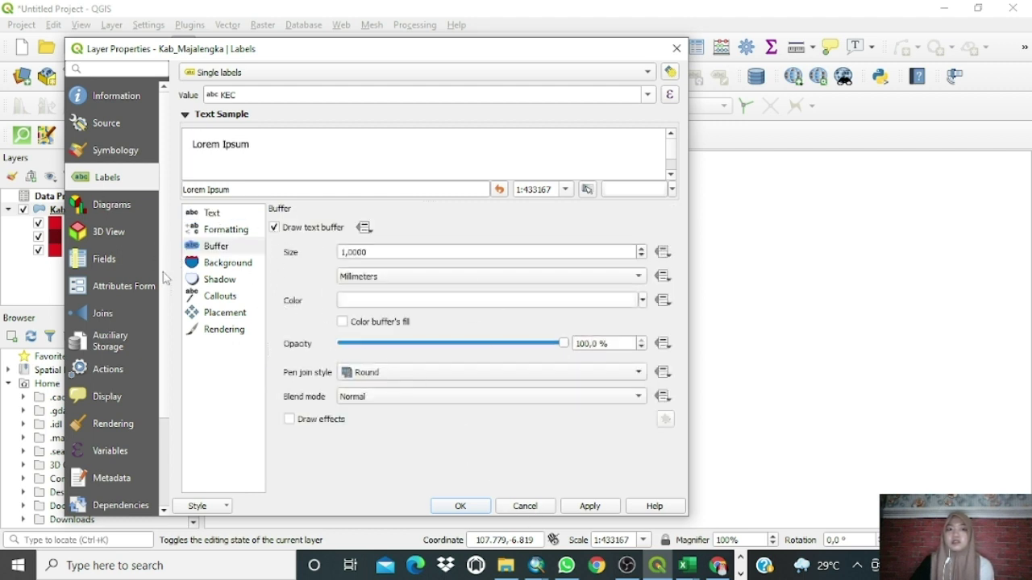
click(212, 232)
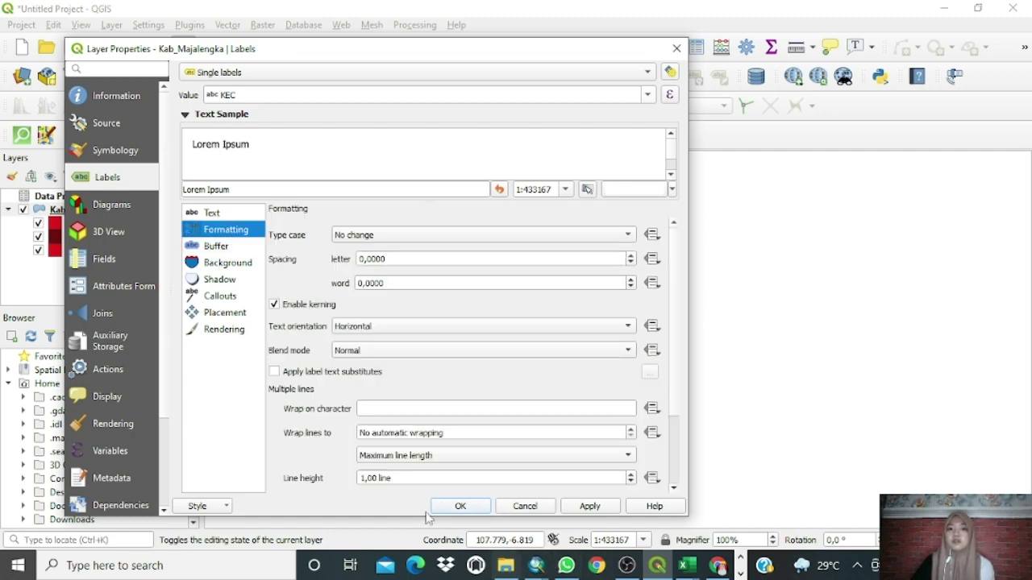
click(451, 506)
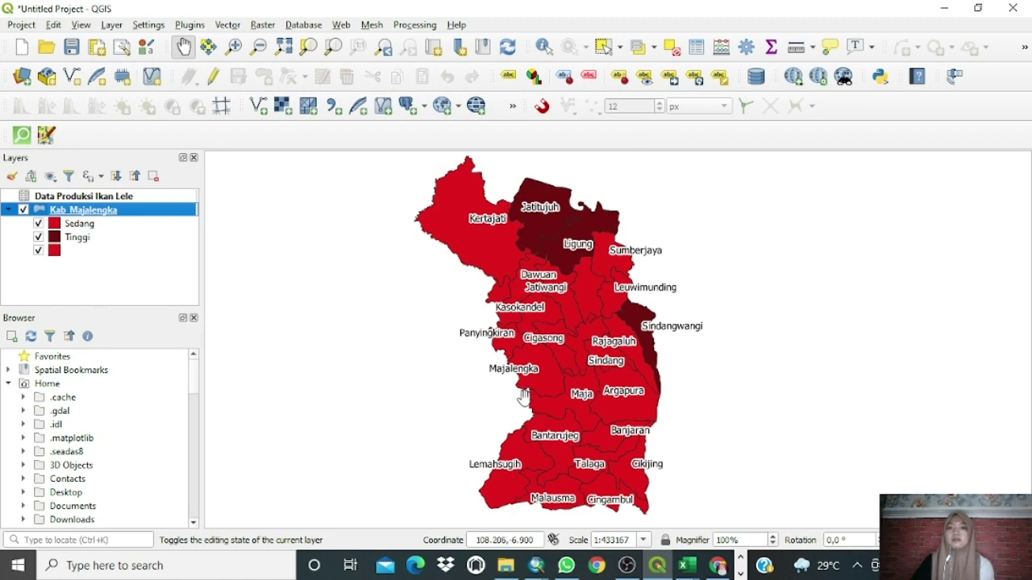
scroll(524, 395, up, 1)
scroll(525, 396, down, 1)
scroll(525, 395, up, 1)
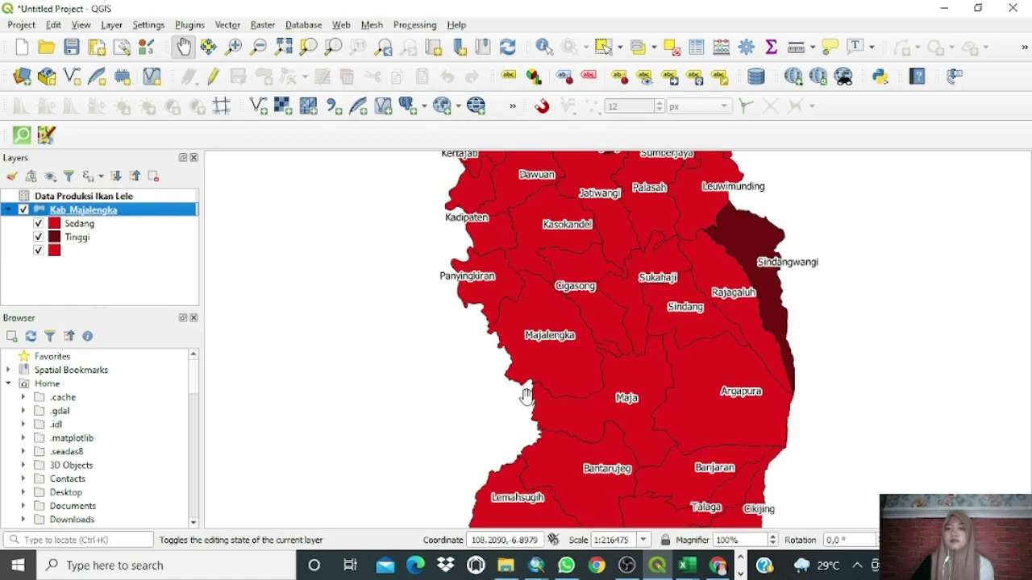